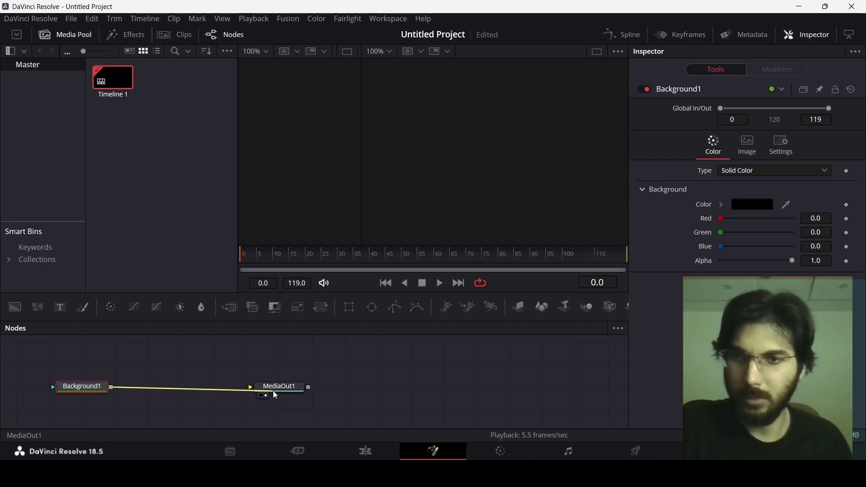
# Step: Add a Rectangle mask and a second Background node to the node graph
pyautogui.moveTo(51, 364); pyautogui.dragTo(516, 411)
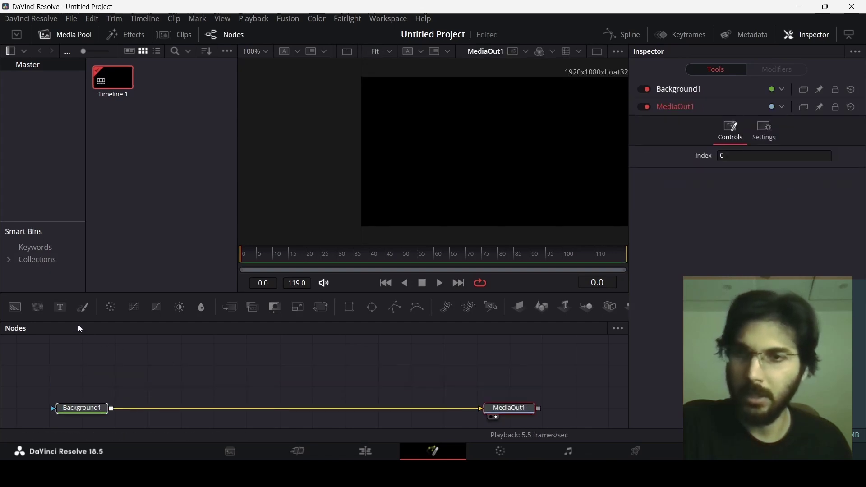
pyautogui.hotkey('ctrl', 'z')
pyautogui.moveTo(116, 346); pyautogui.dragTo(84, 347)
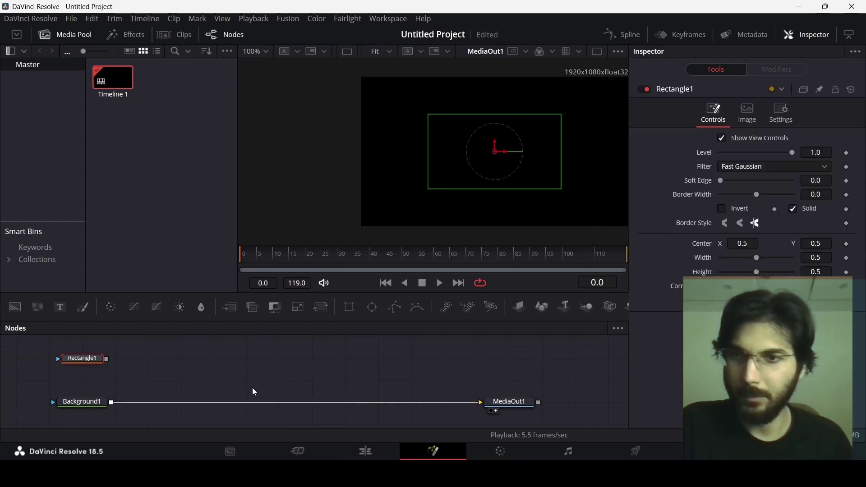
pyautogui.moveTo(15, 307); pyautogui.dragTo(152, 361)
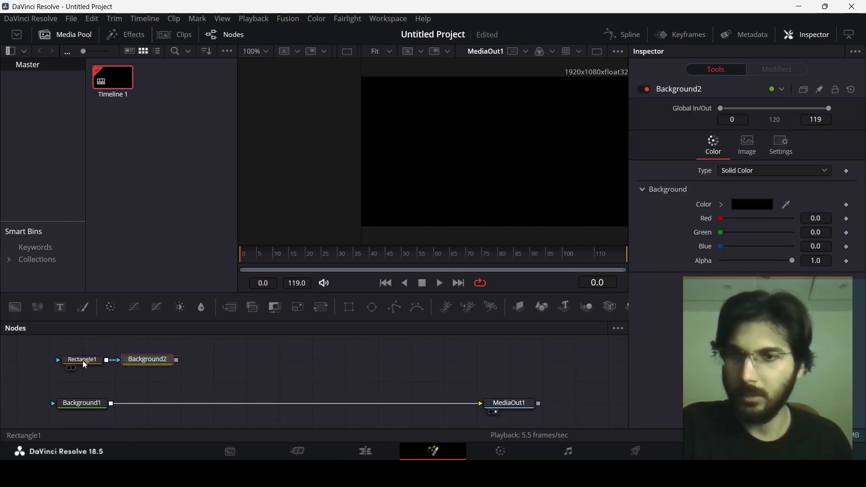
# Step: Make Background2 white and merge it, masked by Rectangle1, over Background1 via Merge1
pyautogui.click(722, 205)
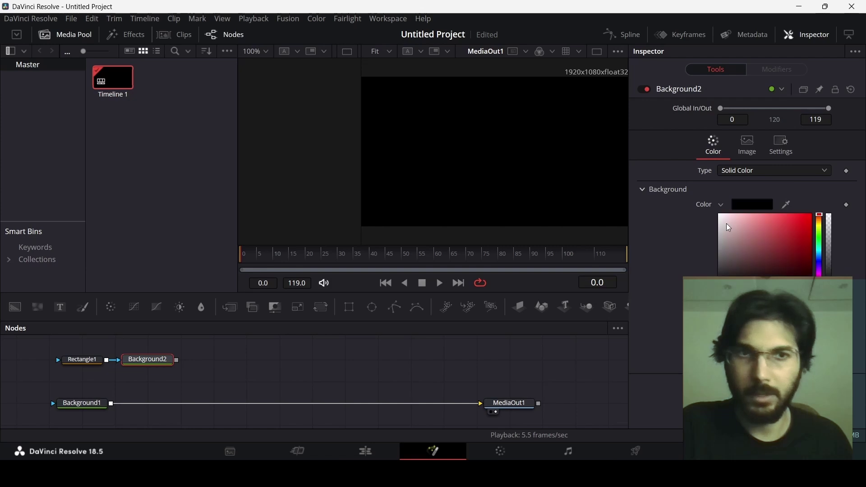
pyautogui.click(721, 216)
pyautogui.click(721, 206)
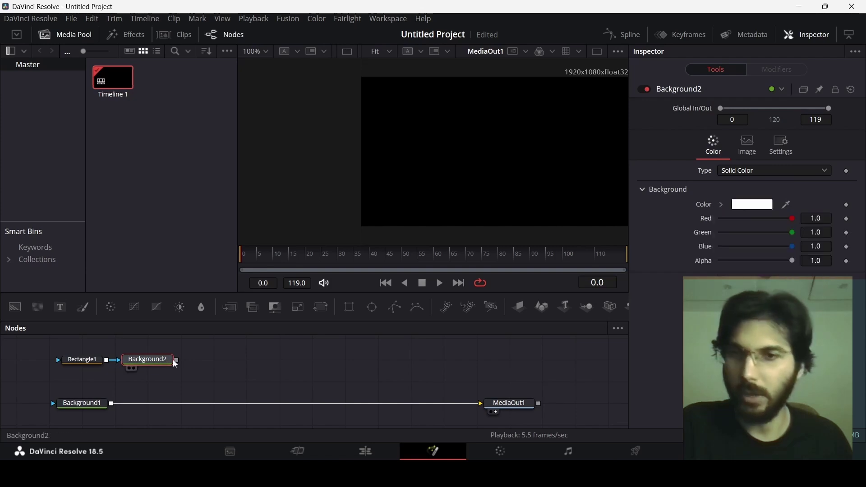
pyautogui.moveTo(176, 360); pyautogui.dragTo(110, 405)
pyautogui.click(84, 361)
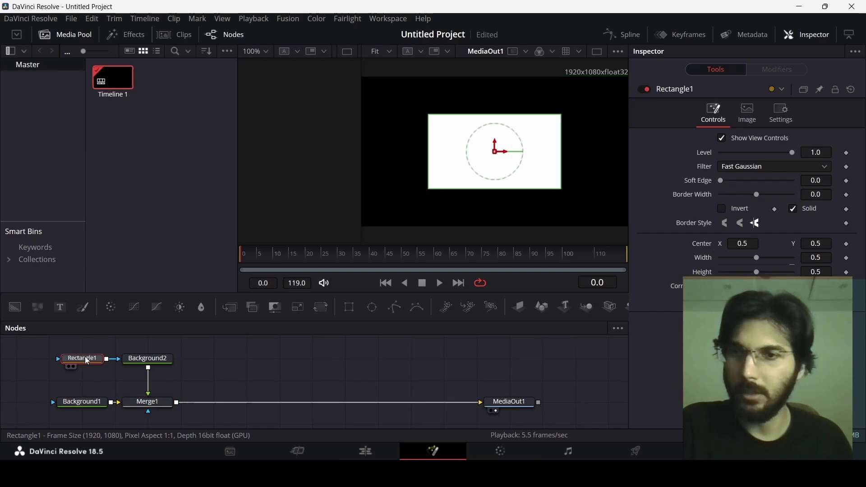
# Step: Make Rectangle1 a non-solid outline with 0.005 border, 0.441 wide and 0.756 high
pyautogui.click(794, 209)
pyautogui.click(827, 195)
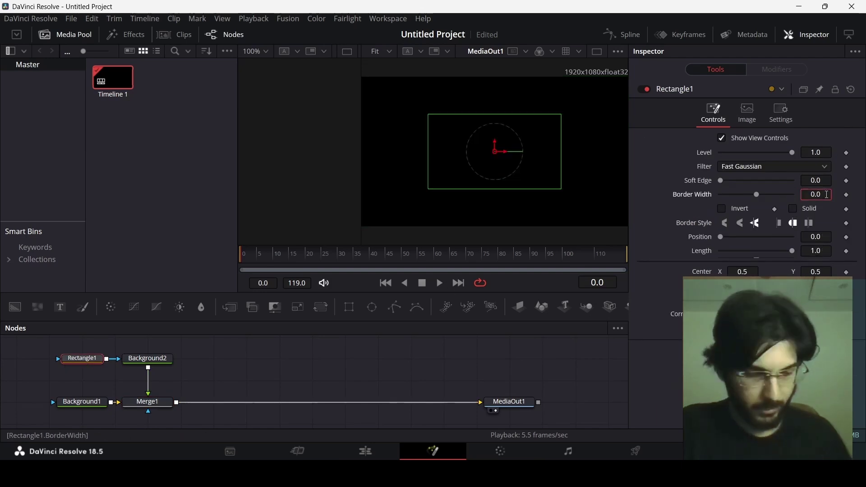
pyautogui.write('0.005')
pyautogui.press('Tab')
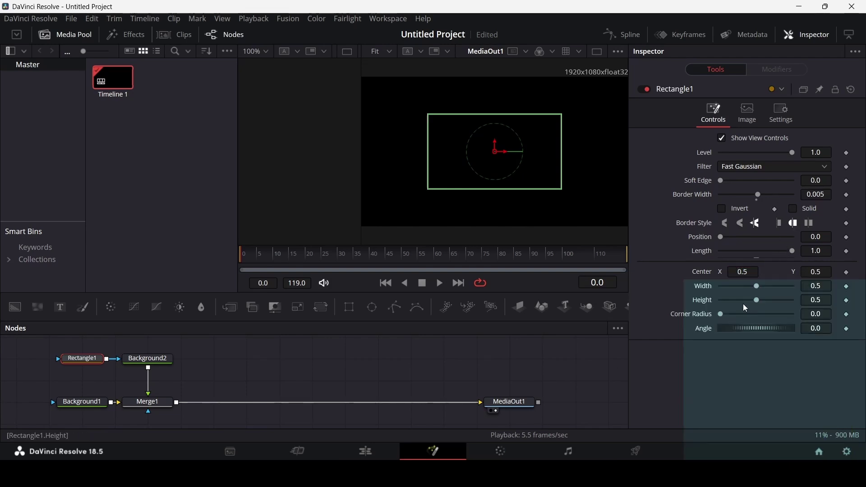
pyautogui.moveTo(757, 300); pyautogui.dragTo(750, 283)
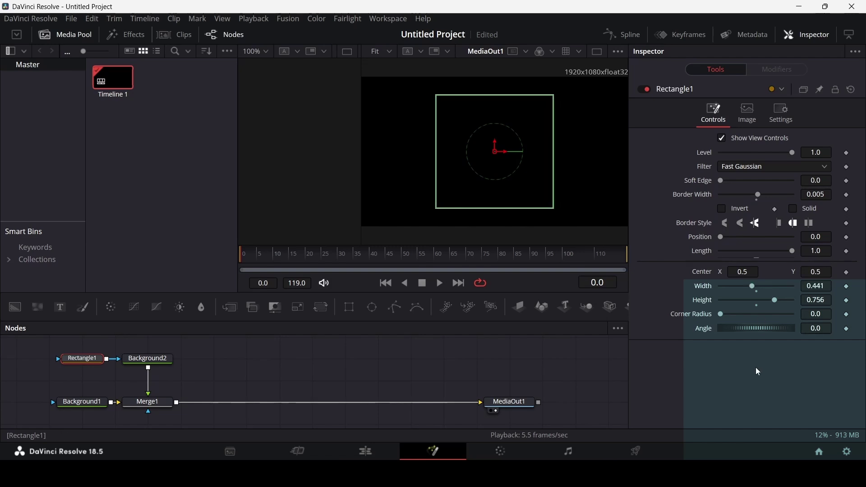
# Step: Turn on Show Guides in the viewer
pyautogui.rightClick(394, 132)
pyautogui.moveTo(442, 161)
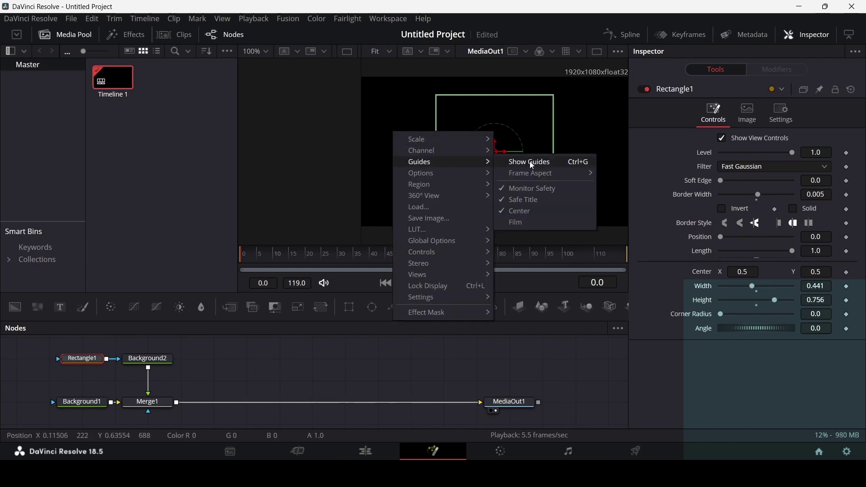
pyautogui.click(530, 161)
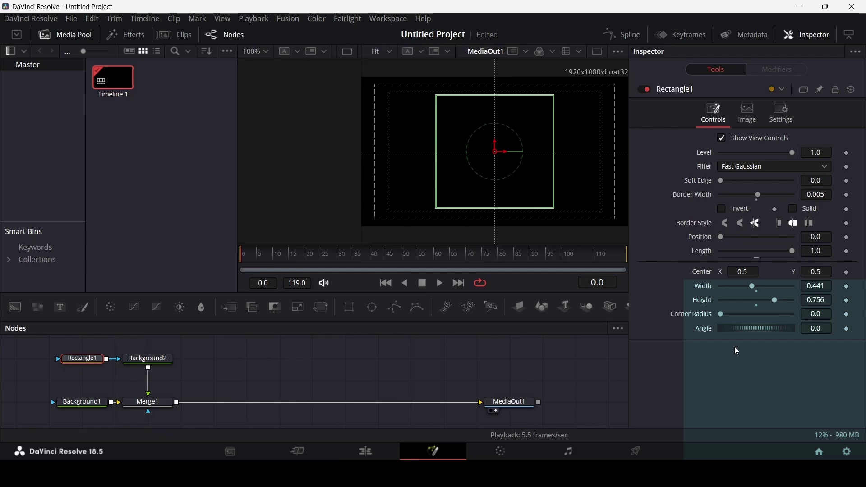
pyautogui.click(153, 360)
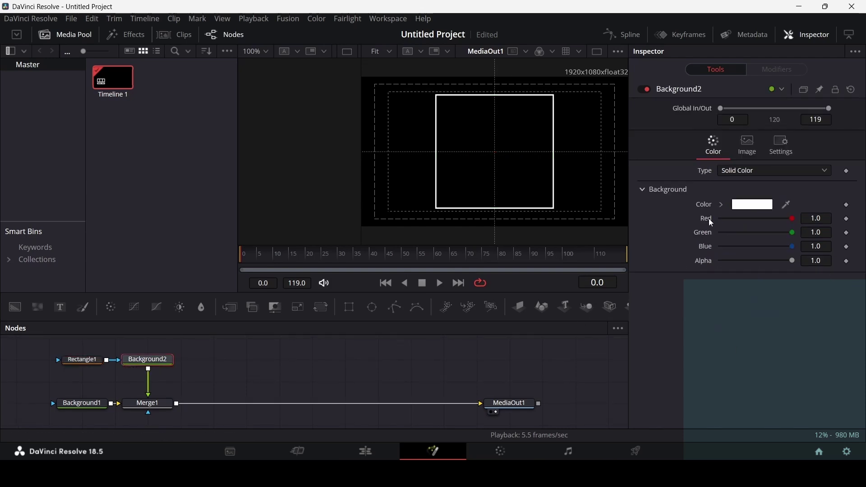
# Step: Switch Background2's fill type to Gradient
pyautogui.click(725, 173)
pyautogui.click(742, 221)
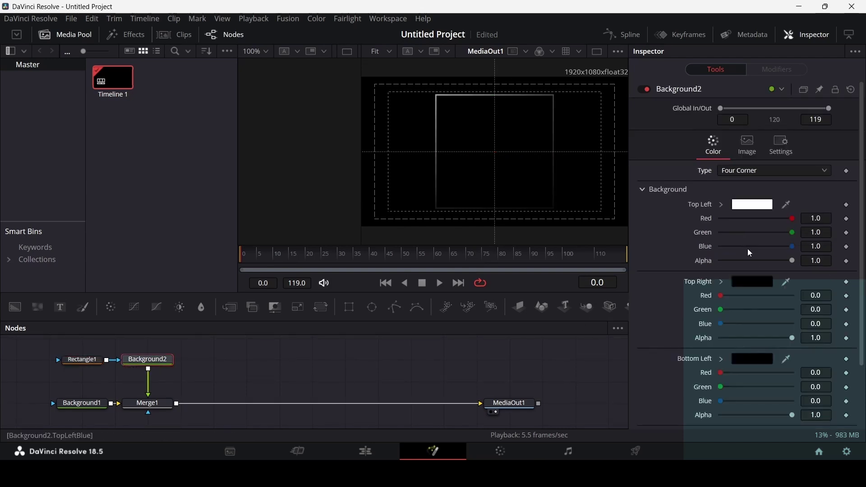
pyautogui.click(746, 179)
pyautogui.click(745, 234)
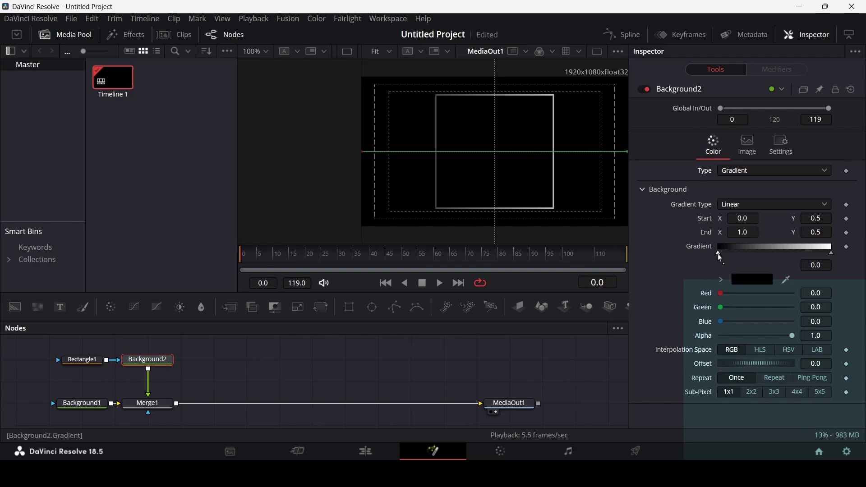
# Step: Reposition the gradient stops and offset, then add a Text+ layer joined via Merge2
pyautogui.moveTo(719, 255); pyautogui.dragTo(690, 254)
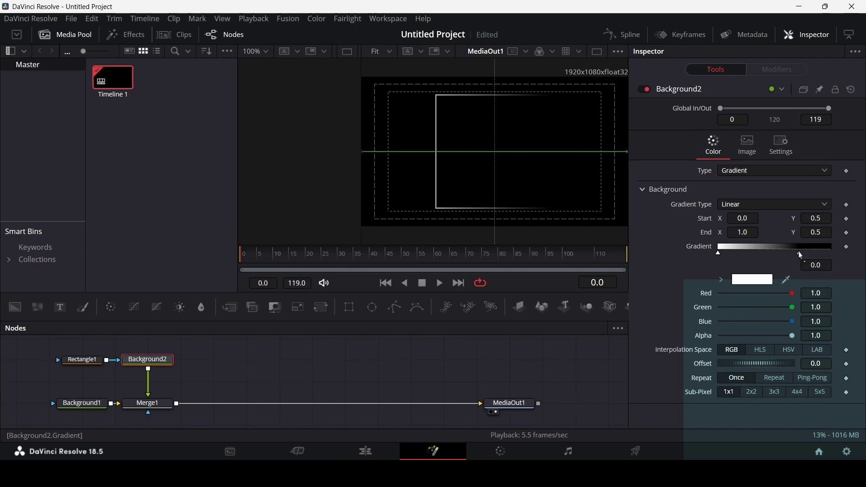
pyautogui.moveTo(799, 253); pyautogui.dragTo(835, 254)
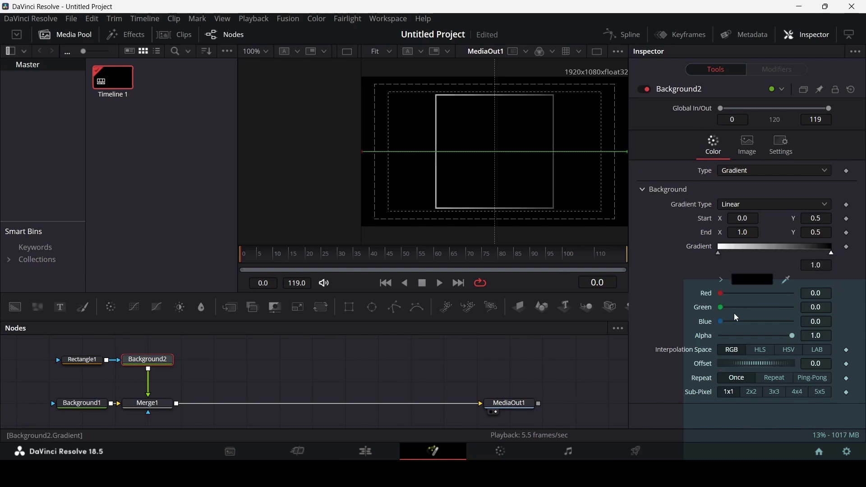
pyautogui.moveTo(762, 365)
pyautogui.mouseDown()
pyautogui.moveTo(753, 368)
pyautogui.moveTo(779, 368)
pyautogui.mouseUp()
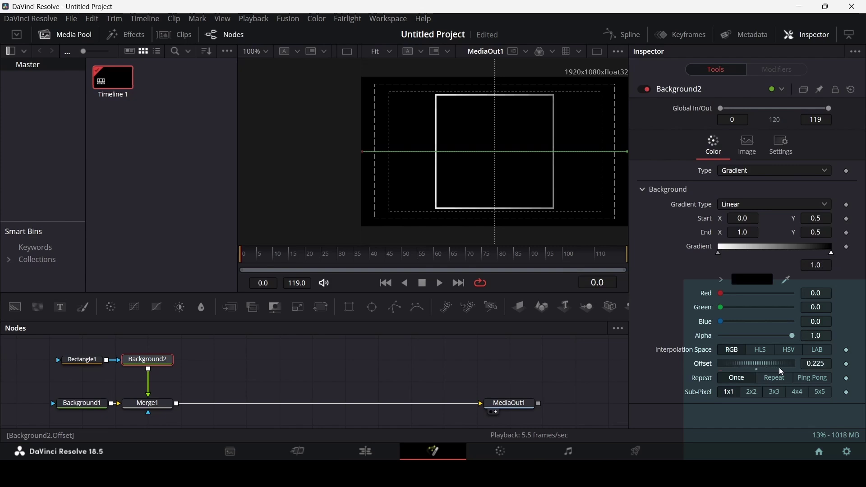
pyautogui.moveTo(60, 307); pyautogui.dragTo(149, 403)
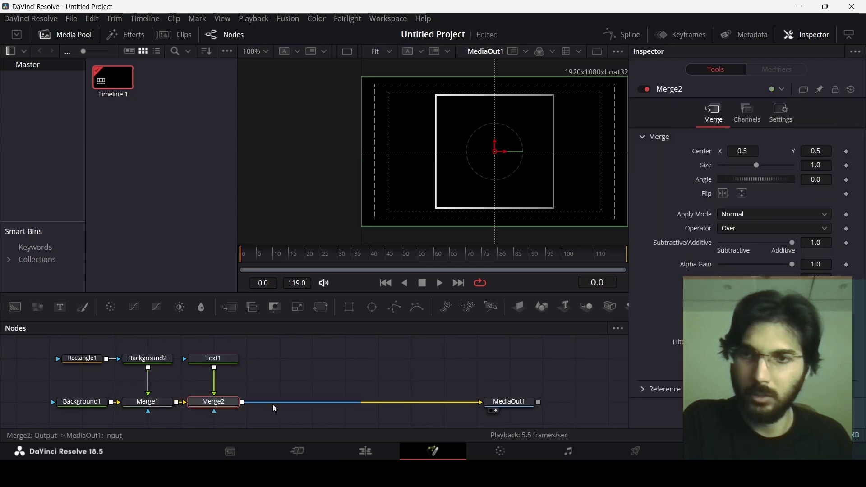
# Step: Set Text1 to read '100k/month' in the Poppins font
pyautogui.click(232, 362)
pyautogui.click(652, 241)
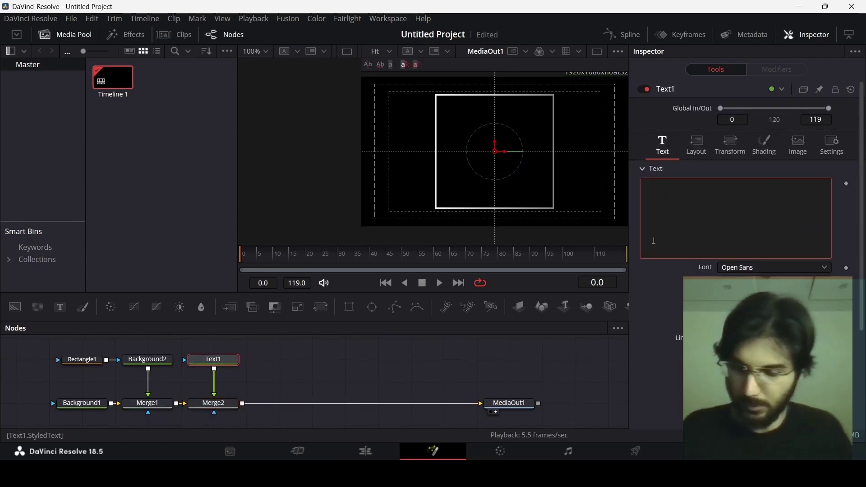
pyautogui.write('100k')
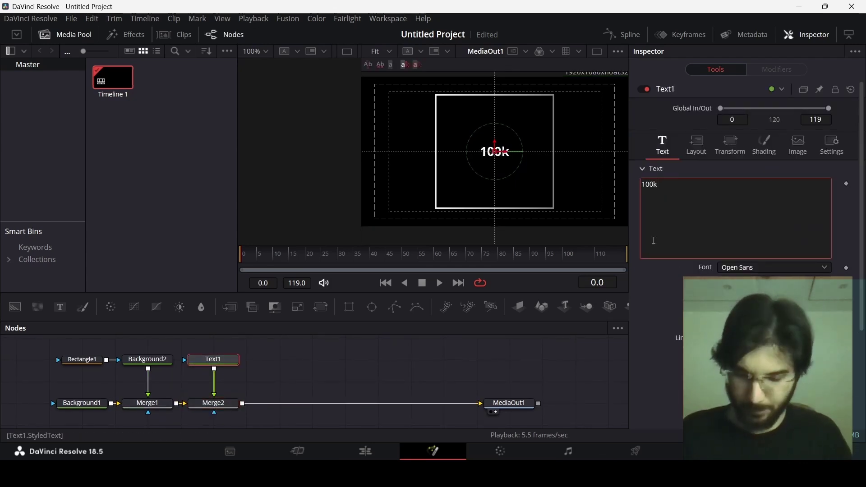
pyautogui.write('/month')
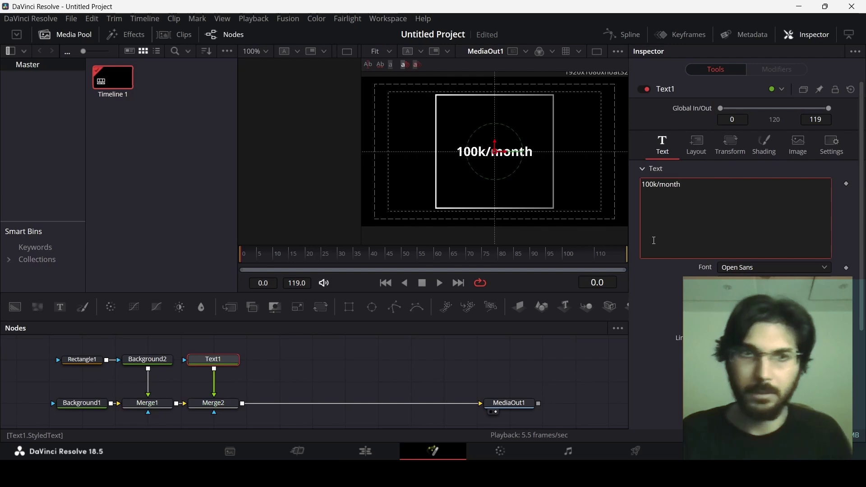
pyautogui.click(730, 268)
pyautogui.write('poppins')
pyautogui.press('Return')
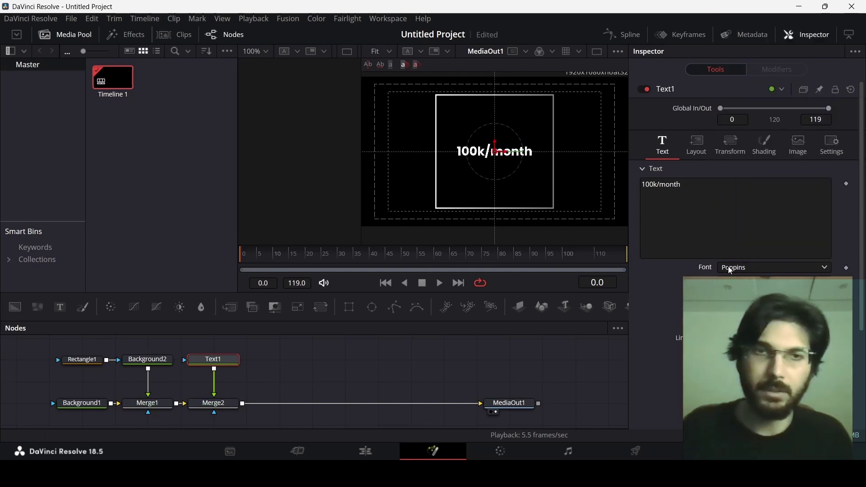
# Step: Move the title up near the frame's top and add a Background3 node
pyautogui.moveTo(496, 147); pyautogui.dragTo(496, 121)
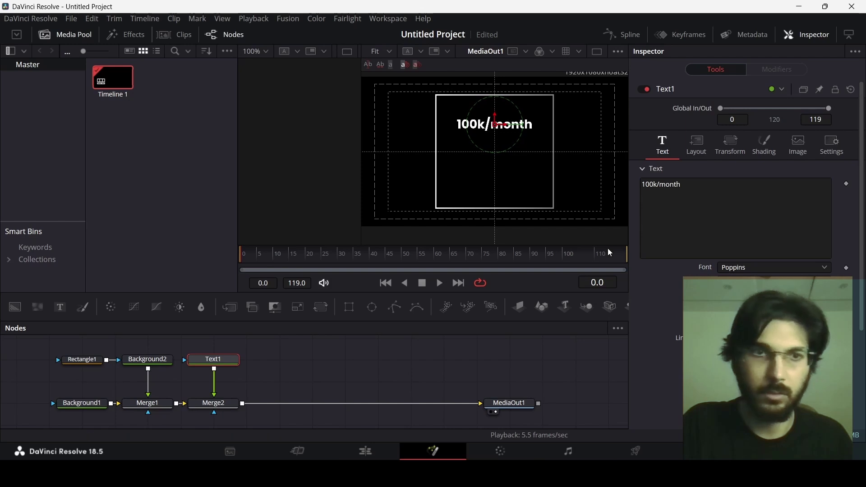
pyautogui.click(451, 361)
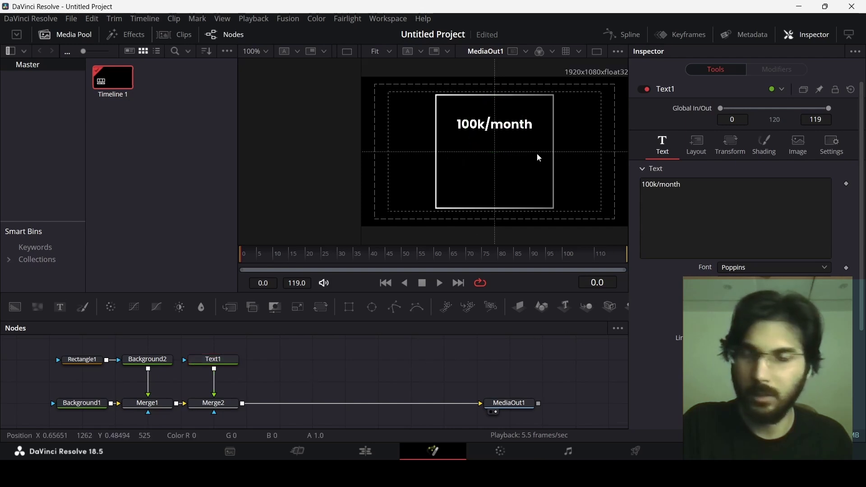
pyautogui.moveTo(15, 307)
pyautogui.mouseDown()
pyautogui.moveTo(270, 387)
pyautogui.moveTo(283, 375)
pyautogui.moveTo(283, 383)
pyautogui.mouseUp()
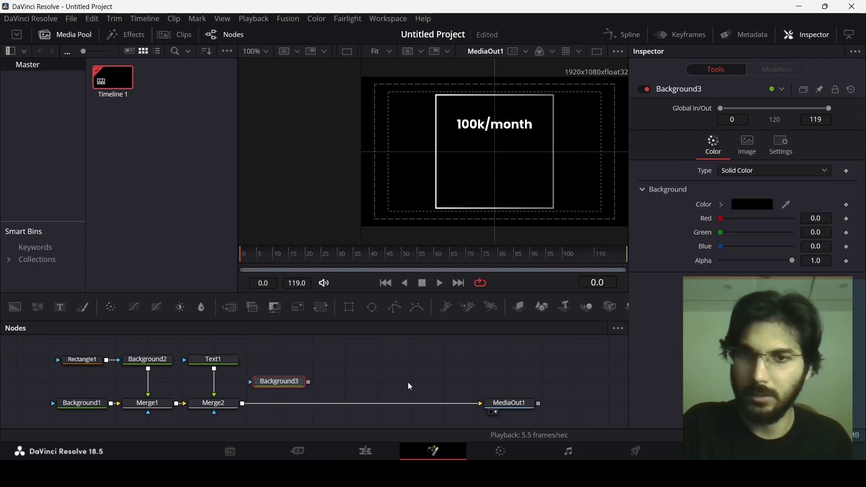
# Step: Set Background3's colour to white
pyautogui.click(721, 205)
pyautogui.click(729, 224)
pyautogui.moveTo(729, 223); pyautogui.dragTo(720, 216)
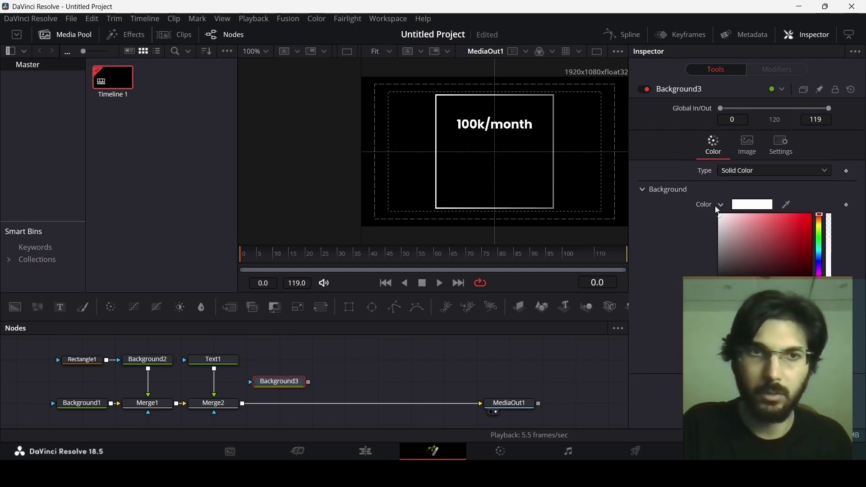
pyautogui.click(721, 205)
# Step: Add a Polygon mask and connect it as Background3's mask
pyautogui.moveTo(395, 311); pyautogui.dragTo(282, 360)
pyautogui.rightClick(735, 360)
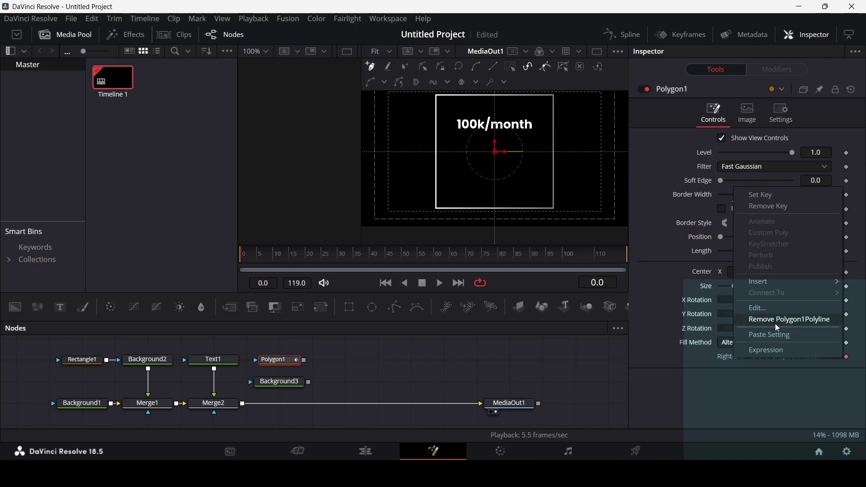
pyautogui.click(740, 378)
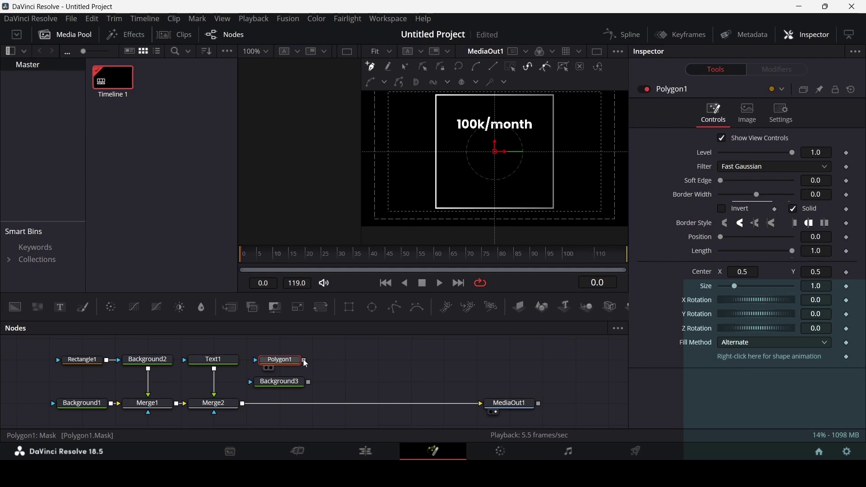
pyautogui.moveTo(305, 360); pyautogui.dragTo(303, 392)
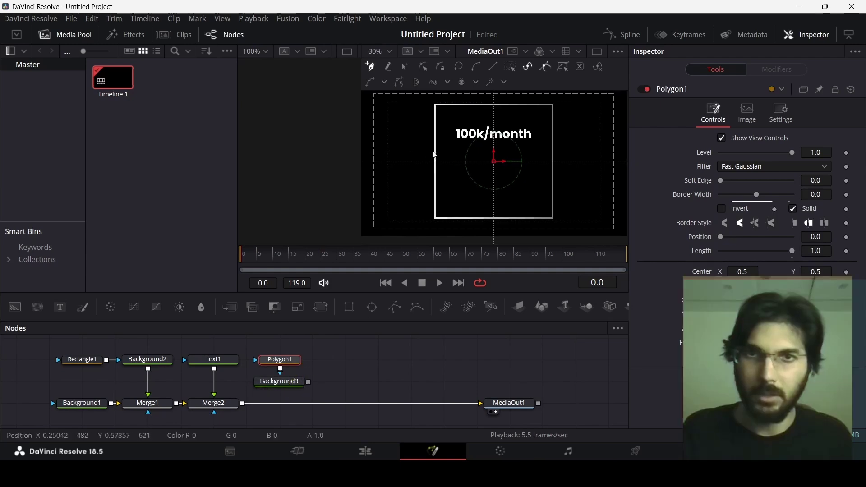
# Step: Draw a horizontal polygon line below the title and merge Background3 in via Merge3
pyautogui.scroll(3, 452, 160)
pyautogui.click(466, 173)
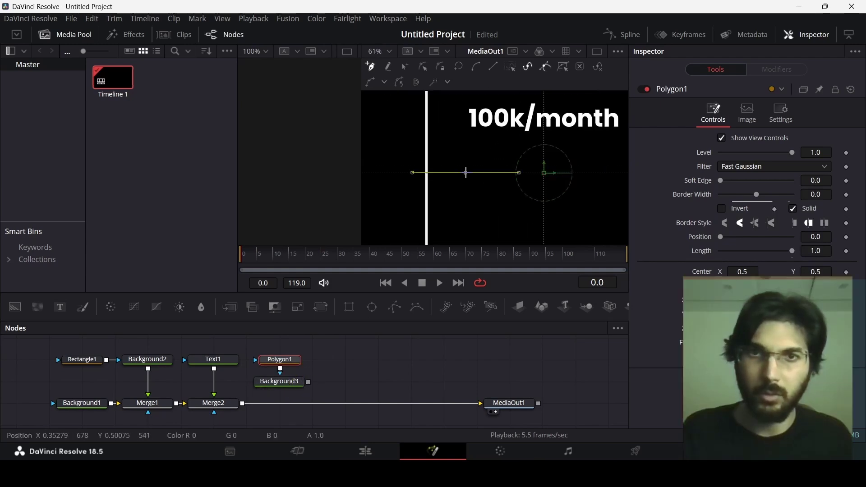
pyautogui.moveTo(519, 194); pyautogui.dragTo(472, 198)
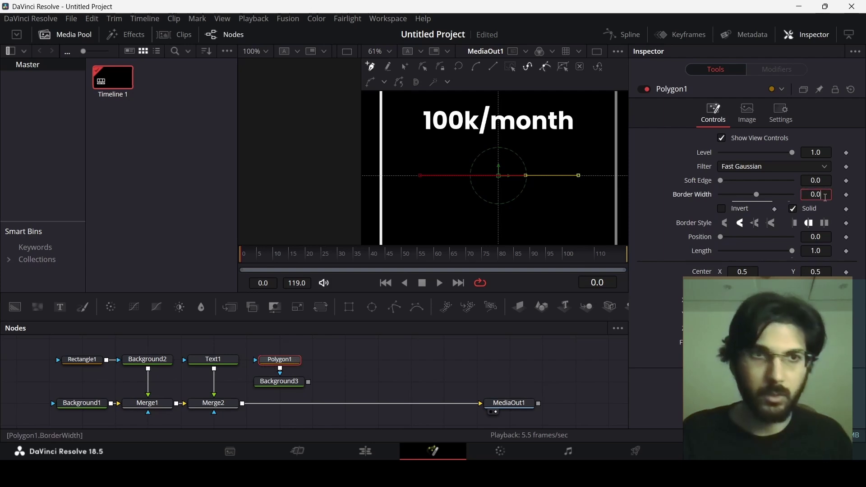
pyautogui.press('Tab')
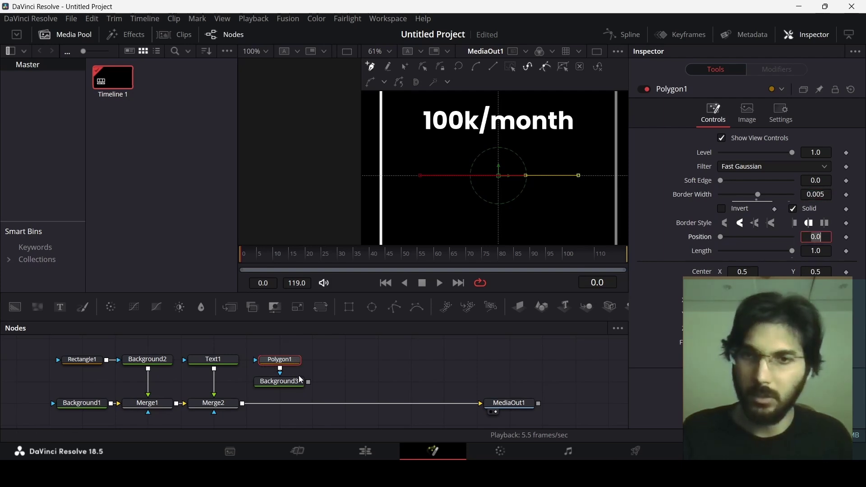
pyautogui.moveTo(309, 382); pyautogui.dragTo(243, 402)
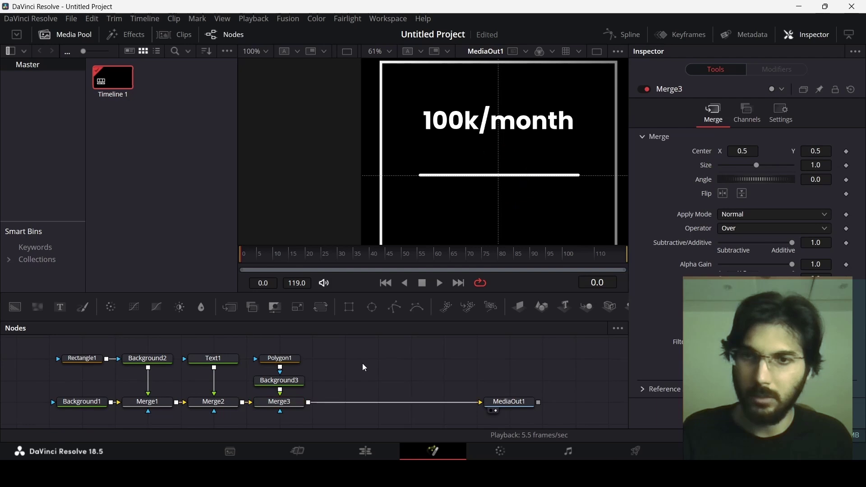
# Step: Thin Polygon1's border width to 0.003
pyautogui.click(284, 359)
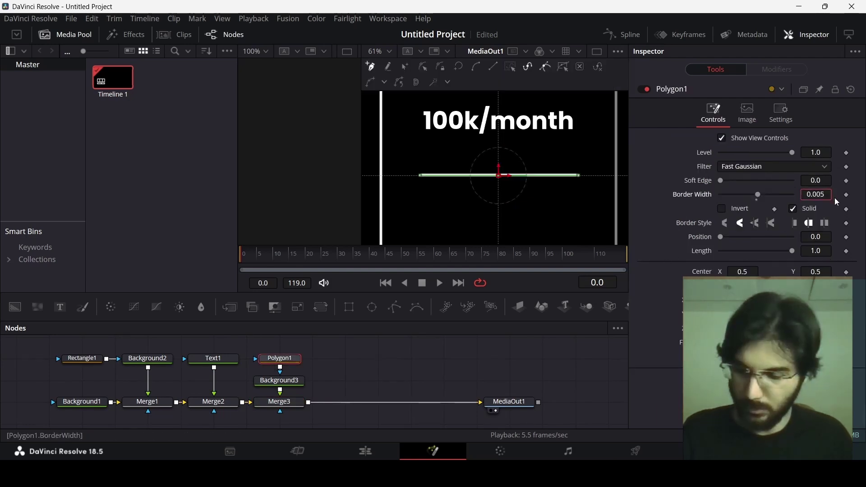
pyautogui.press('BackSpace')
pyautogui.write('3')
pyautogui.press('Tab')
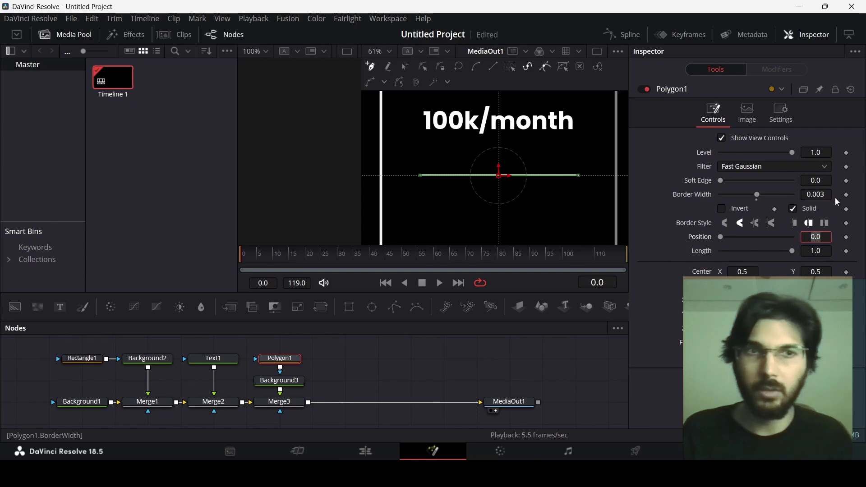
pyautogui.click(429, 360)
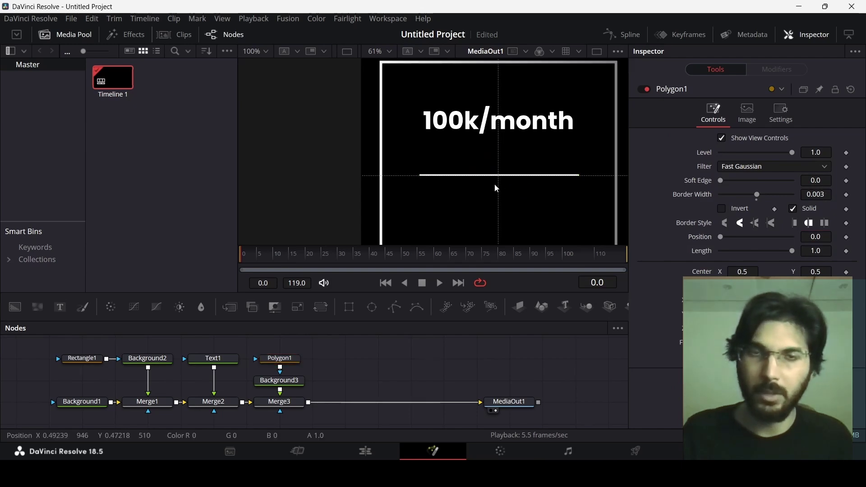
# Step: Set Background3's type to Gradient with a Radial gradient type
pyautogui.click(279, 382)
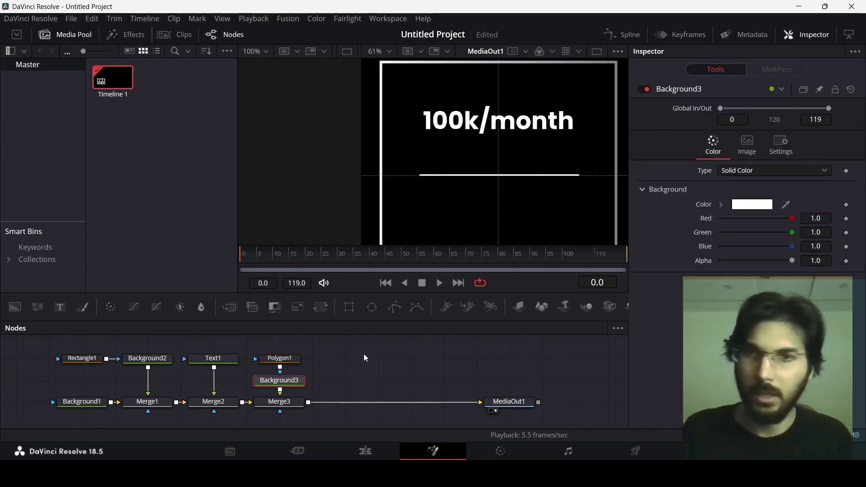
pyautogui.click(742, 171)
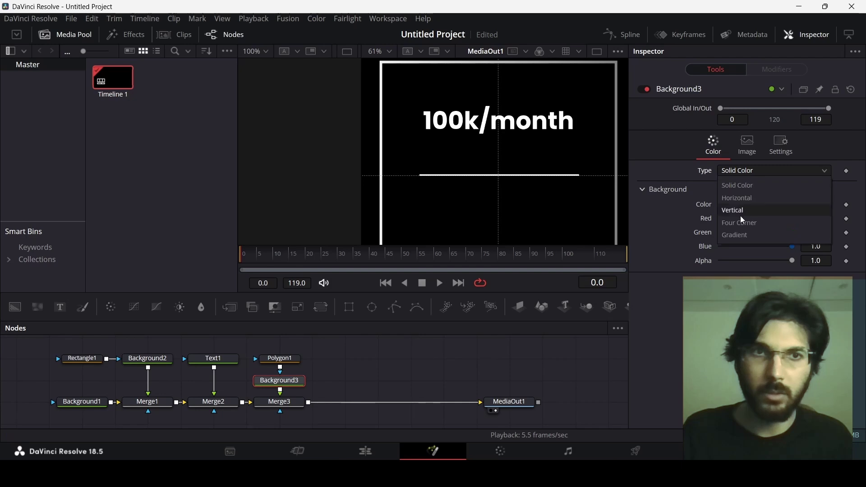
pyautogui.click(739, 234)
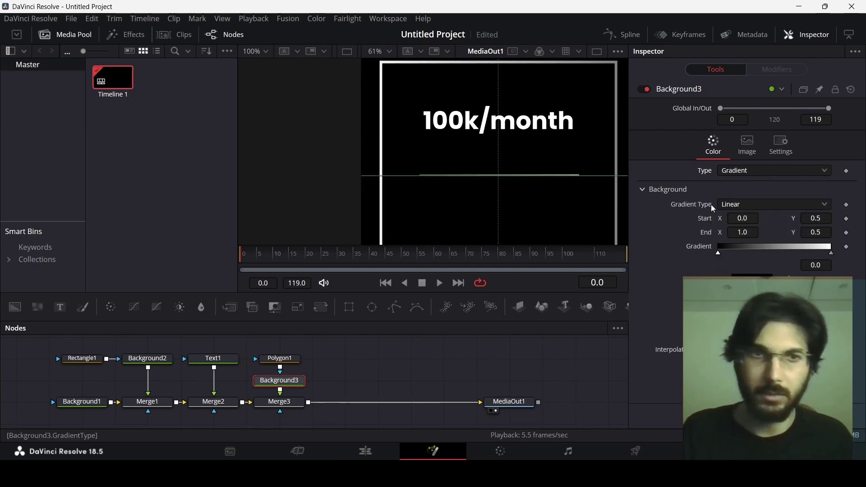
pyautogui.click(742, 205)
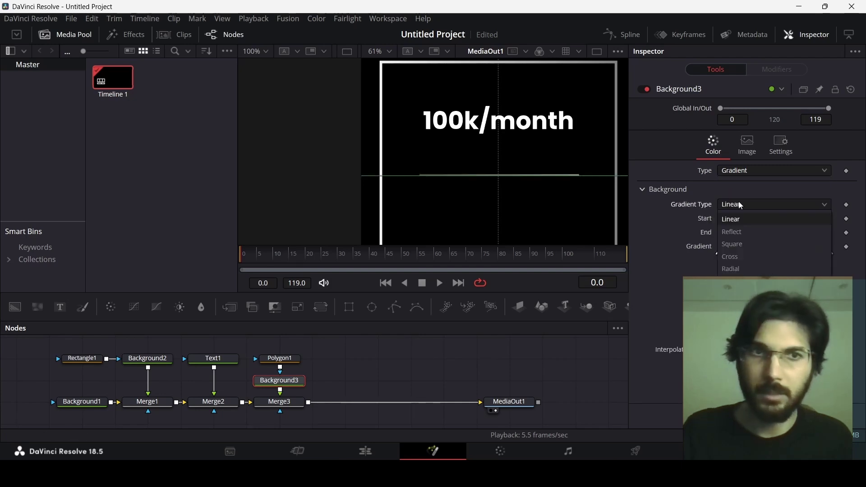
pyautogui.click(732, 269)
# Step: Hide the viewer guides
pyautogui.rightClick(402, 127)
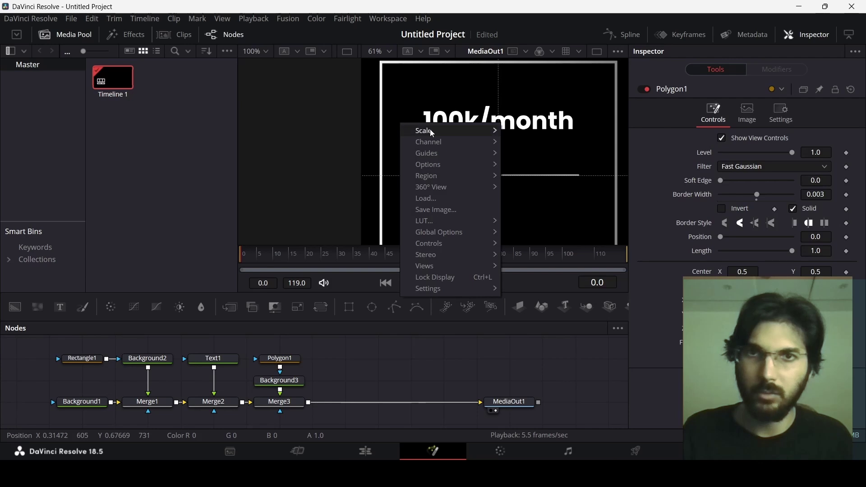
pyautogui.moveTo(463, 154)
pyautogui.click(518, 153)
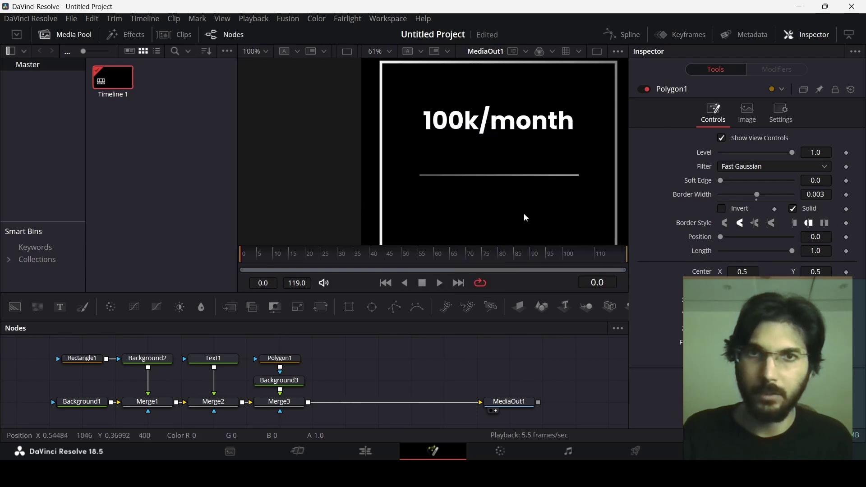
# Step: Place the gradient start at bottom centre and end at the frame top, then add Background4
pyautogui.click(295, 387)
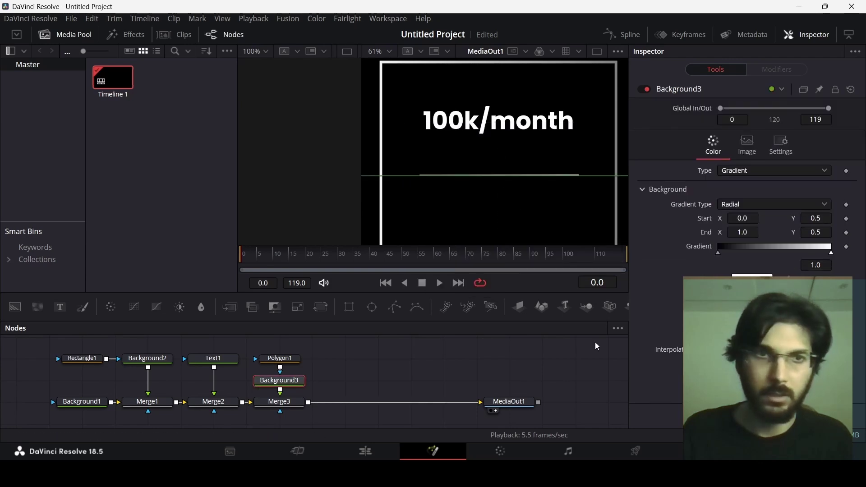
pyautogui.scroll(-2, 510, 208)
pyautogui.scroll(-1, 517, 211)
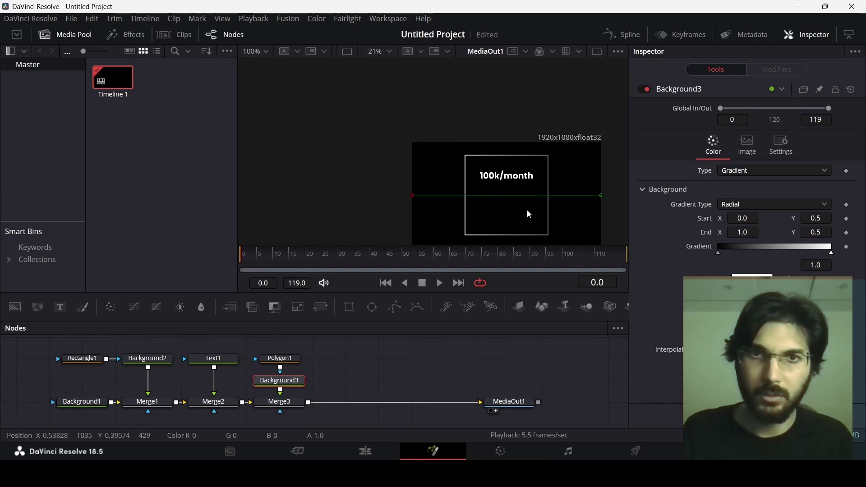
pyautogui.scroll(-1, 524, 203)
pyautogui.moveTo(591, 170); pyautogui.dragTo(501, 118)
pyautogui.moveTo(401, 170); pyautogui.dragTo(498, 220)
pyautogui.scroll(2, 496, 182)
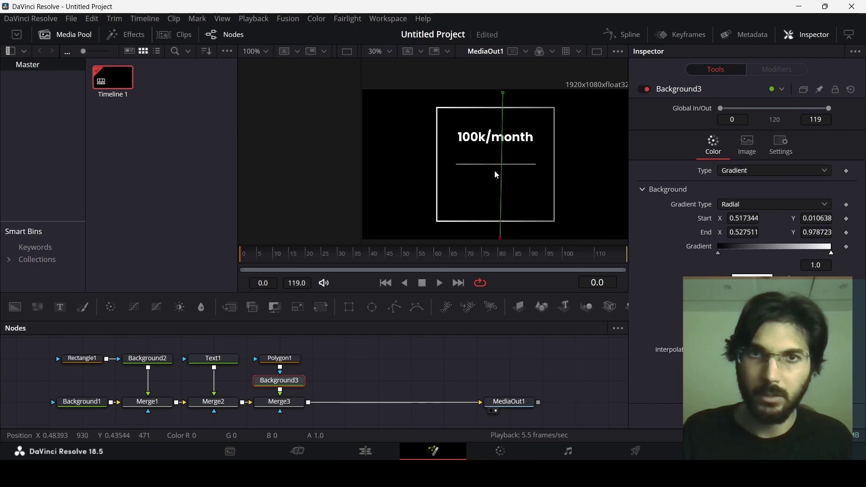
pyautogui.moveTo(504, 92); pyautogui.dragTo(498, 91)
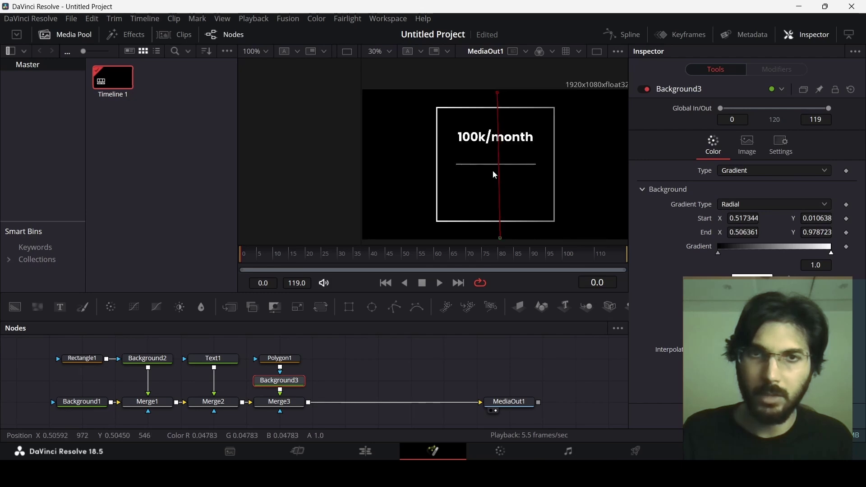
pyautogui.moveTo(500, 238); pyautogui.dragTo(497, 239)
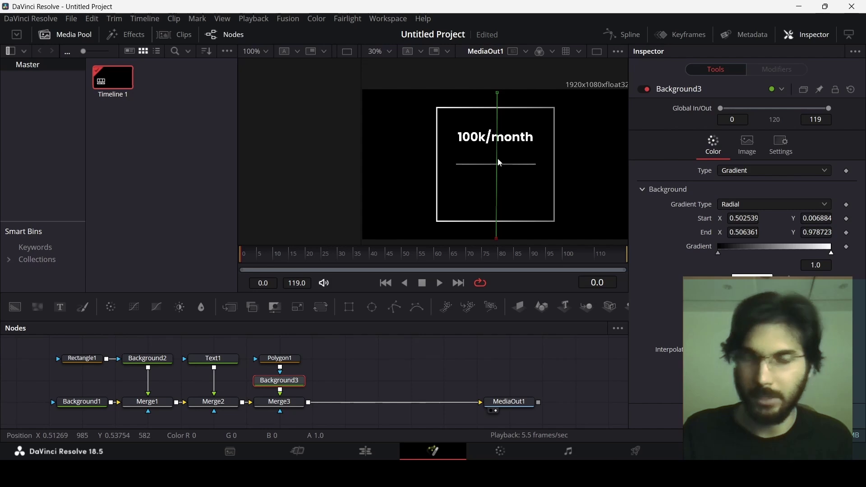
pyautogui.scroll(5, 490, 174)
pyautogui.scroll(-2, 494, 172)
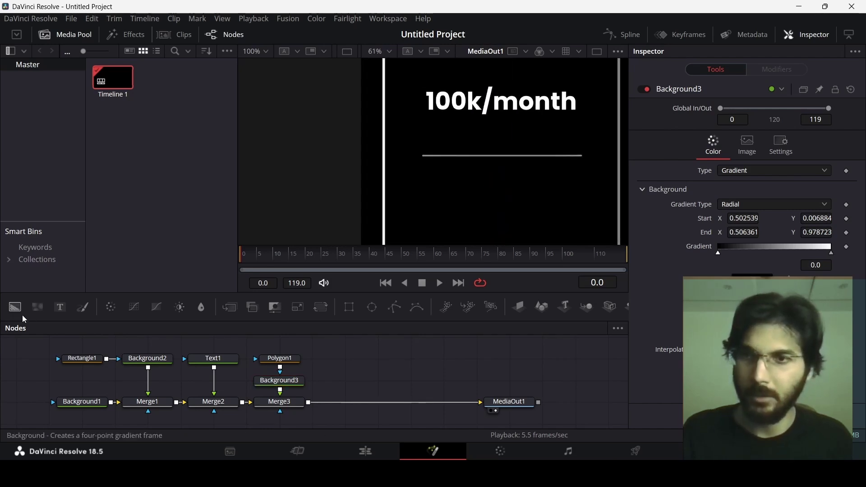
pyautogui.moveTo(22, 315); pyautogui.dragTo(347, 382)
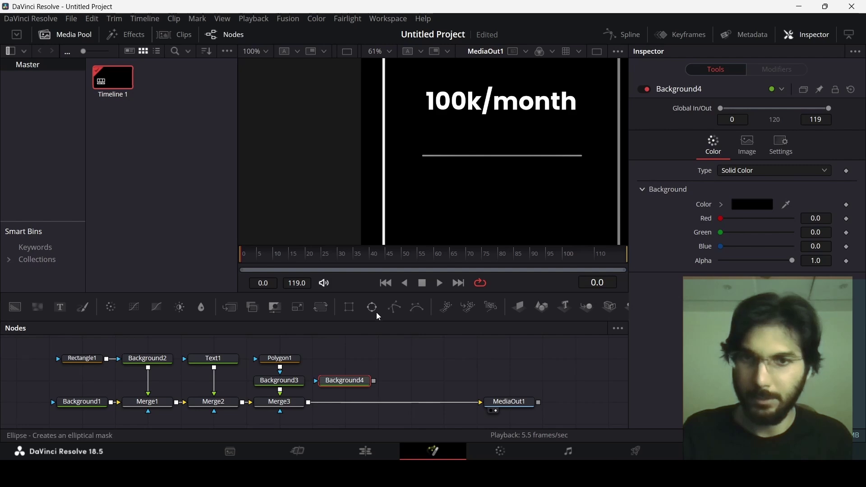
# Step: Add an Ellipse mask and make Background4 white
pyautogui.moveTo(372, 307); pyautogui.dragTo(345, 360)
pyautogui.rightClick(352, 381)
pyautogui.press('Escape')
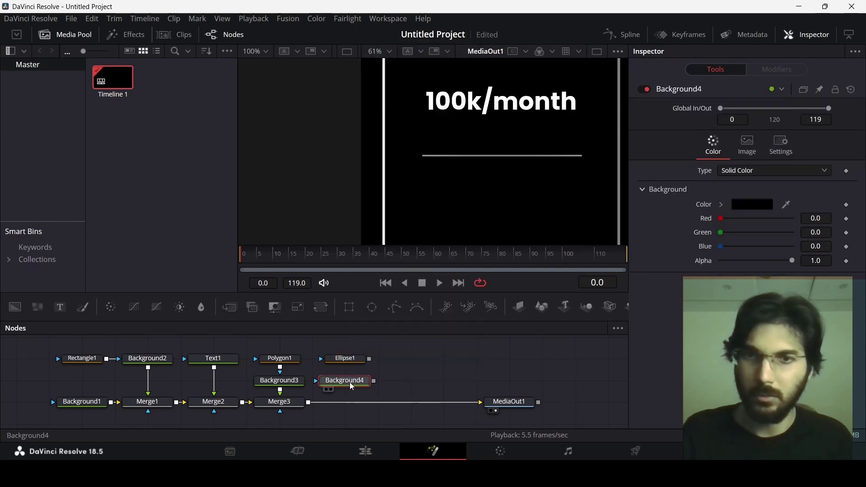
pyautogui.click(721, 205)
pyautogui.click(722, 219)
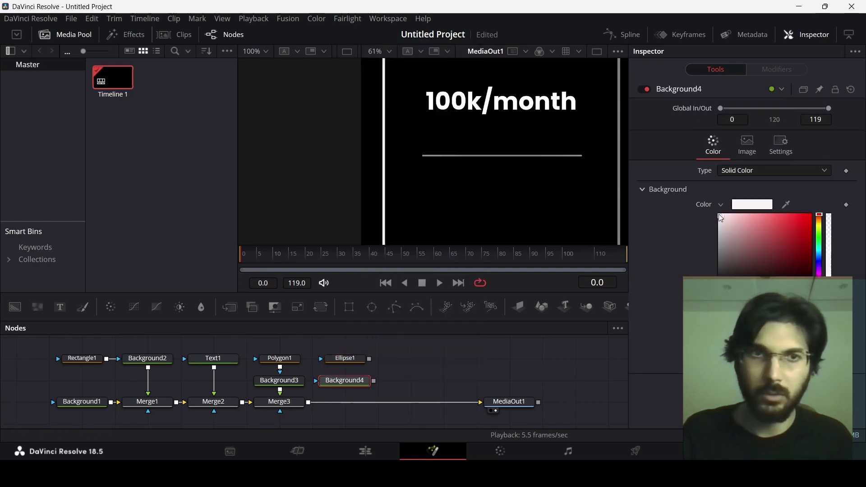
# Step: Link Ellipse1's width to its height with an expression to form a circle
pyautogui.click(356, 357)
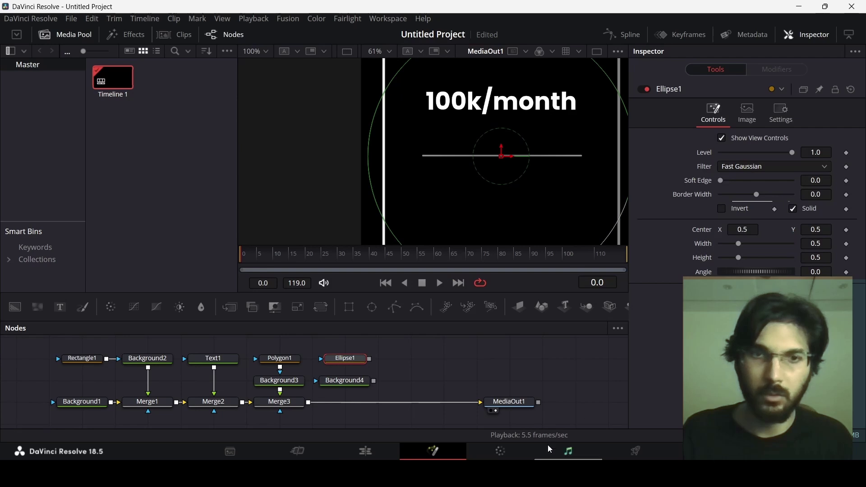
pyautogui.rightClick(700, 244)
pyautogui.click(735, 378)
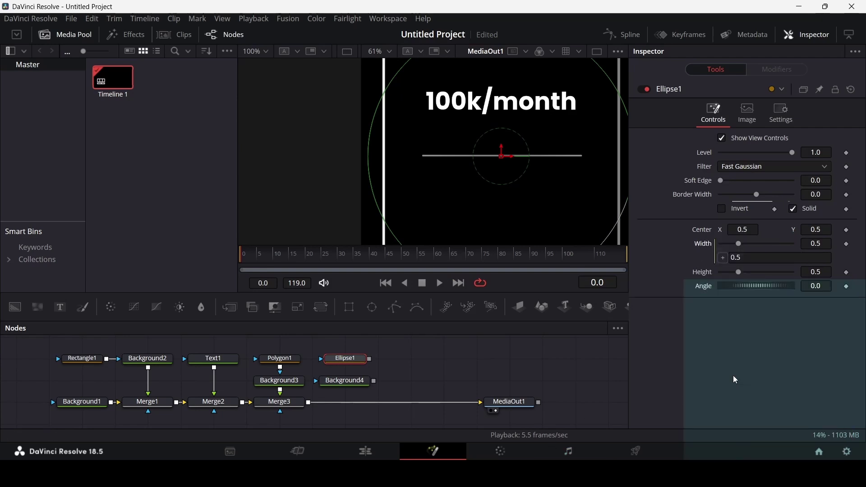
pyautogui.moveTo(707, 278); pyautogui.dragTo(724, 273)
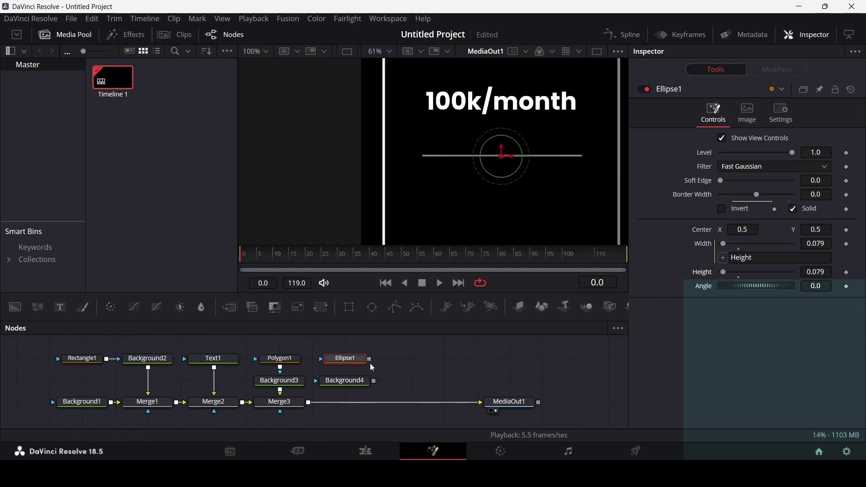
# Step: Mask Background4 with the ellipse, merge it in, and make a 0.003 outline circle
pyautogui.moveTo(370, 365); pyautogui.dragTo(310, 403)
pyautogui.click(347, 360)
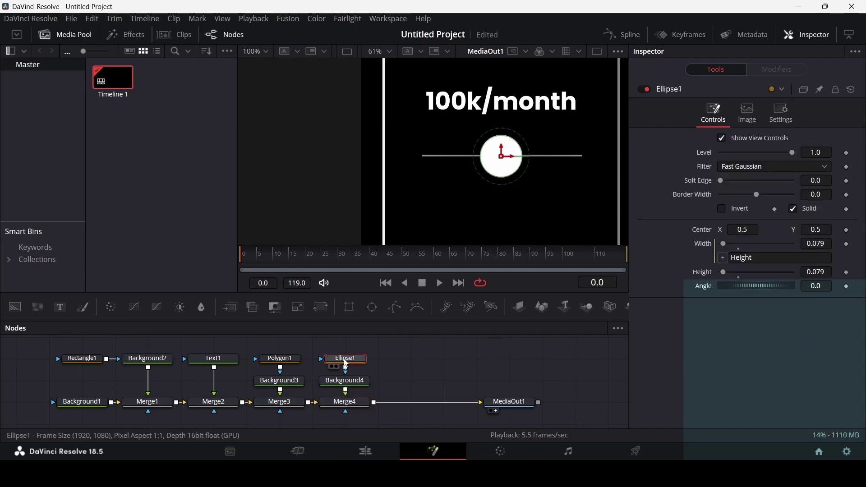
pyautogui.click(796, 209)
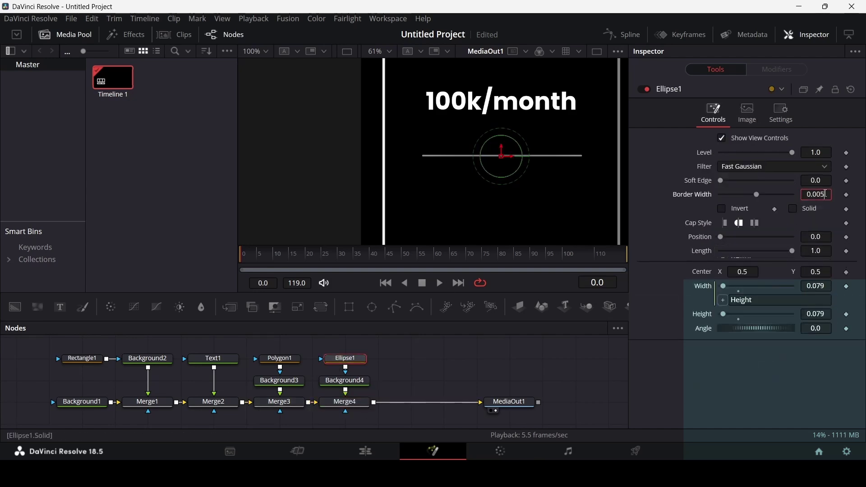
pyautogui.press('Tab')
pyautogui.click(827, 196)
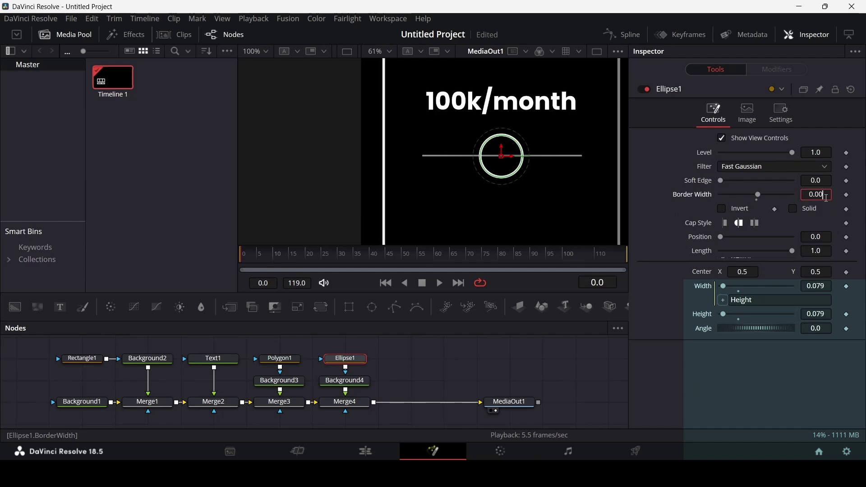
pyautogui.press('Tab')
pyautogui.click(443, 357)
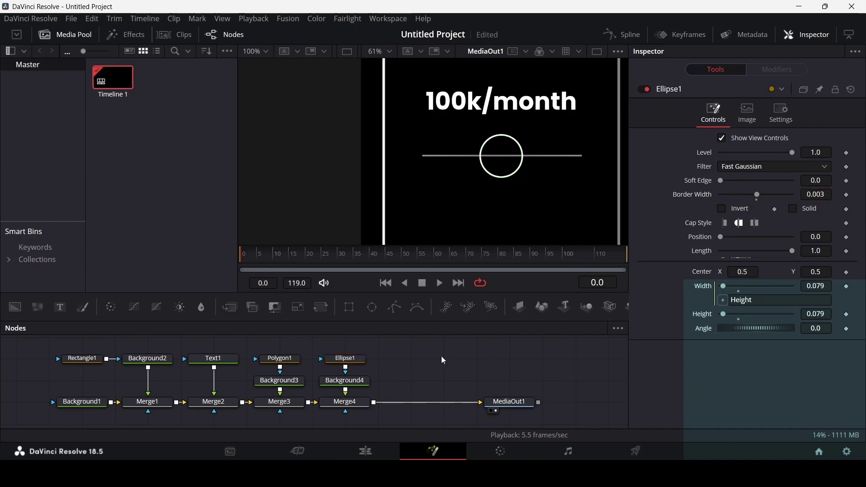
# Step: Shrink the circle to size 0.06
pyautogui.click(347, 360)
pyautogui.moveTo(823, 316); pyautogui.dragTo(802, 316)
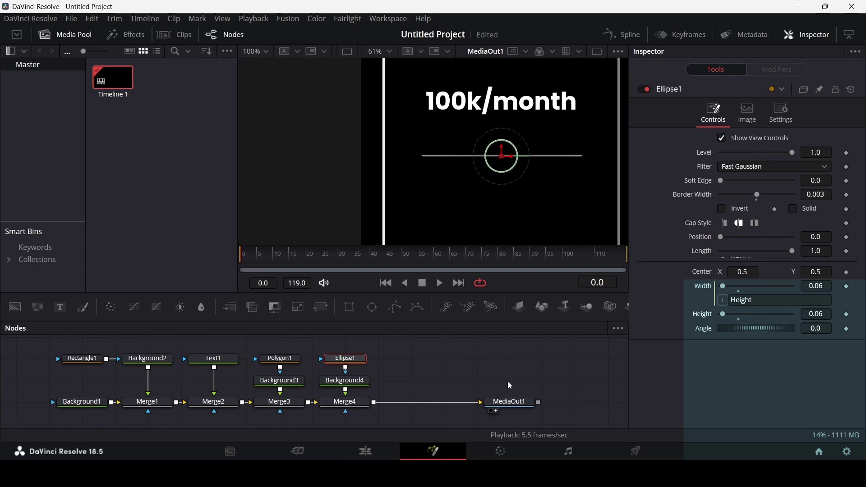
pyautogui.click(432, 381)
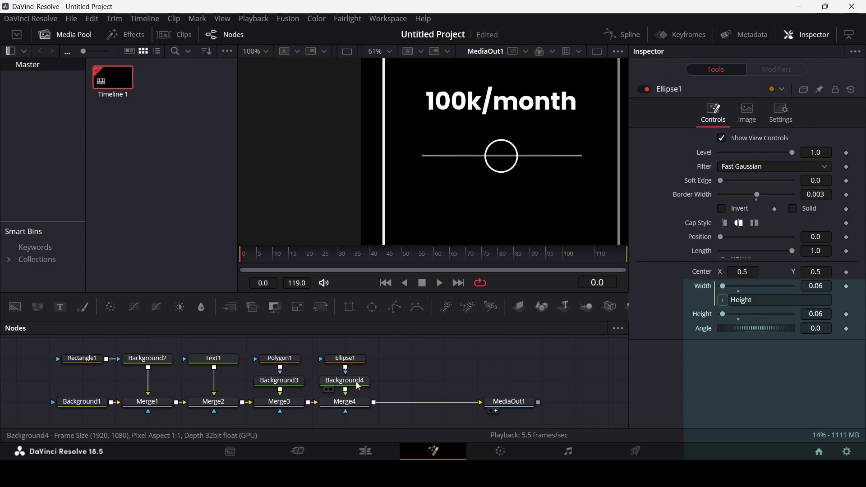
# Step: Darken Background4 to a 0.74 grey and bring in a new Text node
pyautogui.click(345, 381)
pyautogui.moveTo(725, 228); pyautogui.dragTo(709, 232)
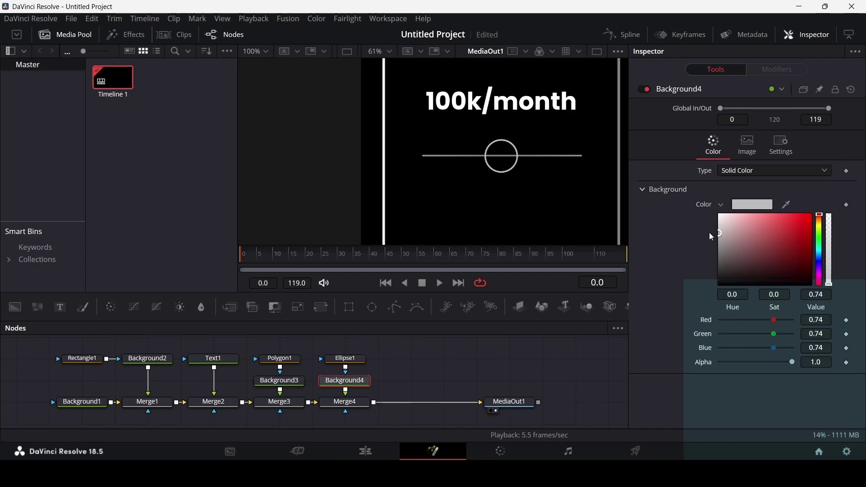
pyautogui.click(721, 205)
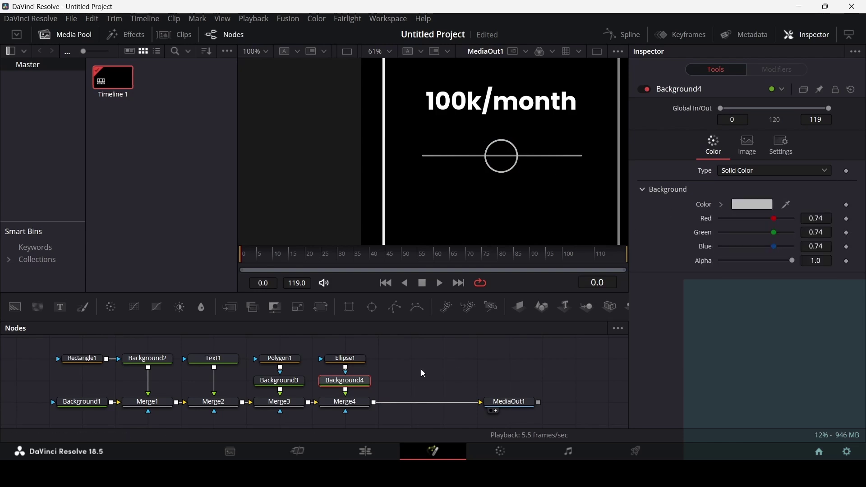
pyautogui.moveTo(67, 310); pyautogui.dragTo(372, 405)
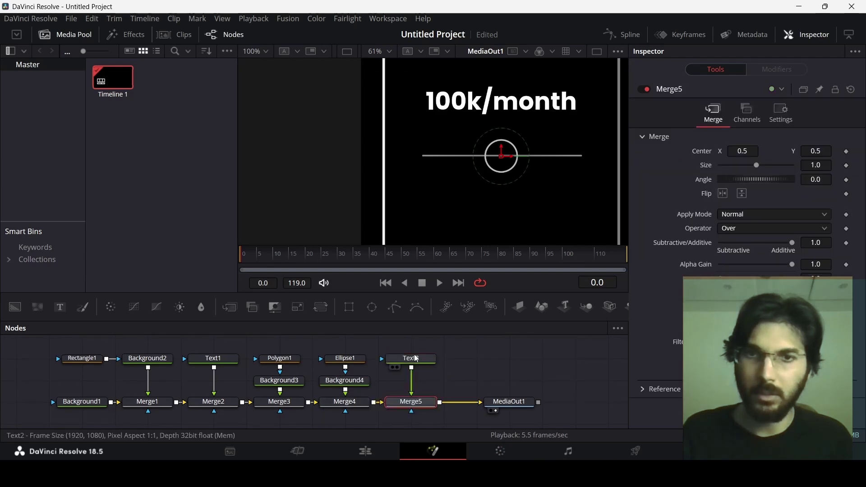
# Step: Merge Text2 via Merge5 and set it to a '$' in Poppins
pyautogui.click(411, 360)
pyautogui.click(710, 209)
pyautogui.write('$')
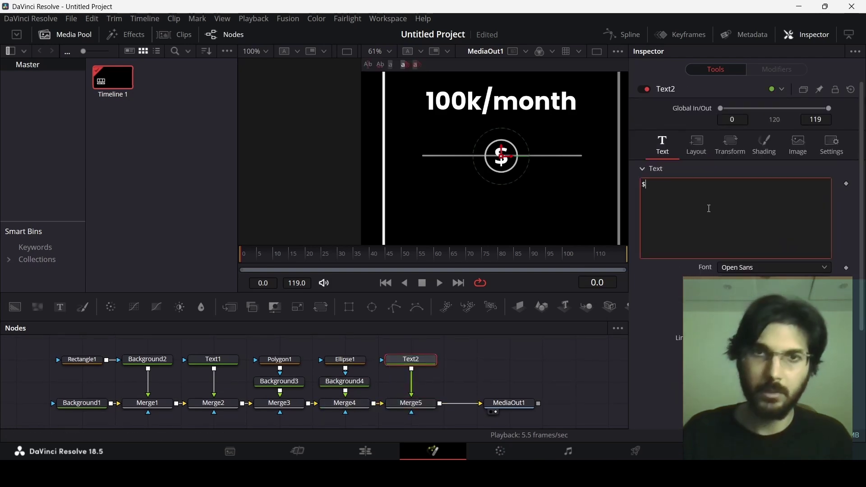
pyautogui.click(736, 273)
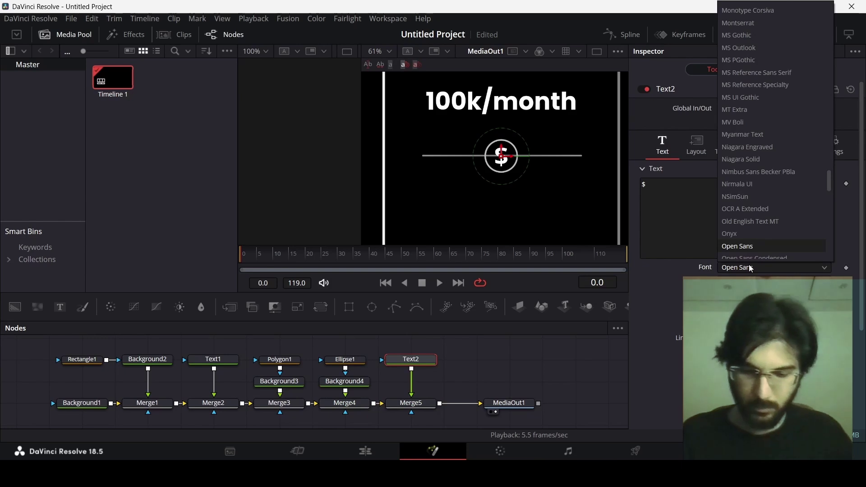
pyautogui.scroll(-5, 750, 253)
pyautogui.click(751, 269)
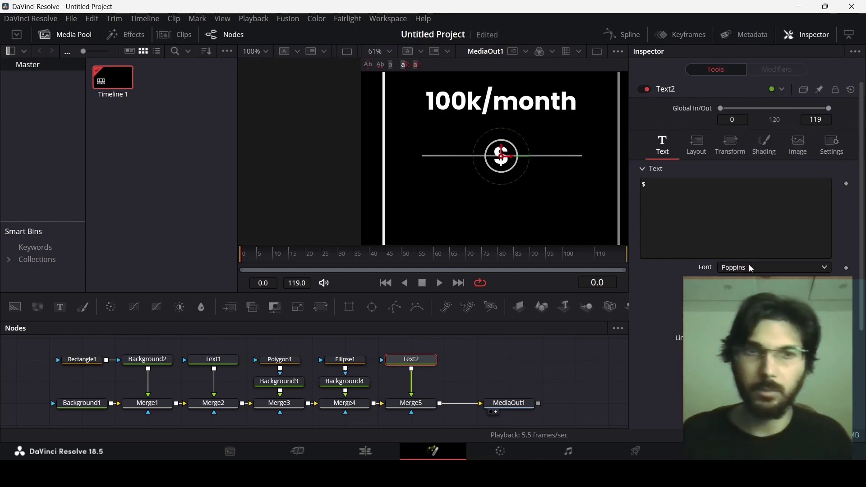
pyautogui.click(498, 363)
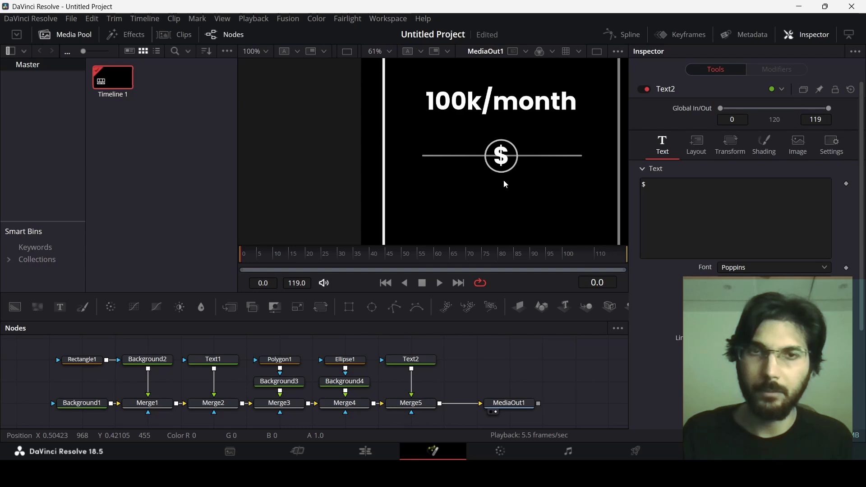
# Step: Pan the node graph, move MediaOut1 right, and add a Text3 node
pyautogui.scroll(-2, 506, 184)
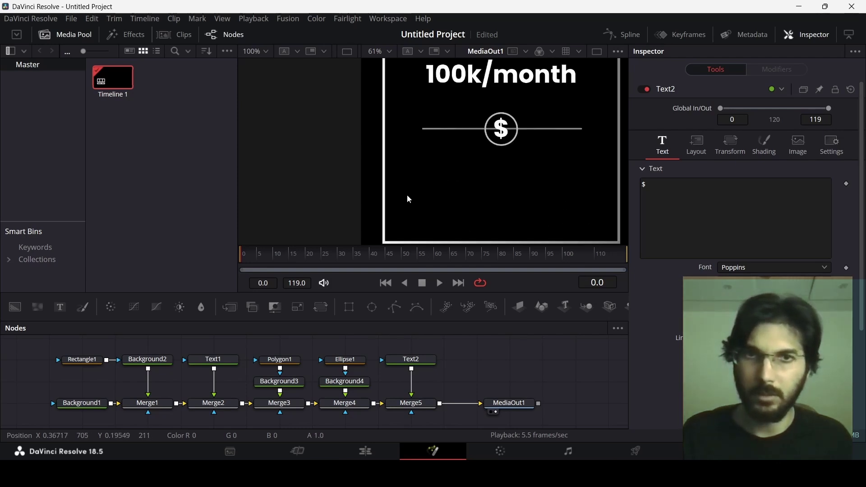
pyautogui.moveTo(455, 382); pyautogui.dragTo(302, 381)
pyautogui.moveTo(359, 403); pyautogui.dragTo(487, 404)
pyautogui.moveTo(71, 318); pyautogui.dragTo(324, 361)
pyautogui.click(677, 201)
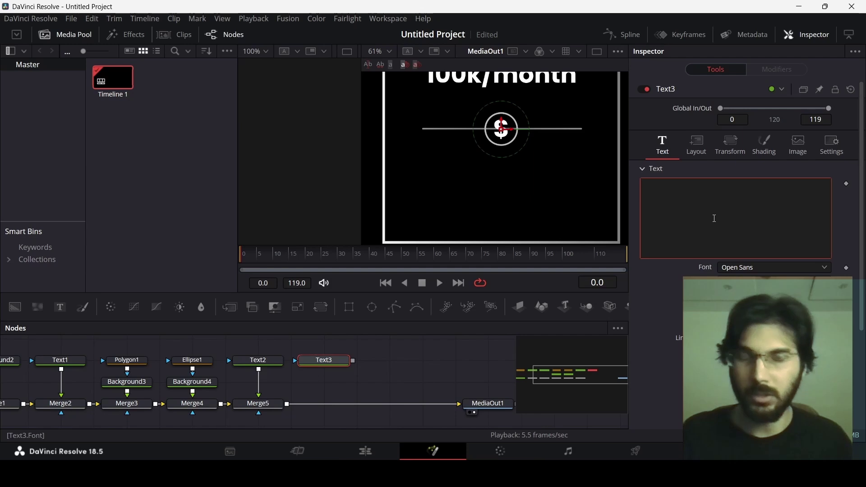
pyautogui.write('13 ')
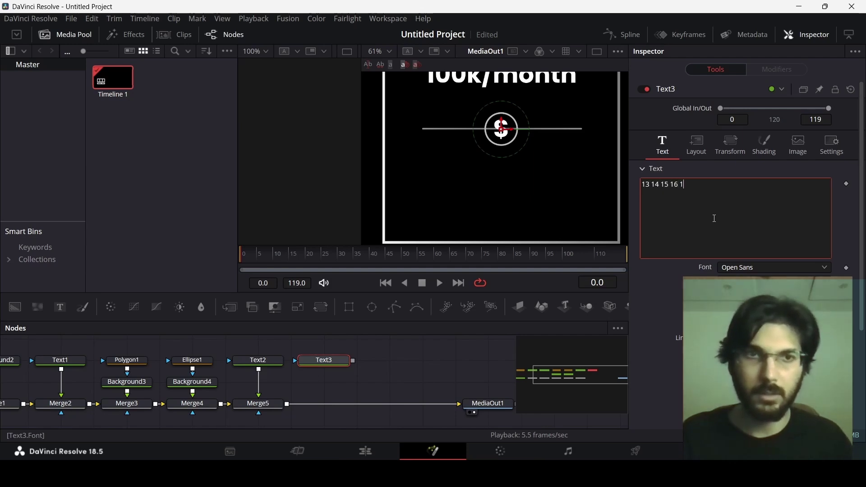
pyautogui.write('14 15 16 17 18')
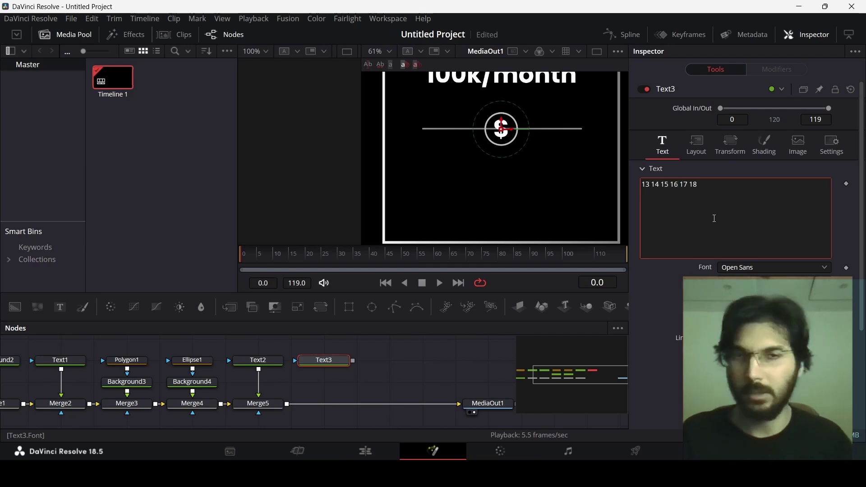
pyautogui.click(739, 269)
pyautogui.write('poppins')
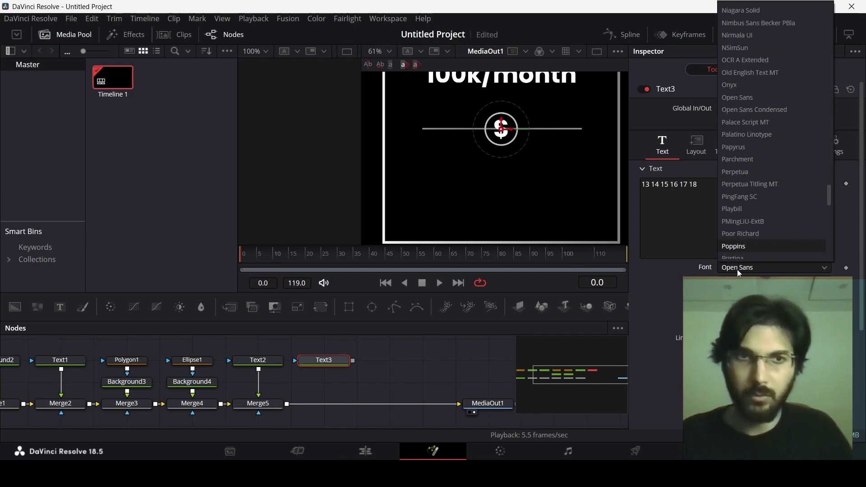
pyautogui.press('Return')
# Step: Merge Text3 via Merge6, move the number row below the circle, and add a Rectangle mask
pyautogui.moveTo(354, 361); pyautogui.dragTo(287, 404)
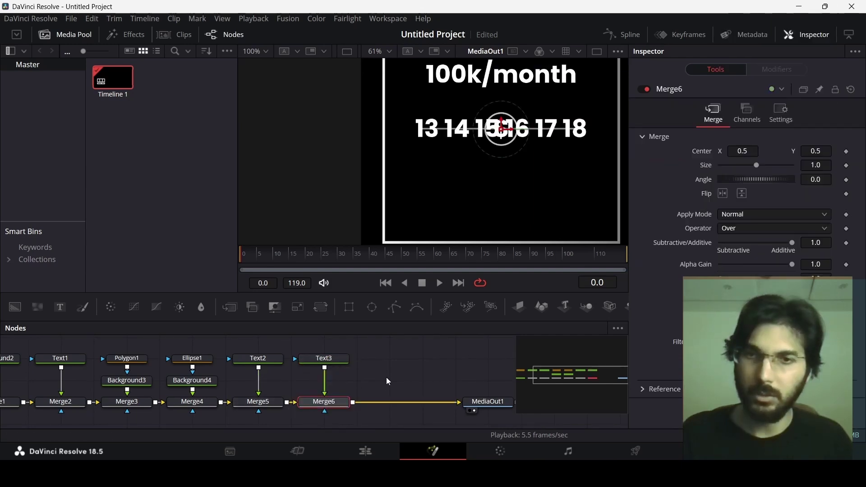
pyautogui.click(326, 359)
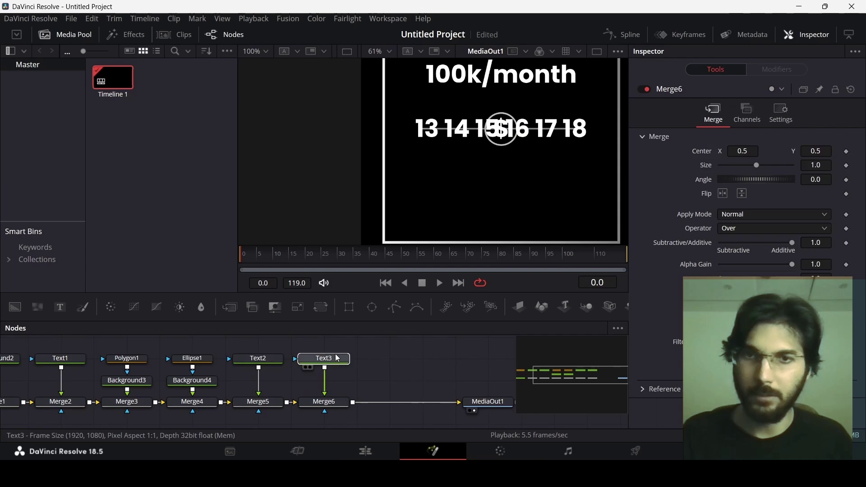
pyautogui.moveTo(504, 126); pyautogui.dragTo(501, 170)
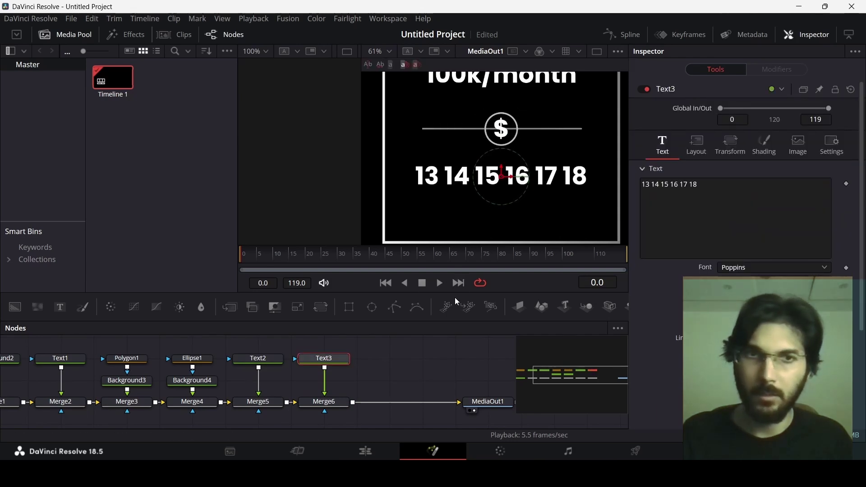
pyautogui.click(347, 311)
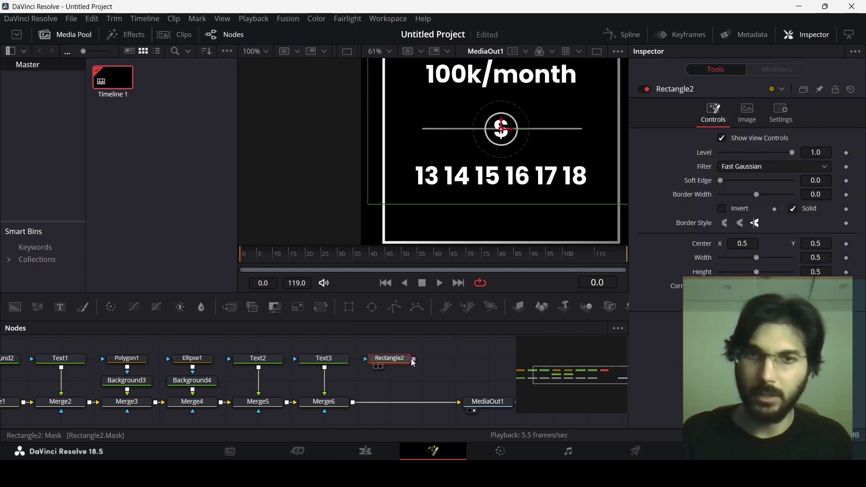
# Step: Wire Rectangle2 into Text3 as a 0.118-wide mask at Center Y 0.347744
pyautogui.moveTo(414, 360); pyautogui.dragTo(337, 361)
pyautogui.click(326, 361)
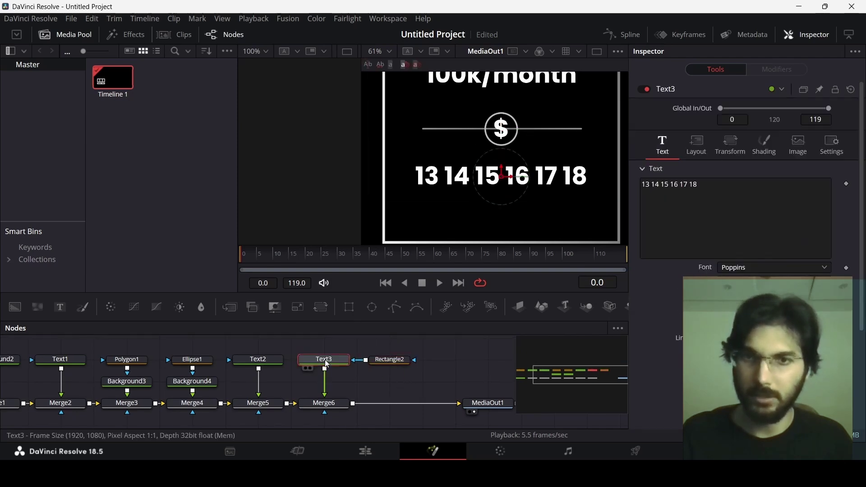
pyautogui.click(391, 360)
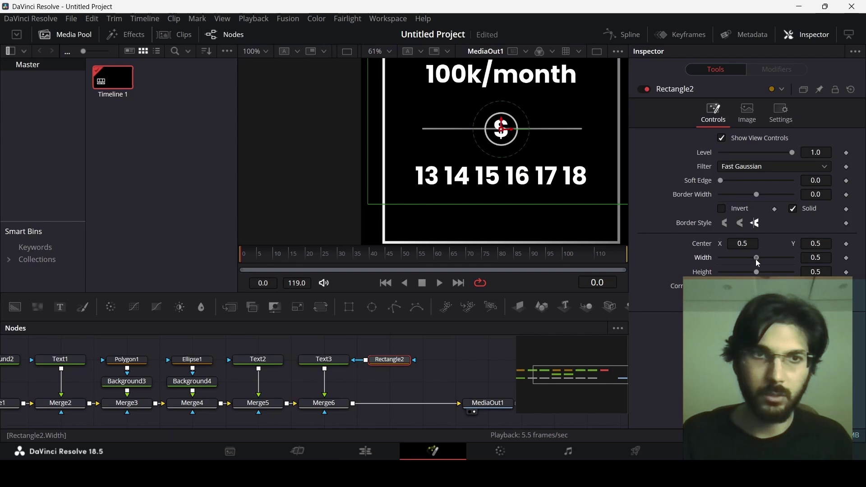
pyautogui.moveTo(757, 260); pyautogui.dragTo(731, 272)
pyautogui.moveTo(502, 131); pyautogui.dragTo(501, 175)
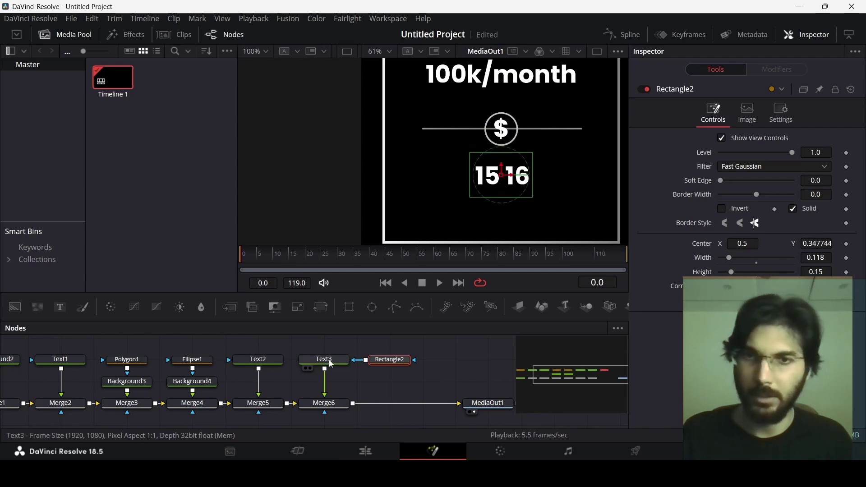
# Step: Slide the number row right behind the mask
pyautogui.click(511, 180)
pyautogui.moveTo(511, 180); pyautogui.dragTo(526, 184)
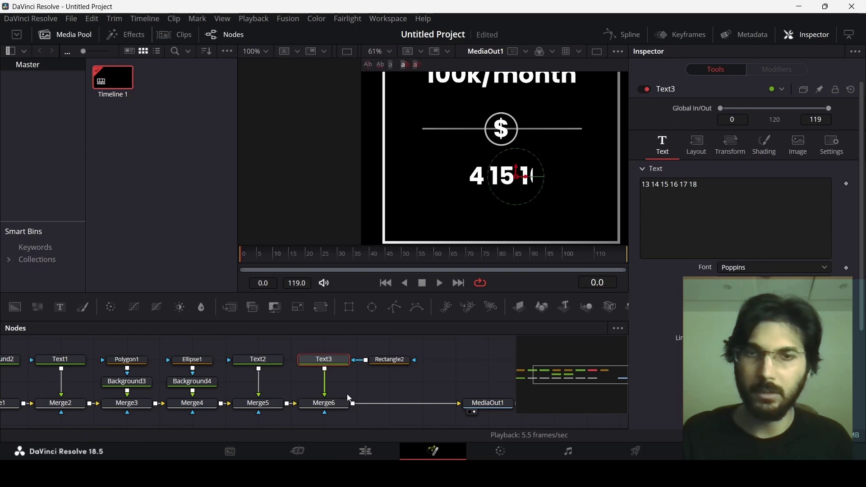
pyautogui.click(387, 364)
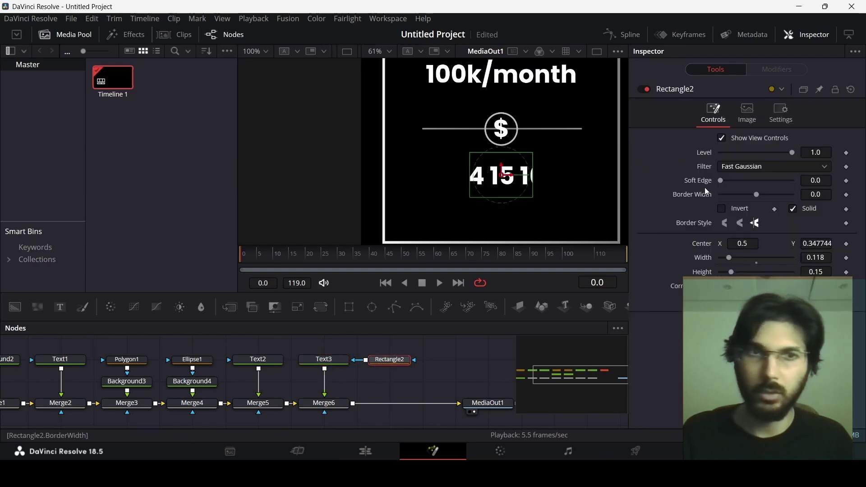
# Step: Soften Rectangle2's edges and adjust its width to about 0.101
pyautogui.moveTo(721, 180); pyautogui.dragTo(729, 185)
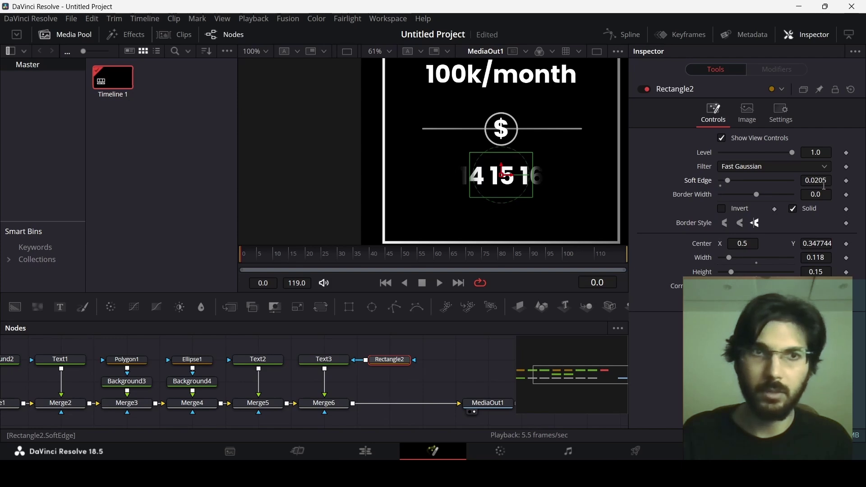
pyautogui.click(450, 366)
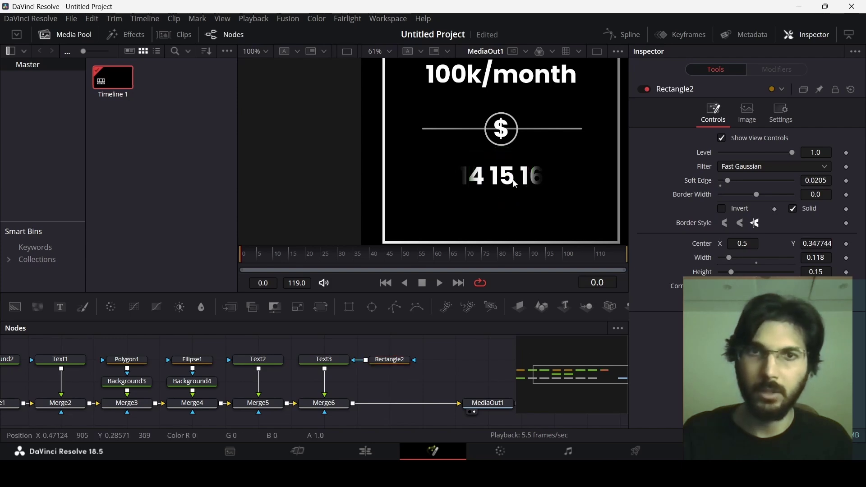
pyautogui.click(384, 363)
pyautogui.moveTo(728, 181); pyautogui.dragTo(729, 180)
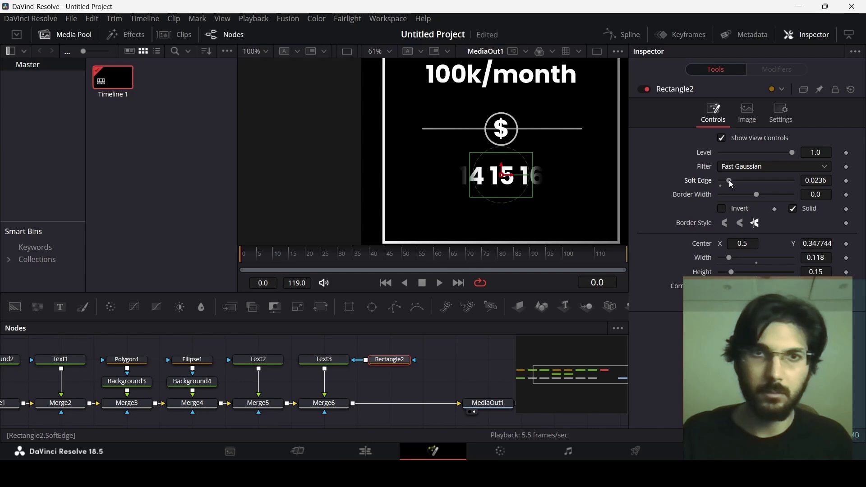
pyautogui.hotkey('ctrl', 'z')
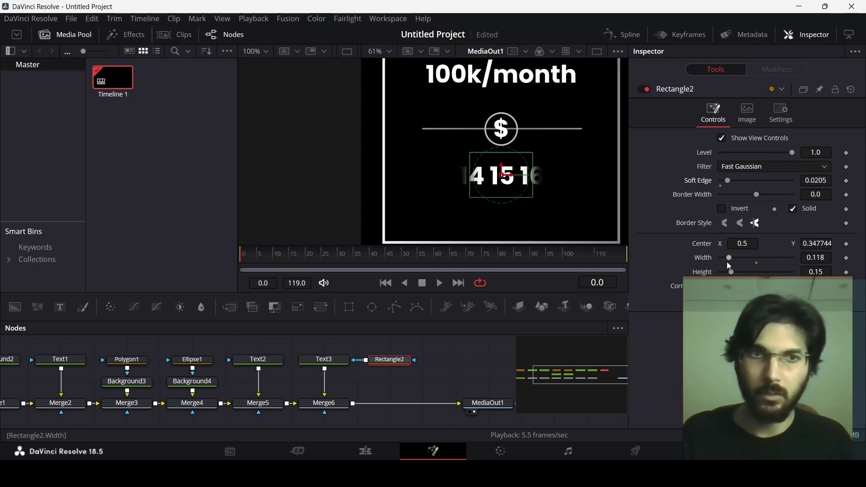
pyautogui.moveTo(816, 257); pyautogui.dragTo(803, 258)
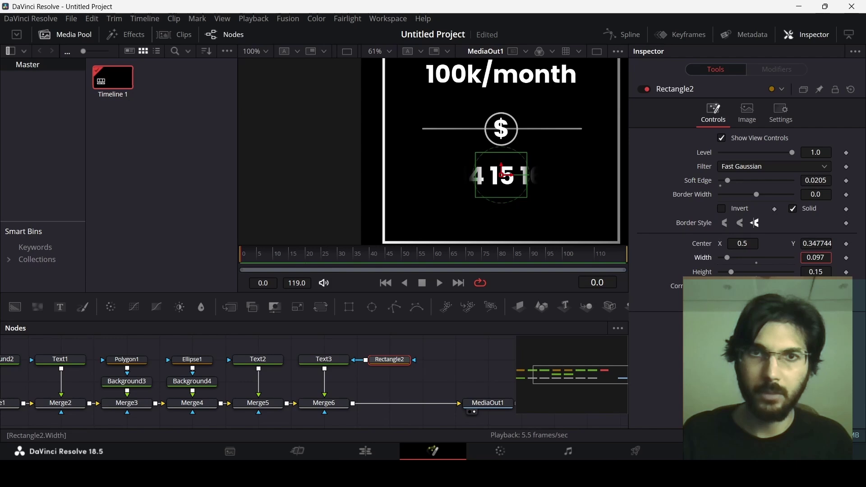
pyautogui.moveTo(803, 257); pyautogui.dragTo(808, 258)
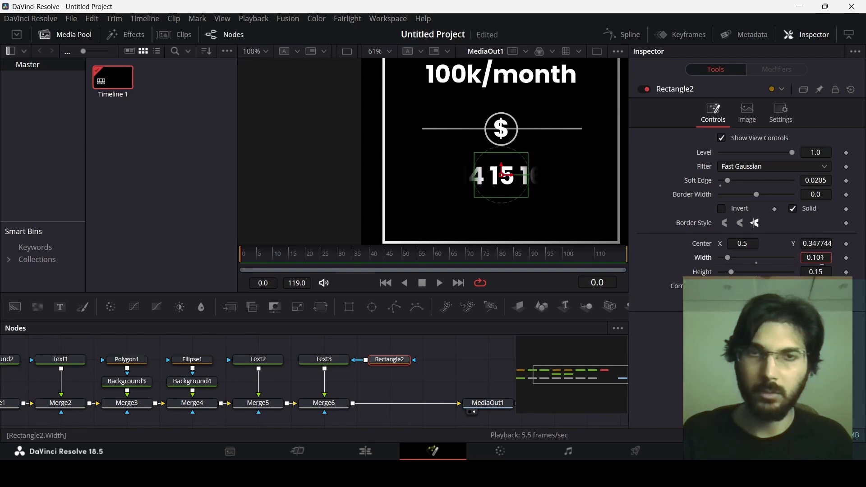
# Step: Adjust Rectangle2's soft edge and narrow it to 0.086 wide around the counting numbers
pyautogui.click(455, 360)
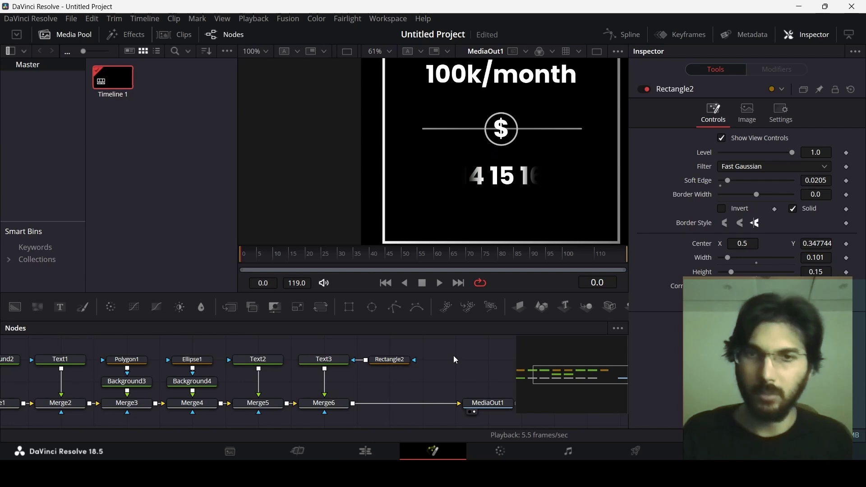
pyautogui.click(339, 367)
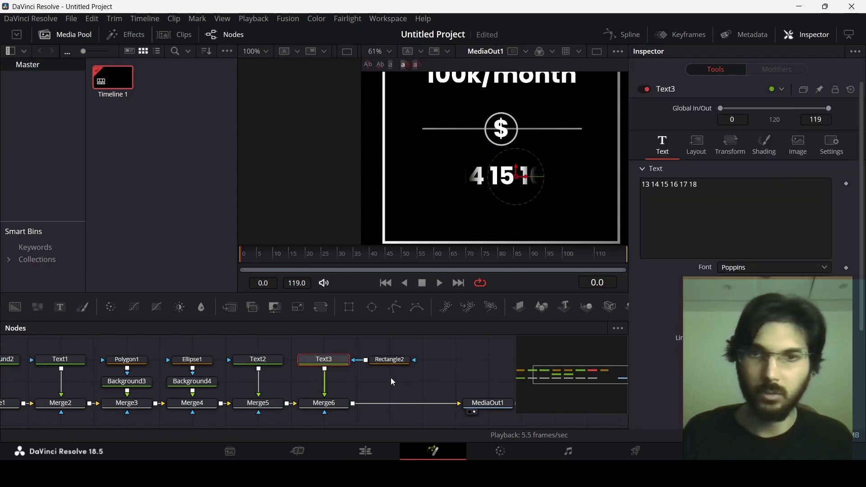
pyautogui.click(389, 361)
pyautogui.moveTo(728, 180)
pyautogui.mouseDown()
pyautogui.moveTo(721, 183)
pyautogui.moveTo(736, 183)
pyautogui.mouseUp()
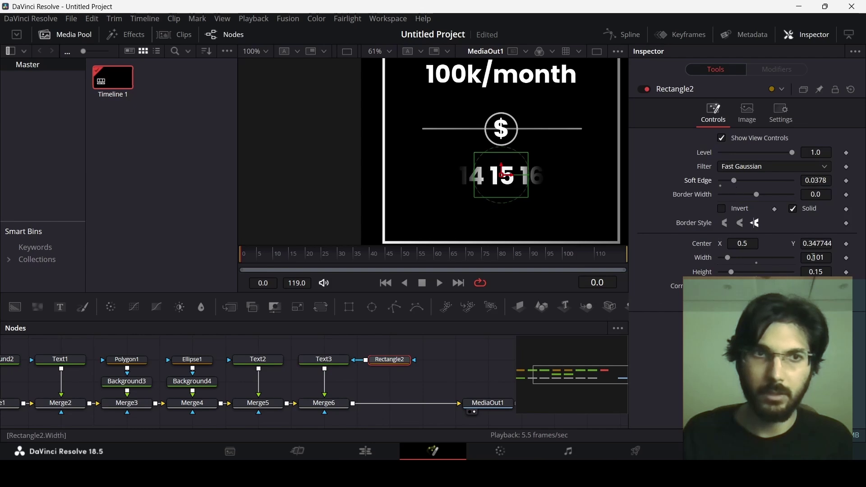
pyautogui.moveTo(814, 257); pyautogui.dragTo(807, 257)
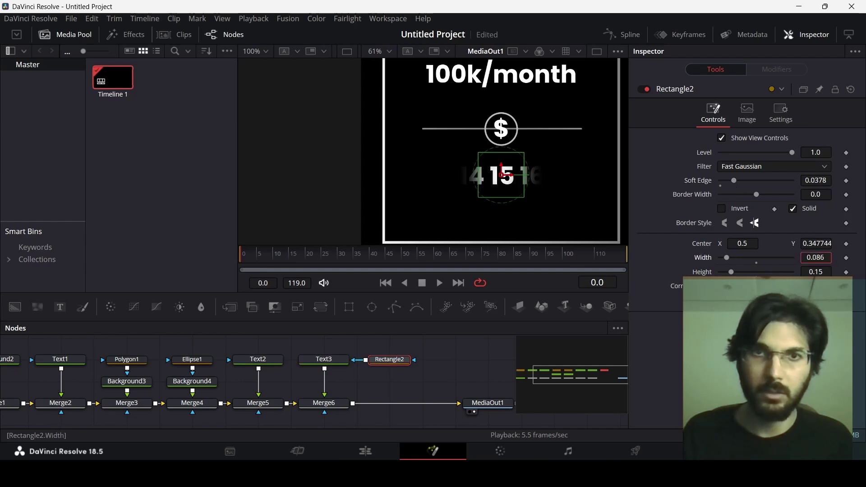
pyautogui.click(472, 362)
# Step: Pan the node graph back to the first nodes and select Rectangle1 to show its settings
pyautogui.scroll(2, 500, 181)
pyautogui.scroll(-2, 501, 182)
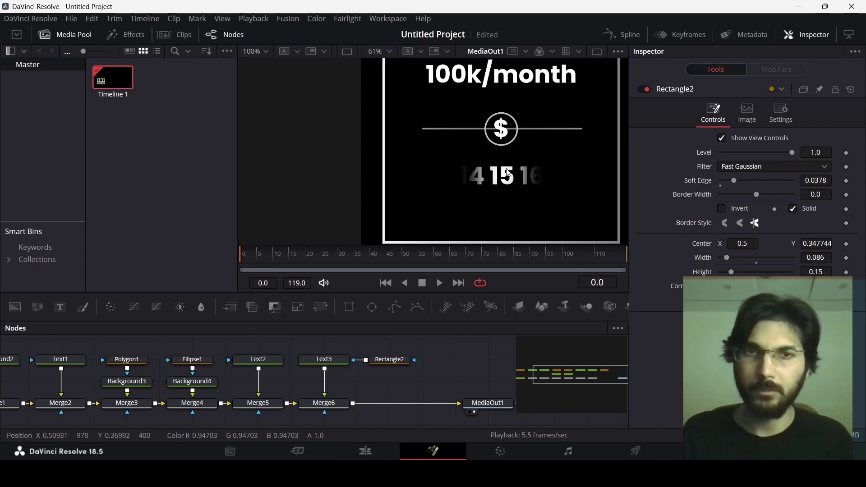
pyautogui.scroll(-2, 498, 145)
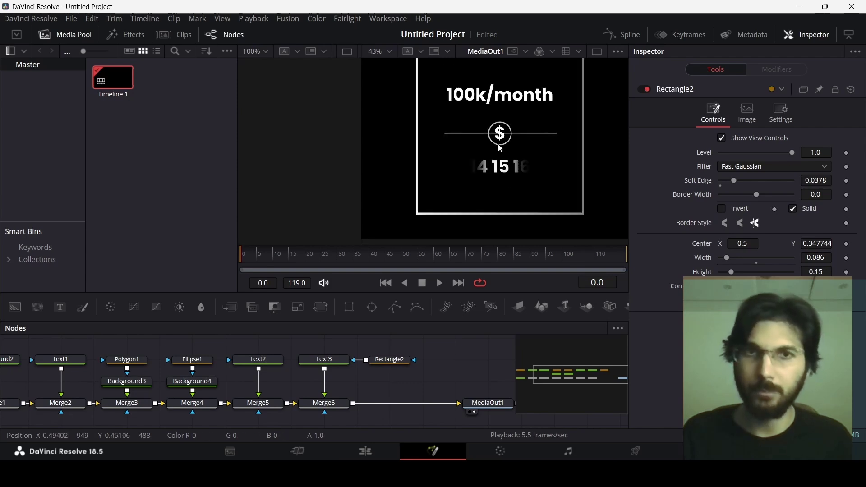
pyautogui.scroll(-2, 499, 148)
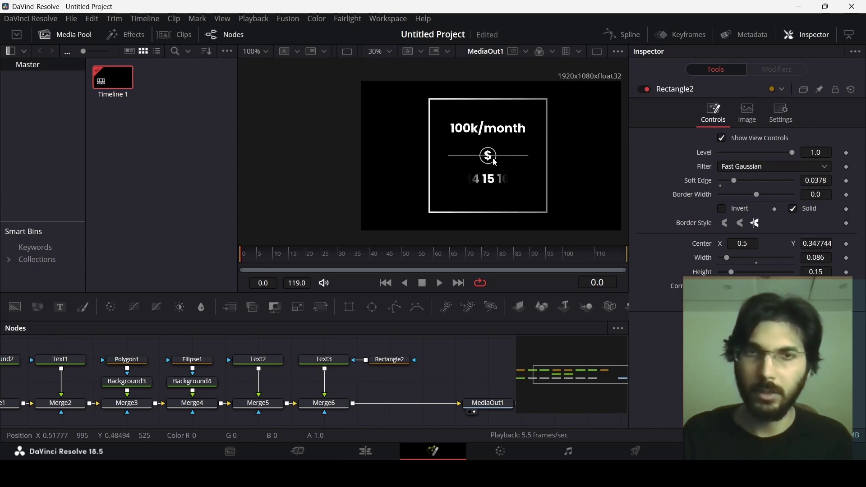
pyautogui.moveTo(290, 393); pyautogui.dragTo(447, 366)
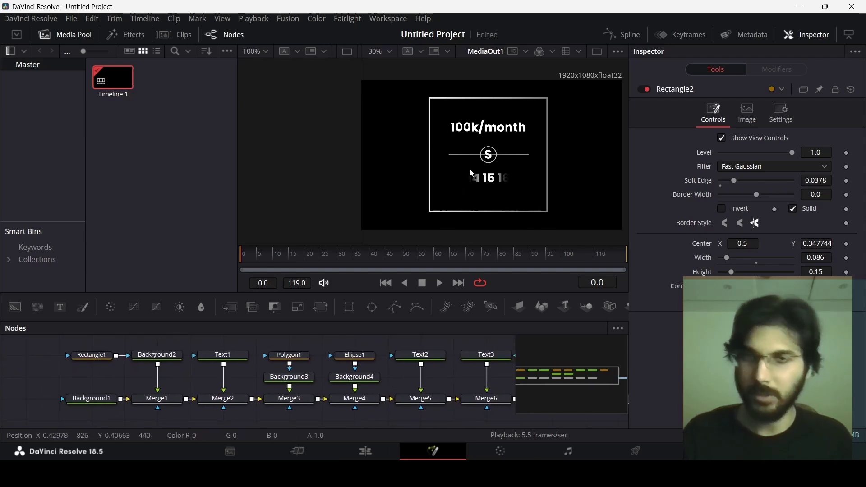
pyautogui.click(104, 356)
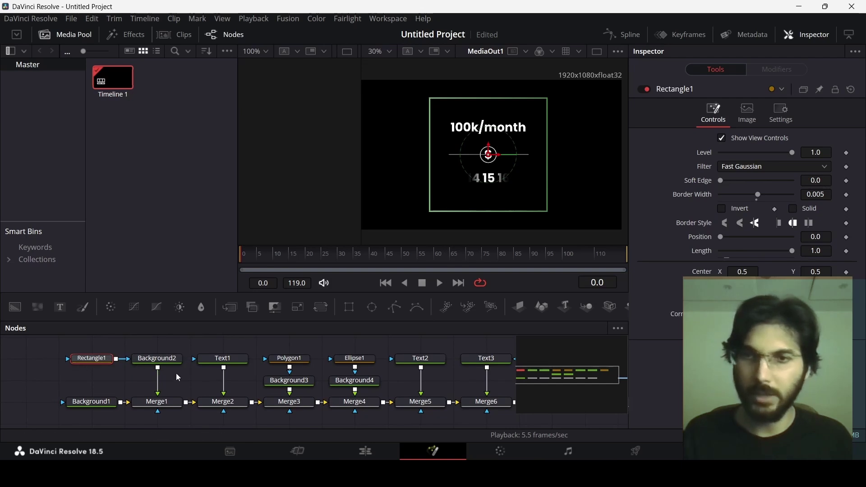
# Step: Keyframe Rectangle1's height rising from 0.252 at frame 0 to 0.756 at frame 20
pyautogui.click(288, 259)
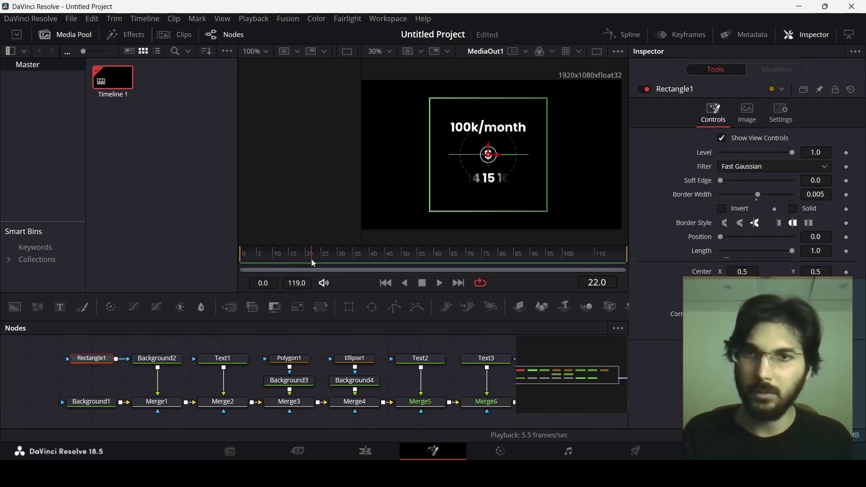
pyautogui.moveTo(314, 264); pyautogui.dragTo(307, 266)
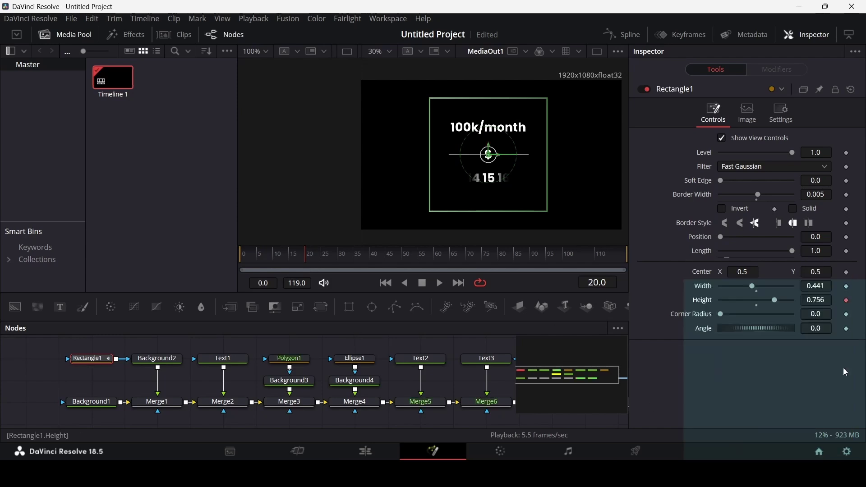
pyautogui.click(269, 259)
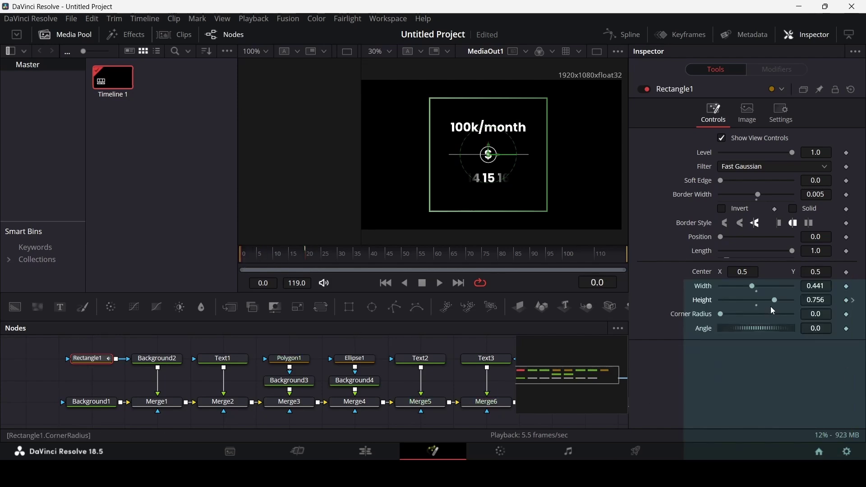
pyautogui.moveTo(774, 301); pyautogui.dragTo(741, 306)
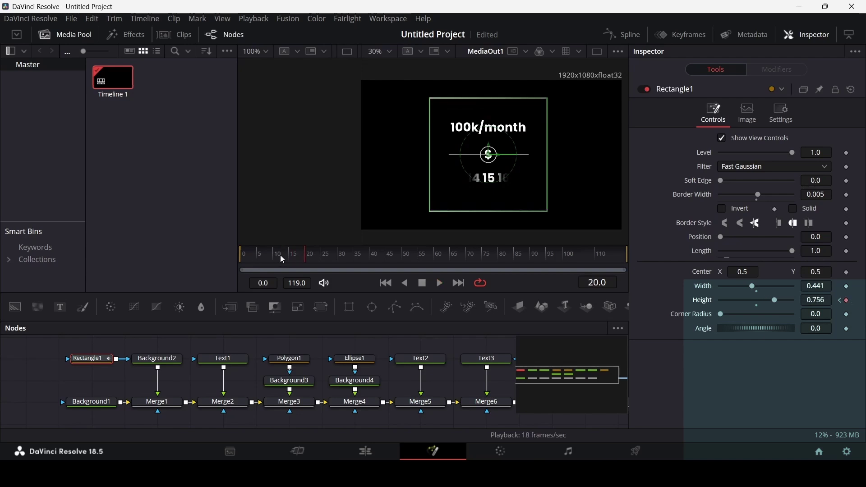
pyautogui.click(305, 259)
pyautogui.press('Right')
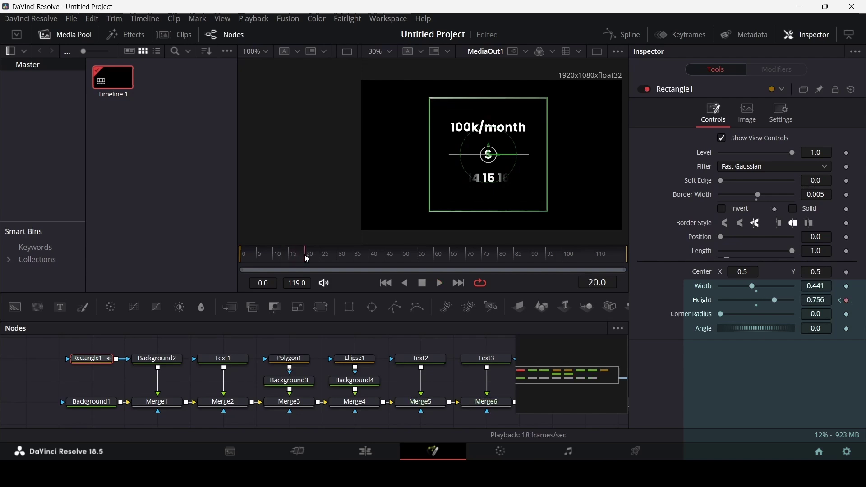
pyautogui.click(623, 34)
# Step: Smooth Rectangle1's Height keyframes in the Spline editor so the rise eases into frame 20
pyautogui.click(363, 373)
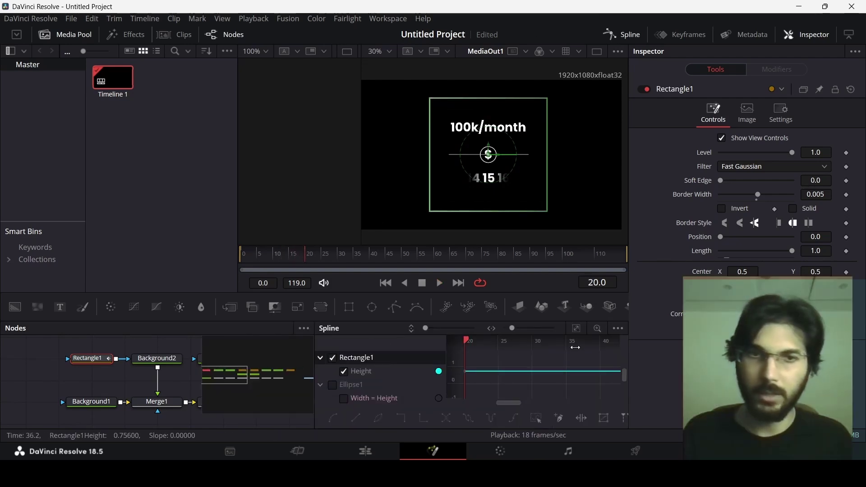
pyautogui.click(577, 332)
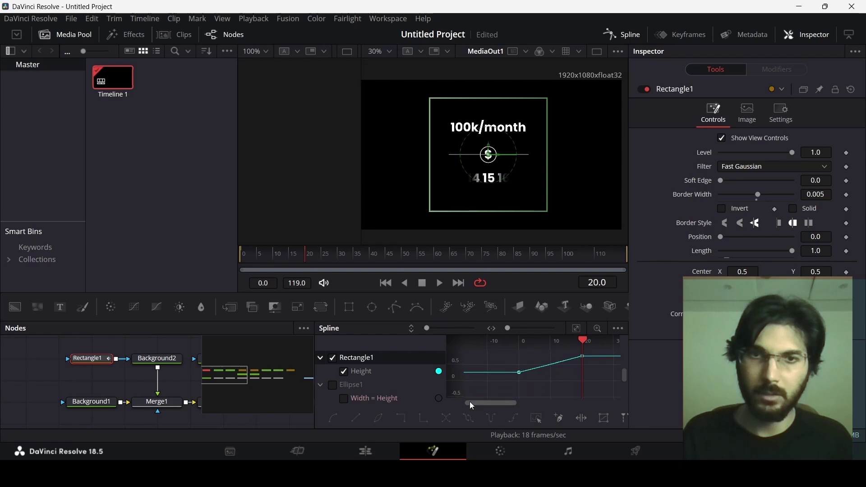
pyautogui.moveTo(618, 349); pyautogui.dragTo(618, 350)
pyautogui.press('s')
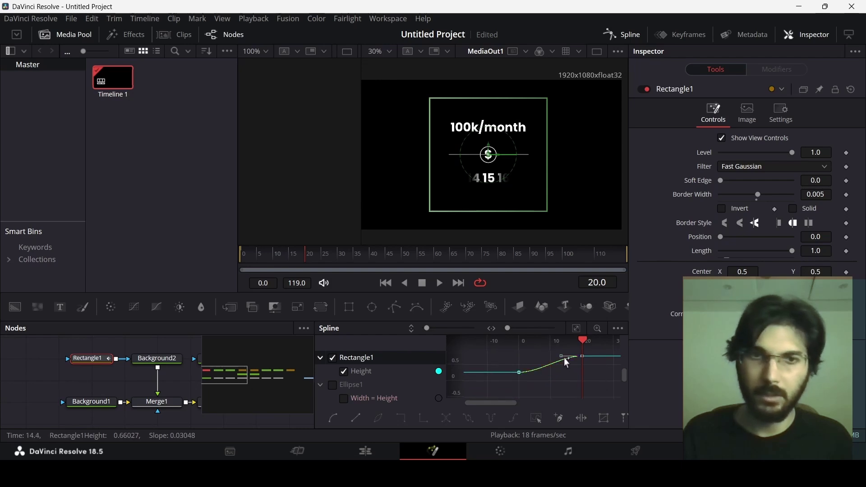
pyautogui.moveTo(551, 360); pyautogui.dragTo(542, 361)
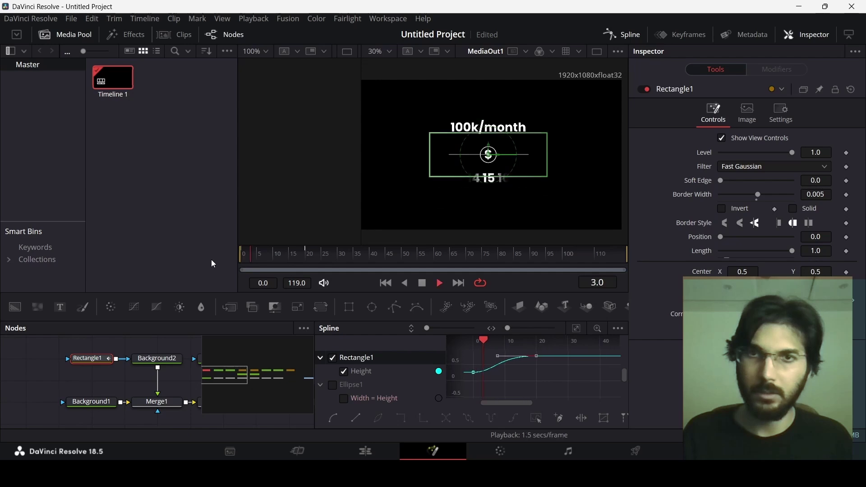
pyautogui.press('space')
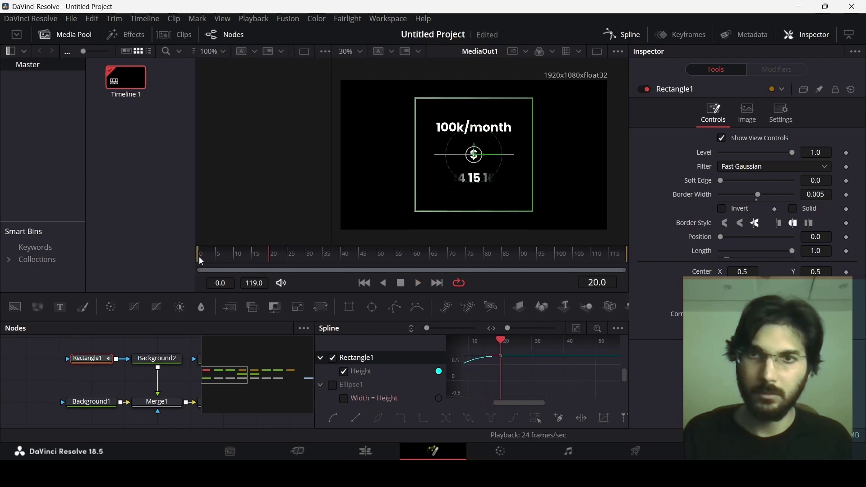
pyautogui.moveTo(195, 226); pyautogui.dragTo(237, 227)
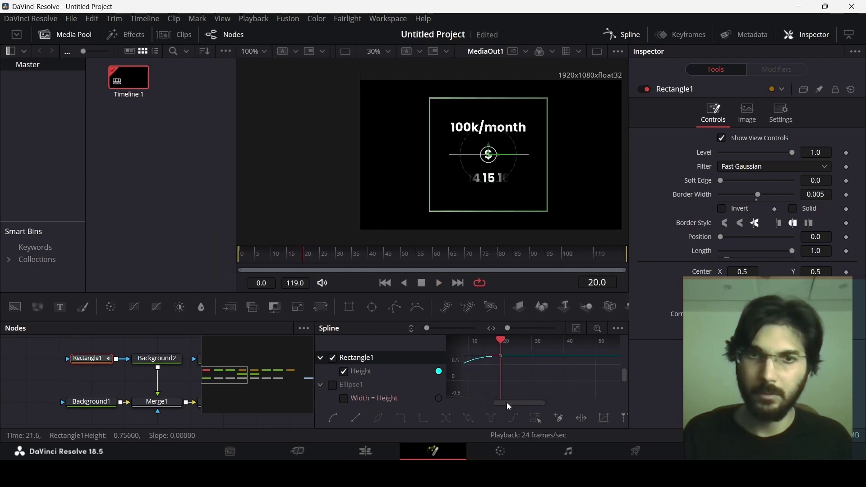
pyautogui.moveTo(510, 408); pyautogui.dragTo(492, 397)
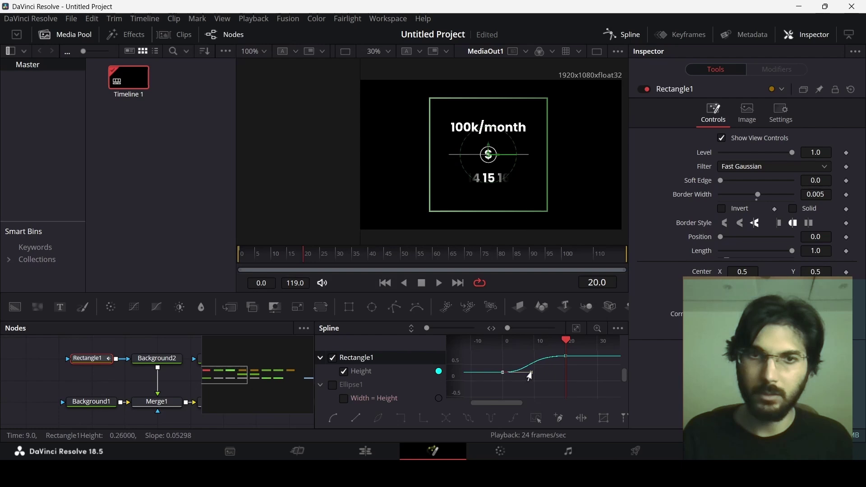
pyautogui.press('space')
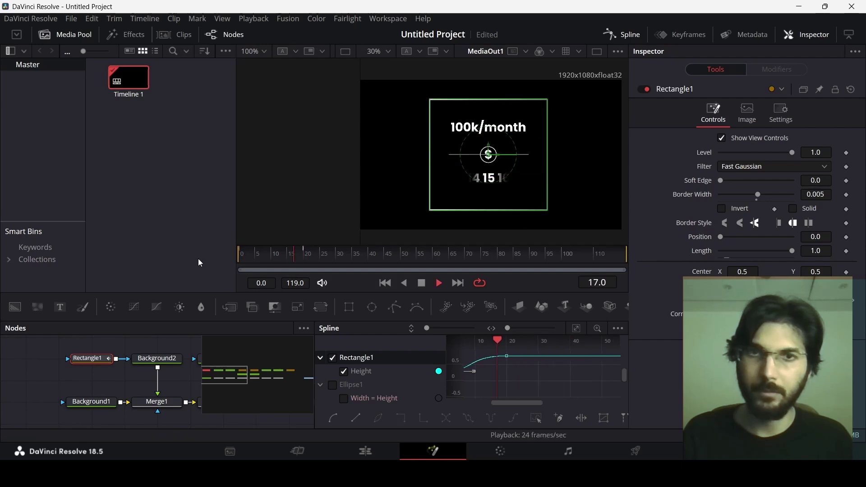
pyautogui.press('space')
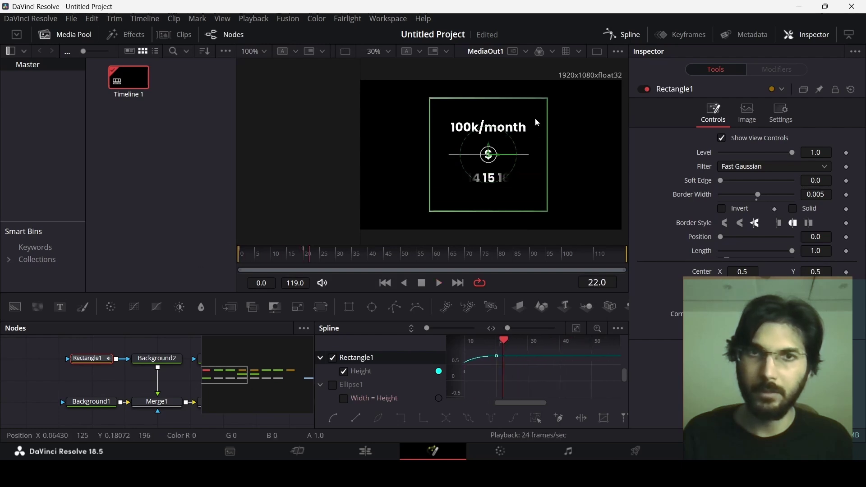
pyautogui.click(610, 39)
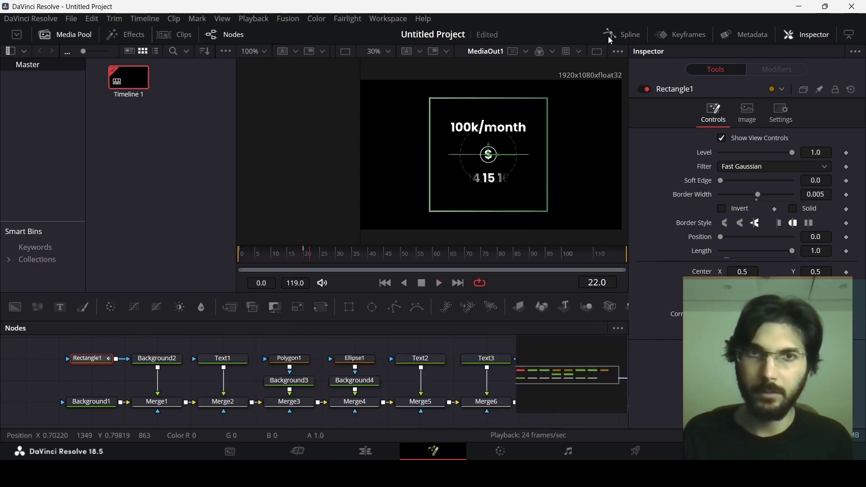
# Step: Enable Rectangle1's motion blur with a 360 shutter angle and check the blur at frame 5
pyautogui.press('1')
pyautogui.click(83, 367)
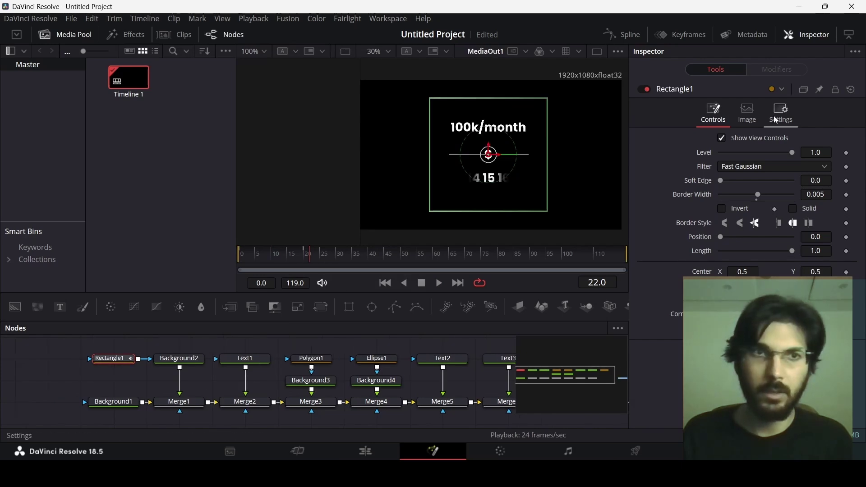
pyautogui.click(776, 118)
pyautogui.click(731, 151)
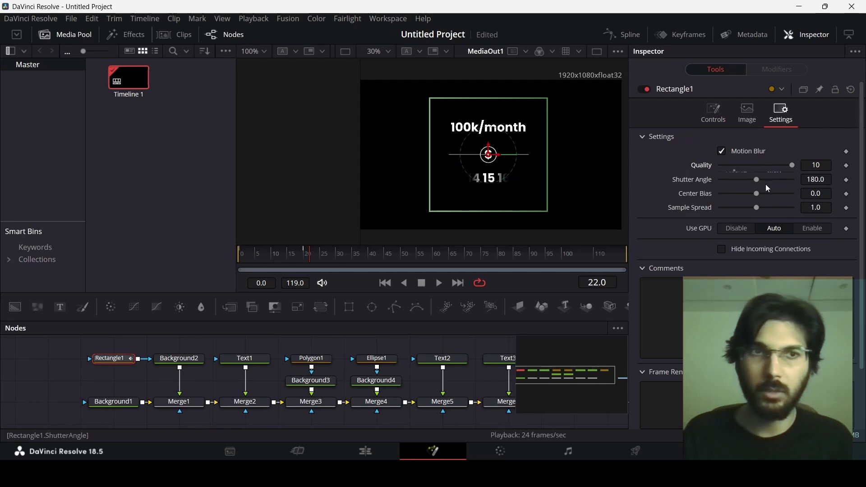
pyautogui.moveTo(757, 181); pyautogui.dragTo(815, 184)
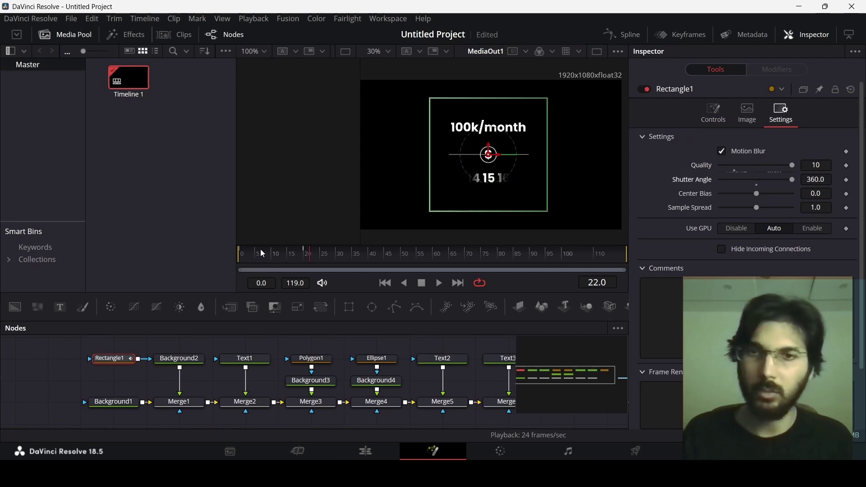
pyautogui.press('space')
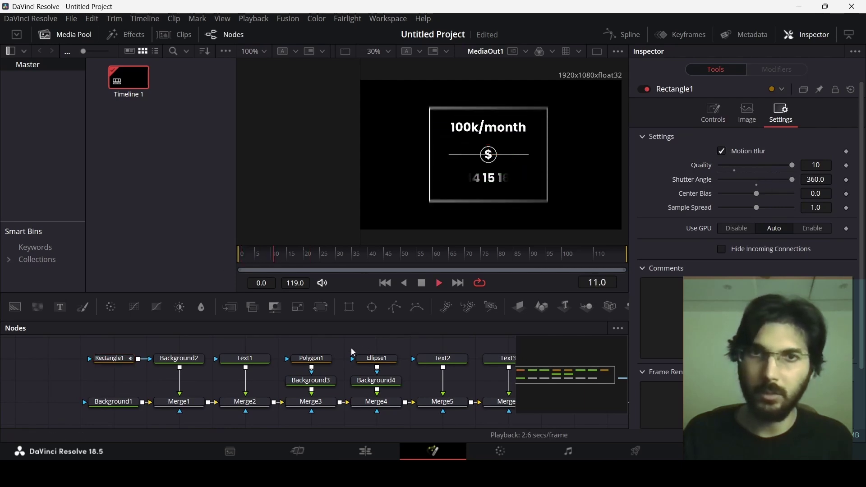
pyautogui.press('space')
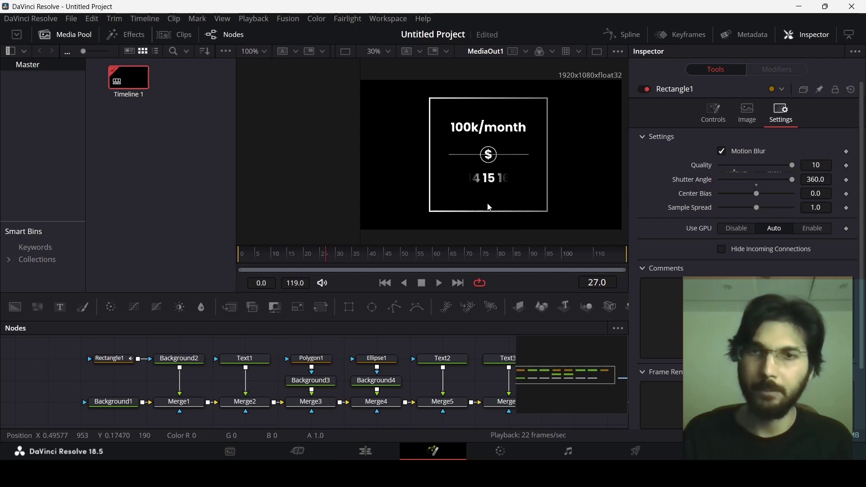
pyautogui.moveTo(290, 258); pyautogui.dragTo(270, 259)
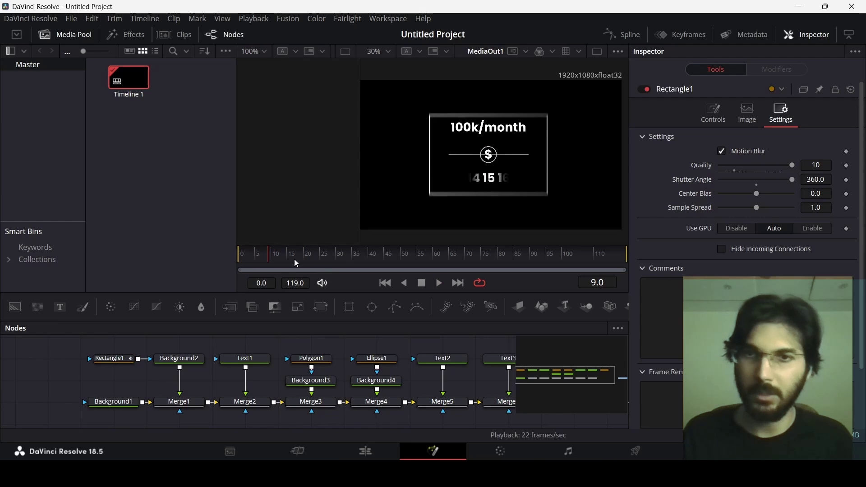
pyautogui.moveTo(263, 260); pyautogui.dragTo(257, 260)
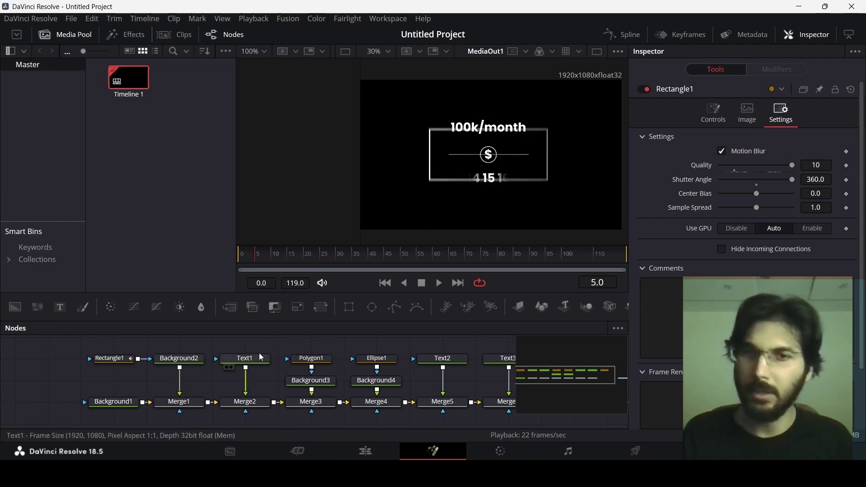
# Step: Add Rectangle3 as Text1's mask and lower it to Center Y 0.387 at frame 3
pyautogui.moveTo(349, 308); pyautogui.dragTo(248, 394)
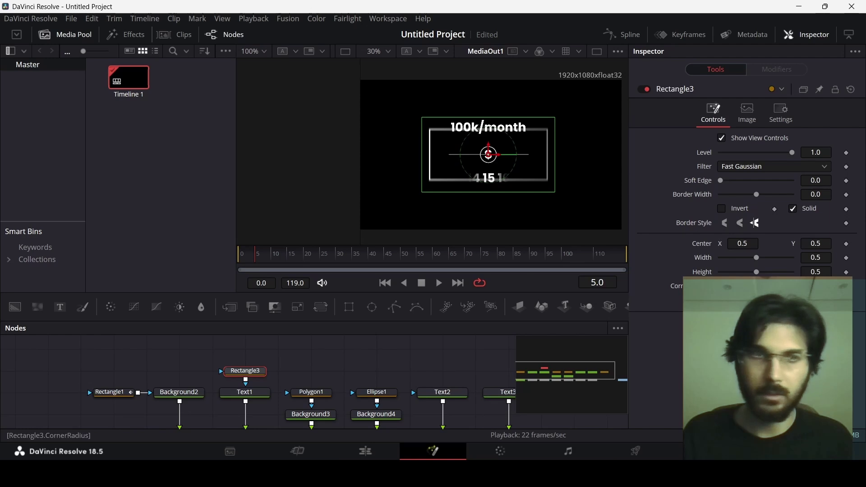
pyautogui.moveTo(259, 260); pyautogui.dragTo(247, 258)
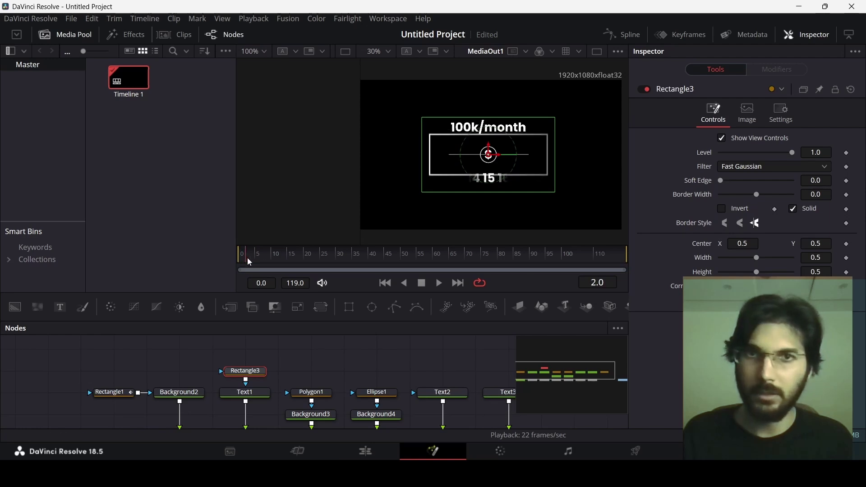
pyautogui.hotkey('ctrl', 'z')
pyautogui.hotkey('ctrl', 'shift', 'z')
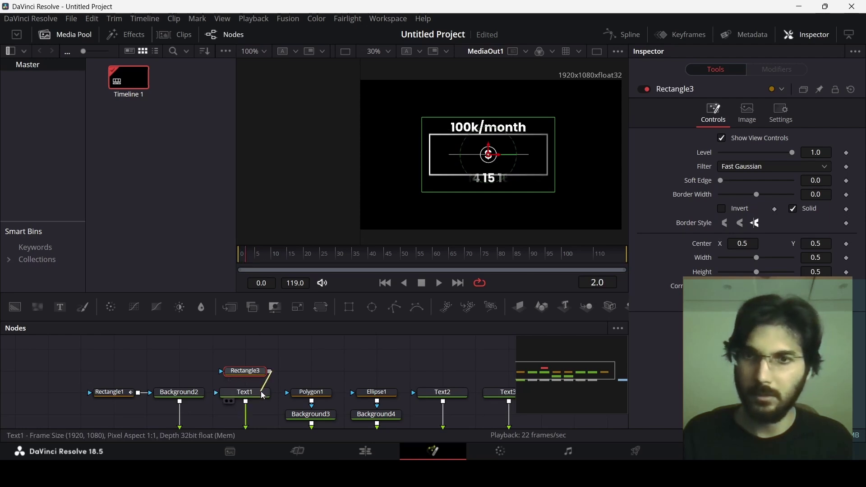
pyautogui.moveTo(280, 255); pyautogui.dragTo(250, 265)
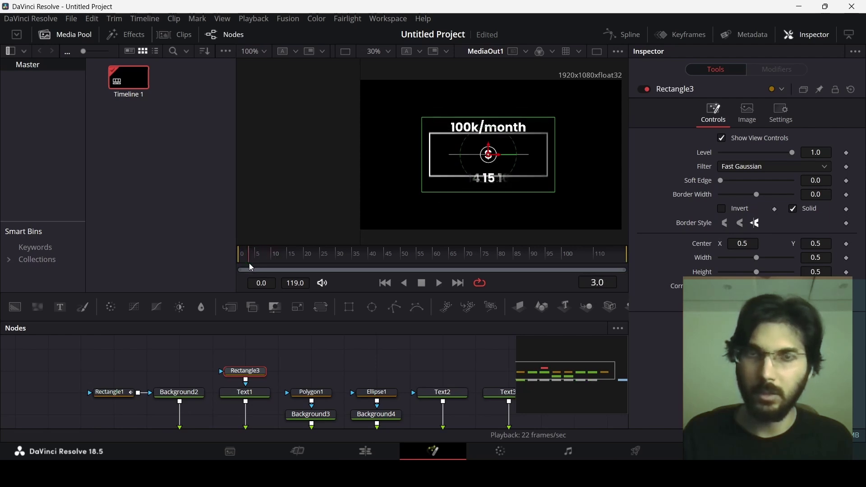
pyautogui.moveTo(490, 154)
pyautogui.mouseDown()
pyautogui.moveTo(489, 88)
pyautogui.moveTo(489, 168)
pyautogui.mouseUp()
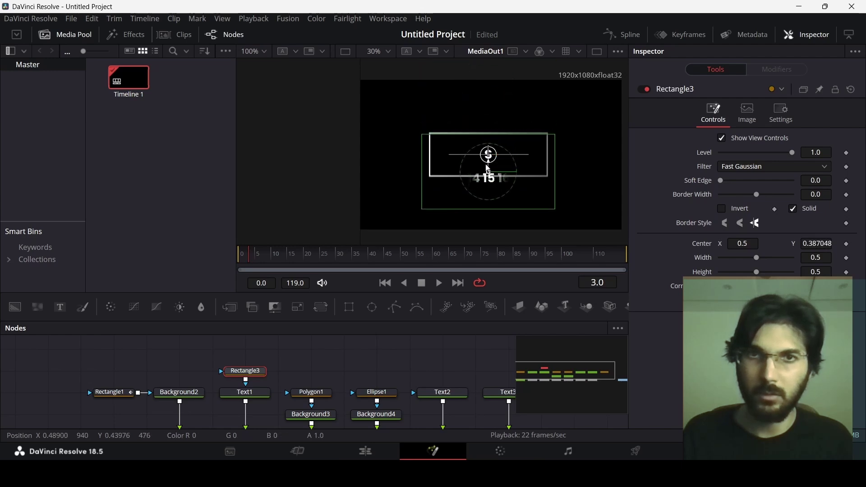
# Step: Keyframe Rectangle3's Center Y at frame 0 and raise it to 0.547 at frame 10
pyautogui.click(847, 244)
pyautogui.click(250, 258)
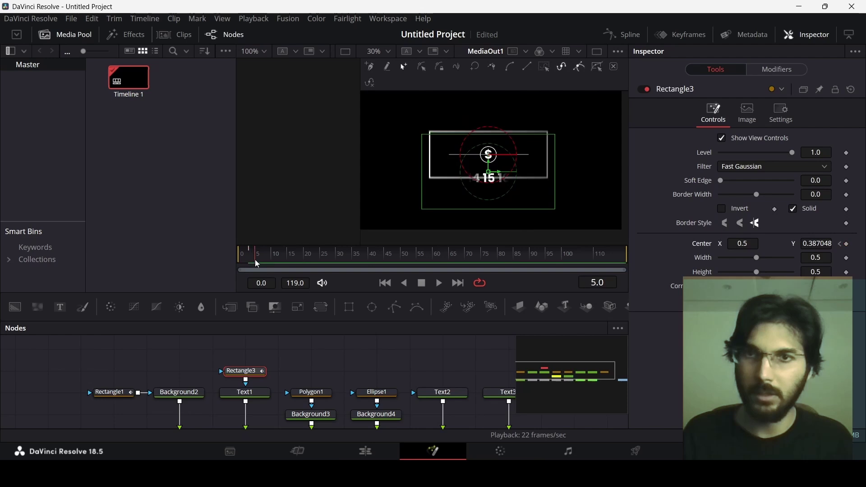
pyautogui.moveTo(255, 261); pyautogui.dragTo(272, 261)
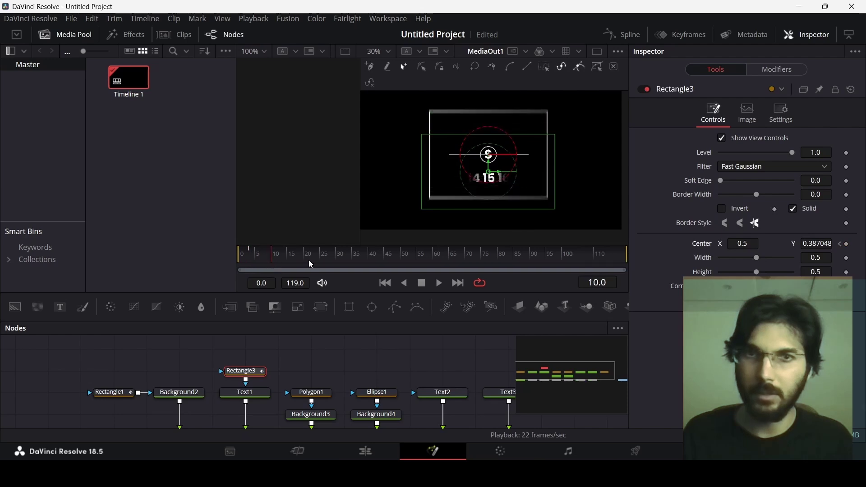
pyautogui.moveTo(489, 158); pyautogui.dragTo(488, 155)
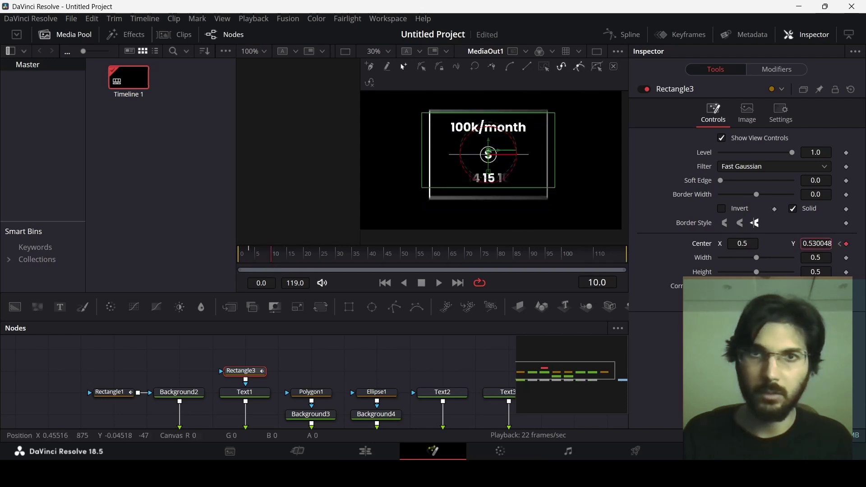
pyautogui.moveTo(307, 271); pyautogui.dragTo(211, 256)
pyautogui.press('space')
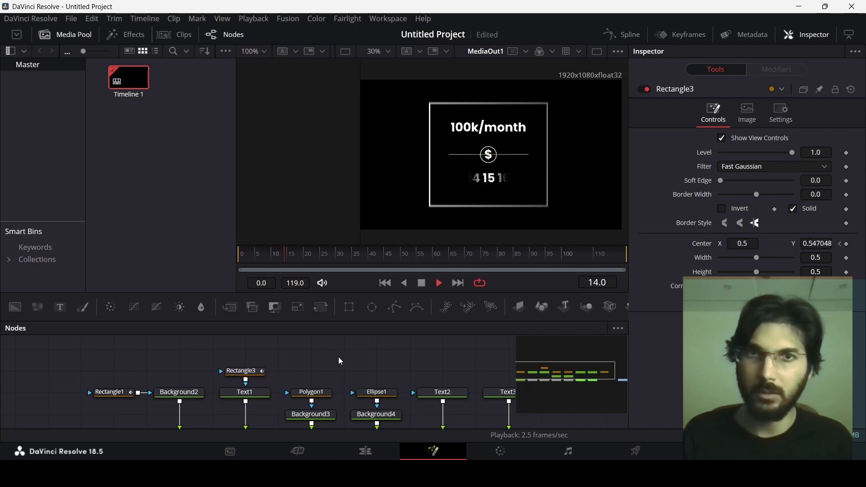
pyautogui.moveTo(273, 258); pyautogui.dragTo(261, 258)
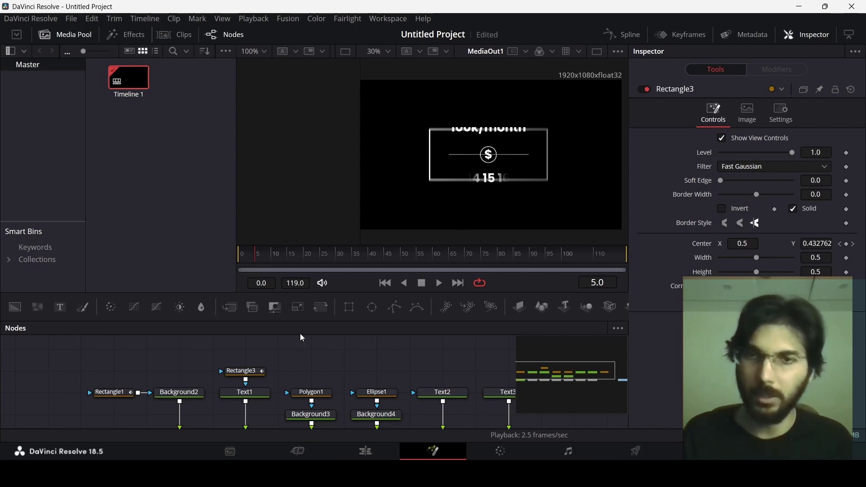
# Step: Lower Rectangle3 at frame 5 to ease the slide, then replay it
pyautogui.click(254, 370)
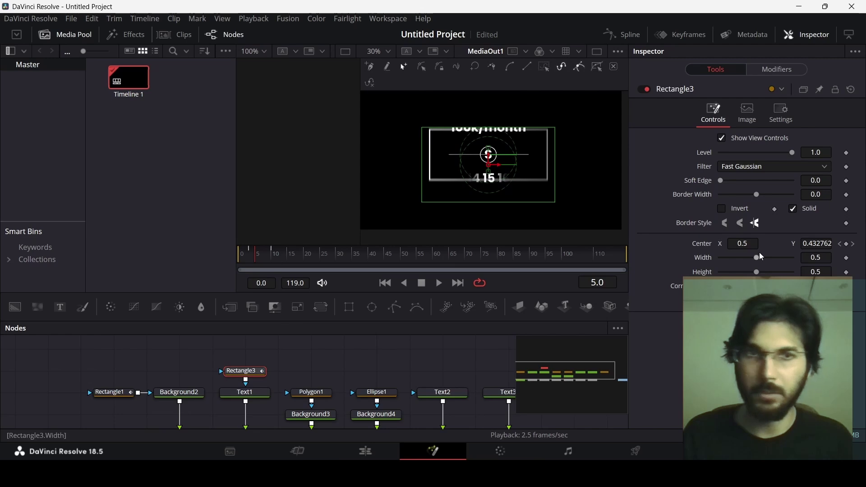
pyautogui.moveTo(821, 243); pyautogui.dragTo(338, 286)
pyautogui.click(250, 256)
pyautogui.press('space')
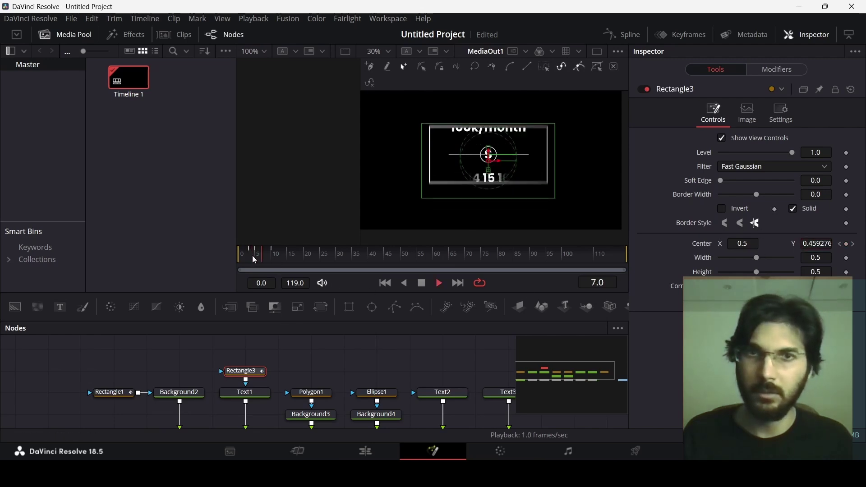
pyautogui.click(313, 351)
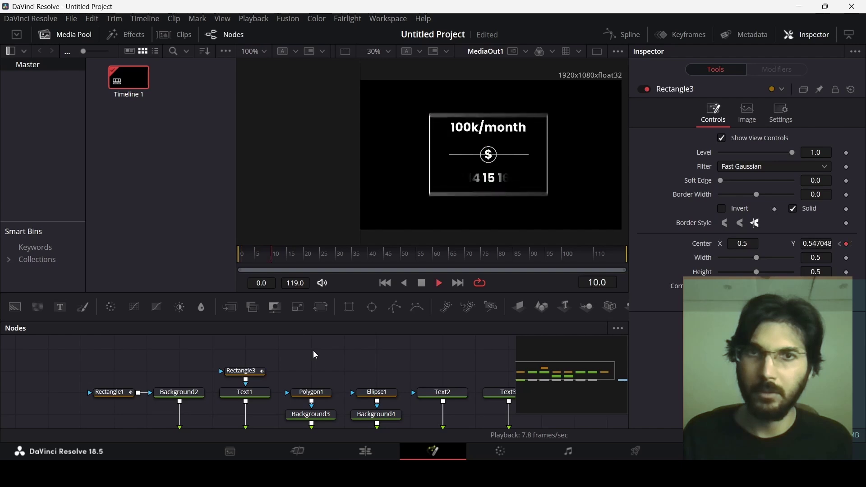
pyautogui.click(258, 256)
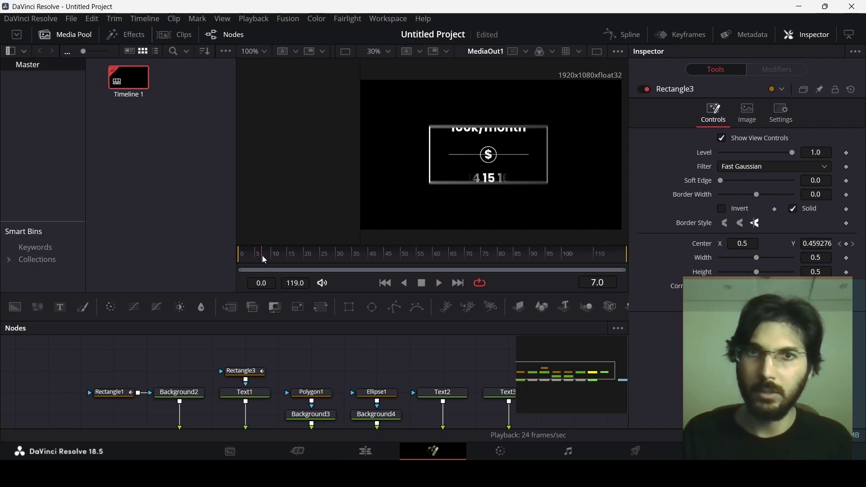
pyautogui.moveTo(262, 256); pyautogui.dragTo(261, 256)
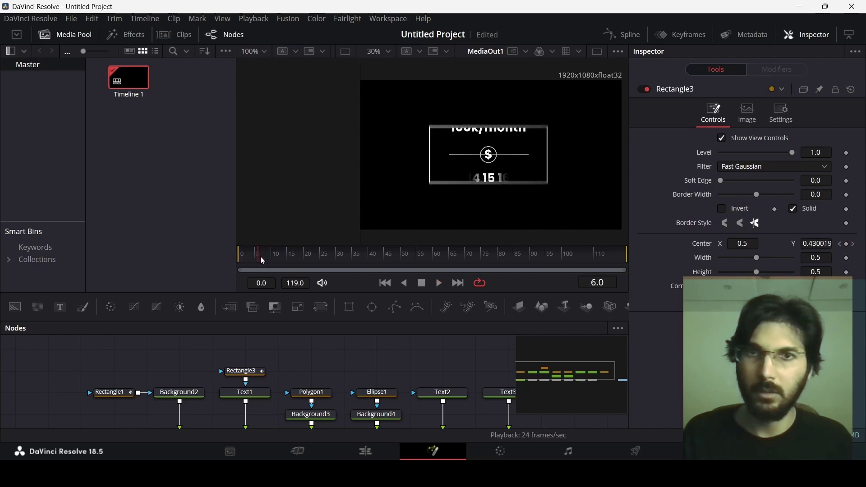
# Step: Lower Rectangle3 slightly at frame 7 and play back the slide
pyautogui.click(243, 372)
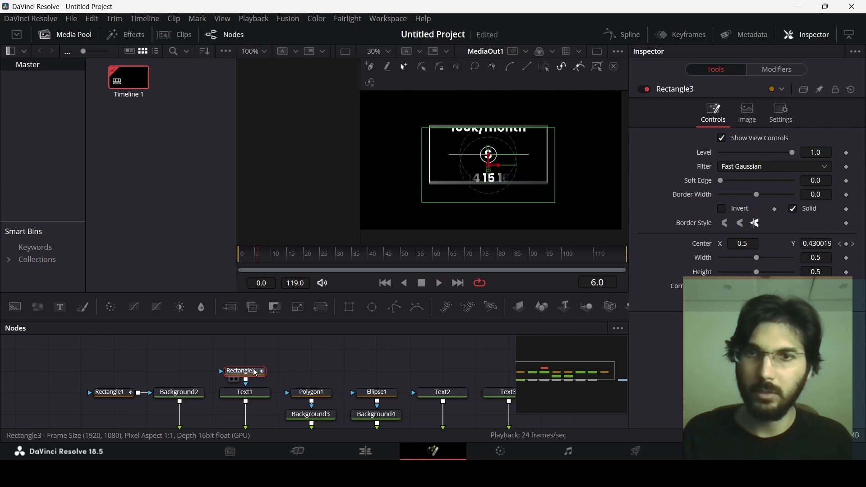
pyautogui.click(265, 255)
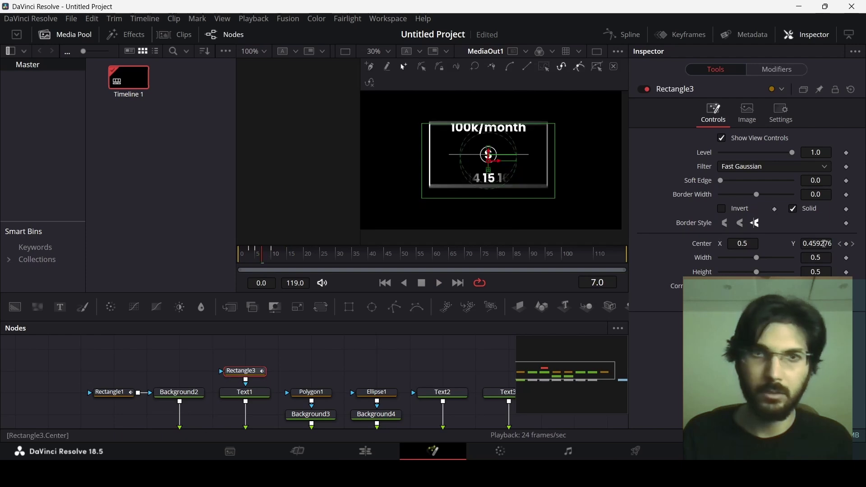
pyautogui.moveTo(824, 244); pyautogui.dragTo(815, 244)
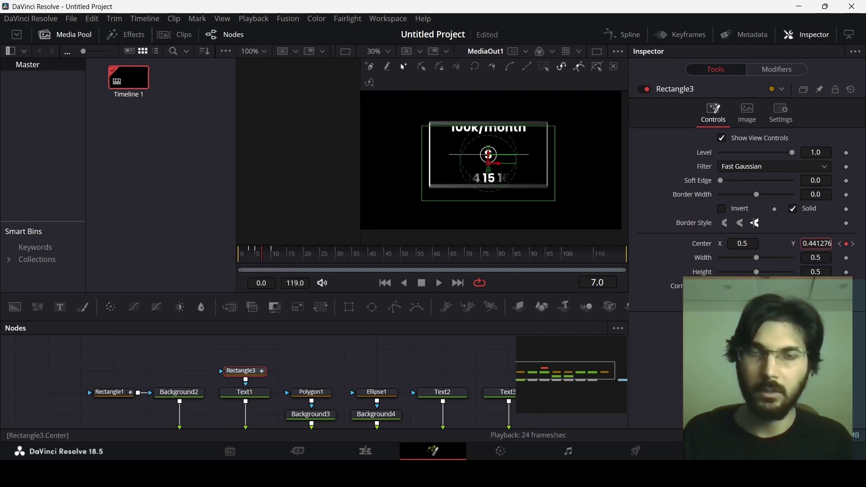
pyautogui.click(243, 255)
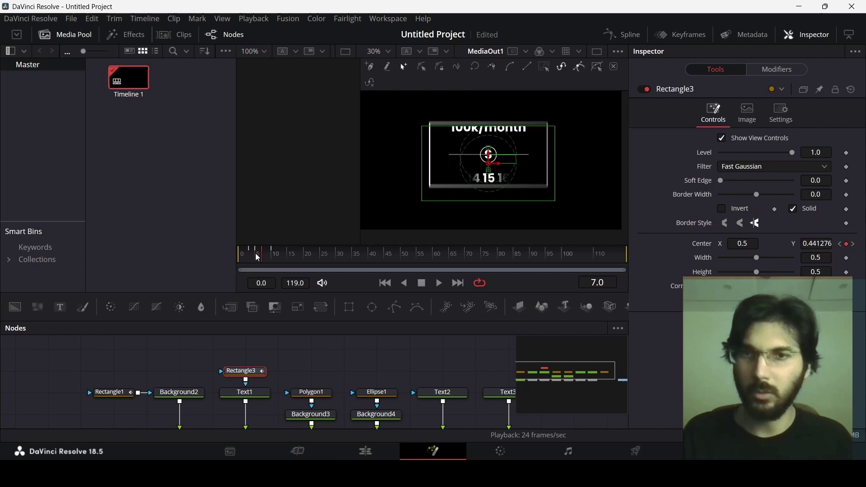
pyautogui.click(314, 355)
pyautogui.press('space')
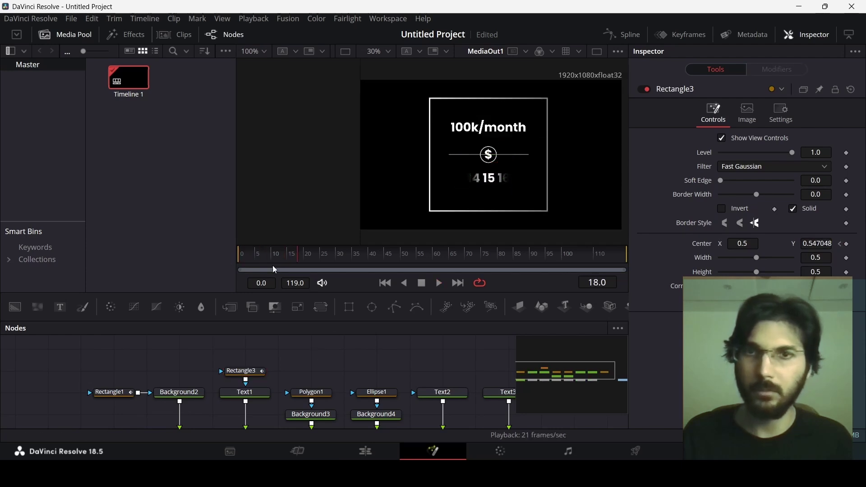
pyautogui.click(269, 256)
pyautogui.moveTo(270, 256)
pyautogui.mouseDown()
pyautogui.moveTo(256, 256)
pyautogui.moveTo(266, 257)
pyautogui.mouseUp()
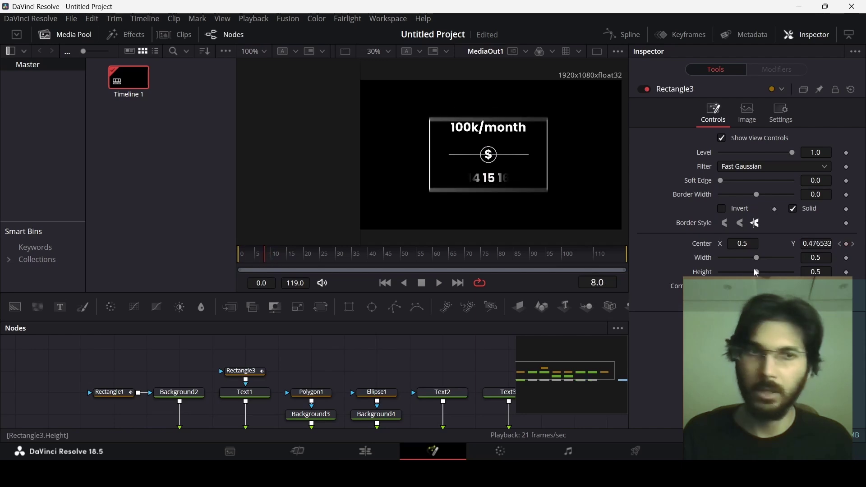
# Step: Retype and nudge down Rectangle3's Center Y at frame 8, then review the full slide-up
pyautogui.click(243, 371)
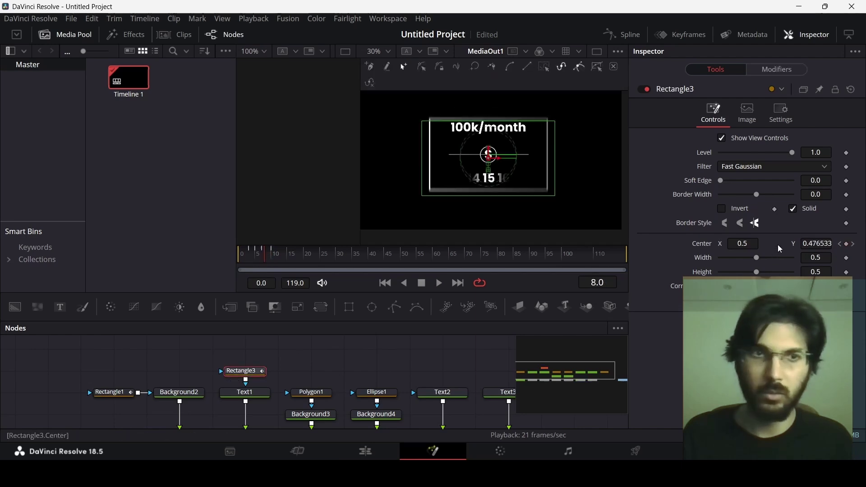
pyautogui.click(821, 244)
pyautogui.press('BackSpace')
pyautogui.write('0')
pyautogui.press('Return')
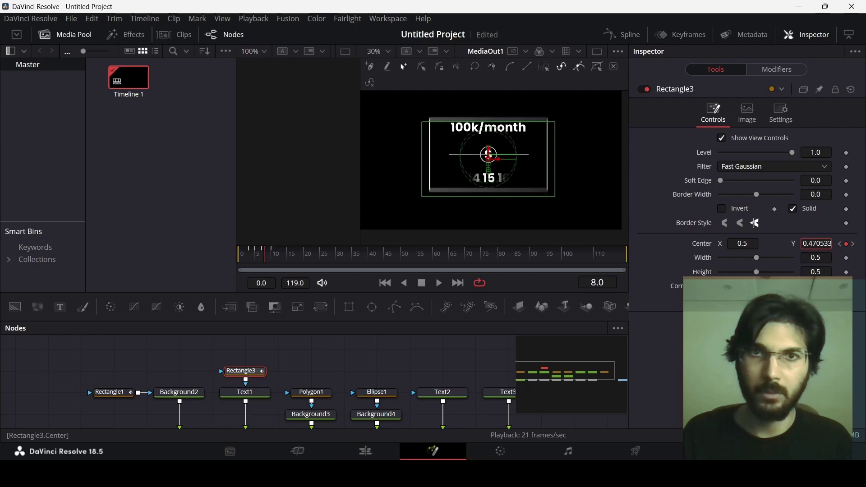
pyautogui.press('Down')
pyautogui.press('Down')
pyautogui.press('Down')
pyautogui.press('Down')
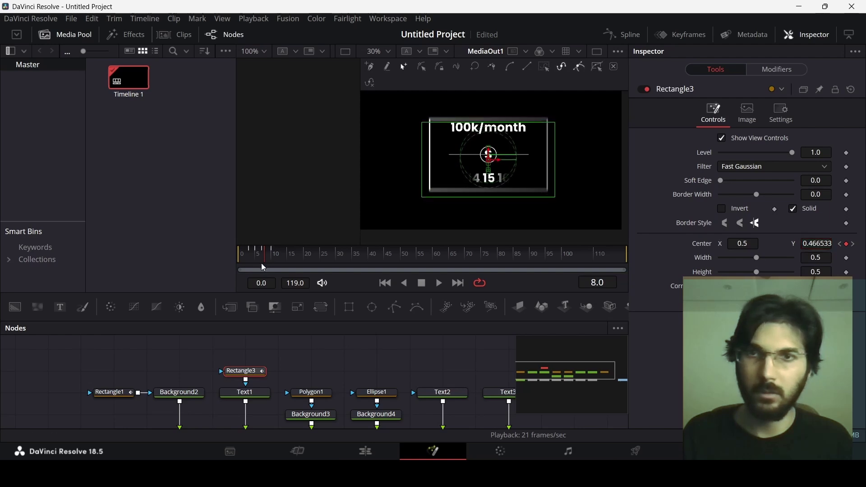
pyautogui.moveTo(264, 267); pyautogui.dragTo(299, 330)
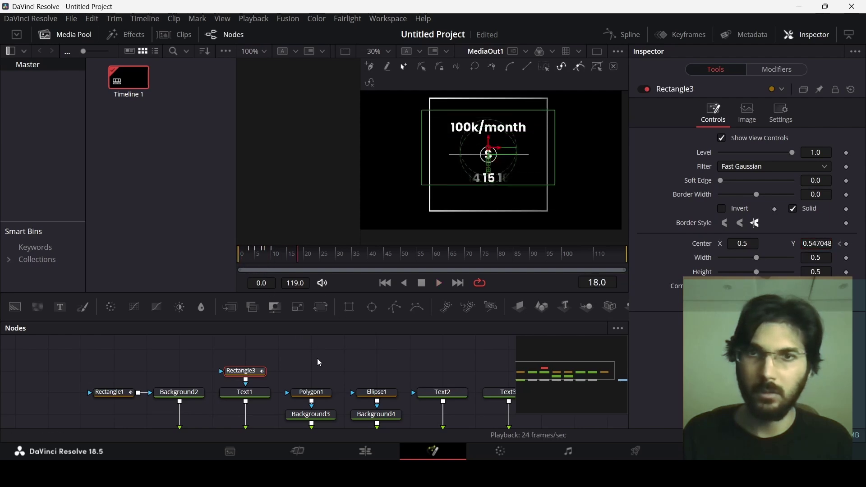
pyautogui.press('space')
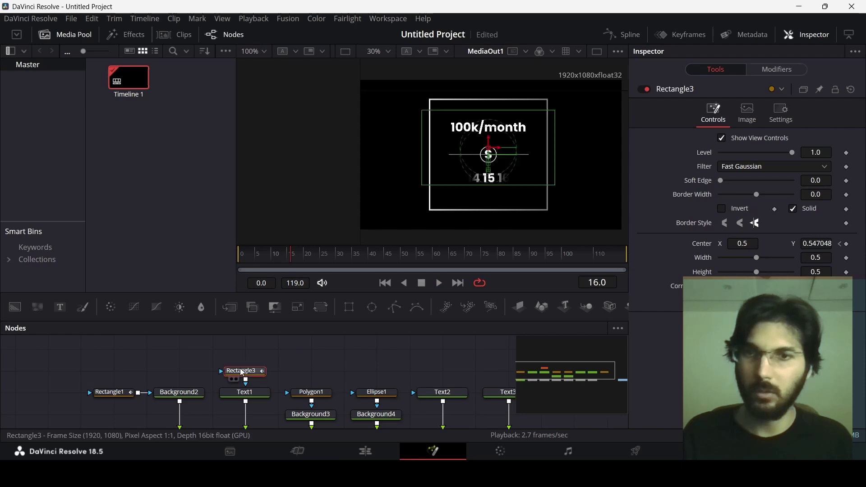
pyautogui.click(243, 373)
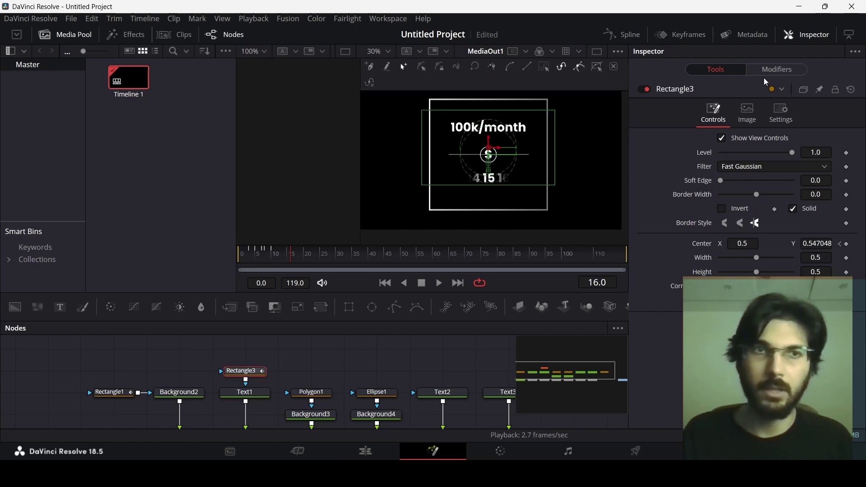
# Step: Turn on Rectangle3's motion blur at quality 10 with 360 shutter angle and play from frame 0
pyautogui.click(791, 119)
pyautogui.click(746, 148)
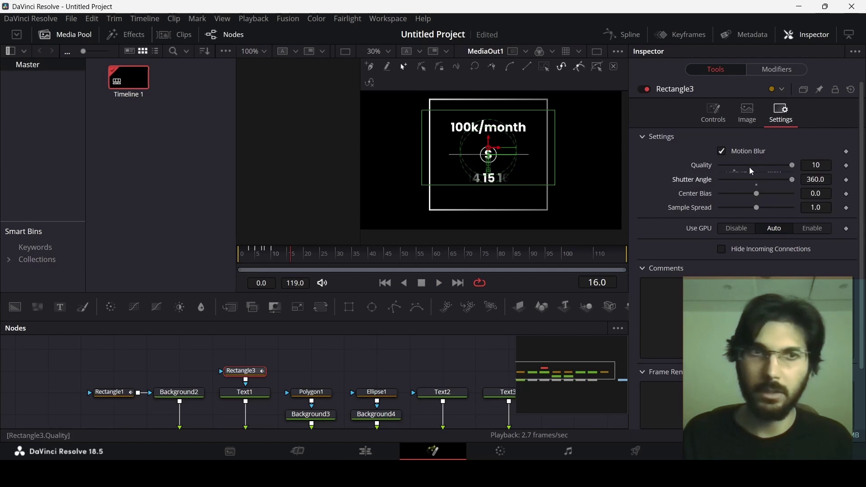
pyautogui.moveTo(262, 253); pyautogui.dragTo(242, 254)
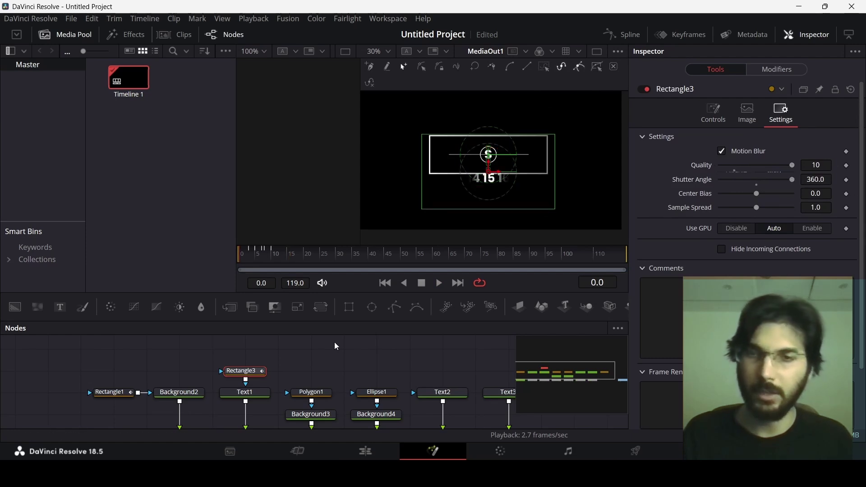
pyautogui.click(340, 356)
pyautogui.press('space')
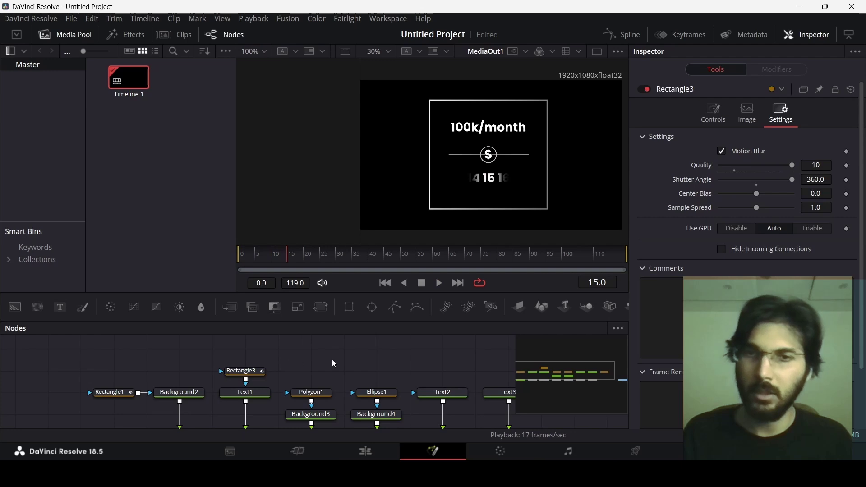
pyautogui.hscroll(3, 334, 364)
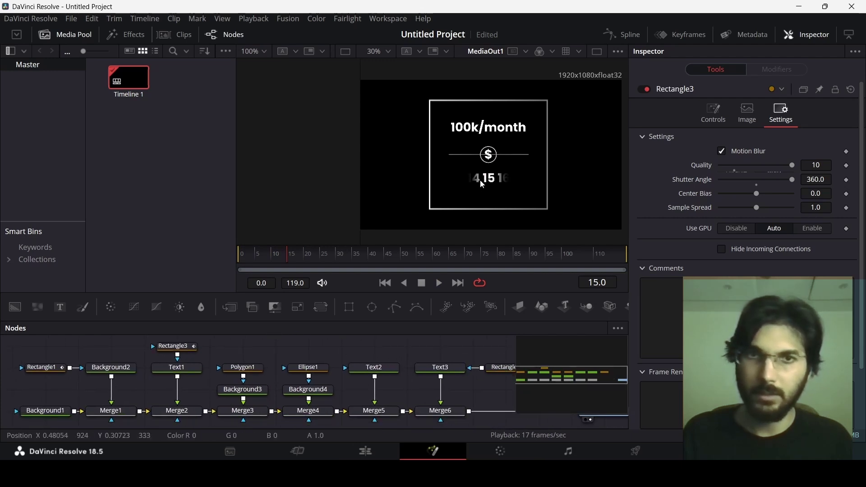
pyautogui.scroll(2, 487, 186)
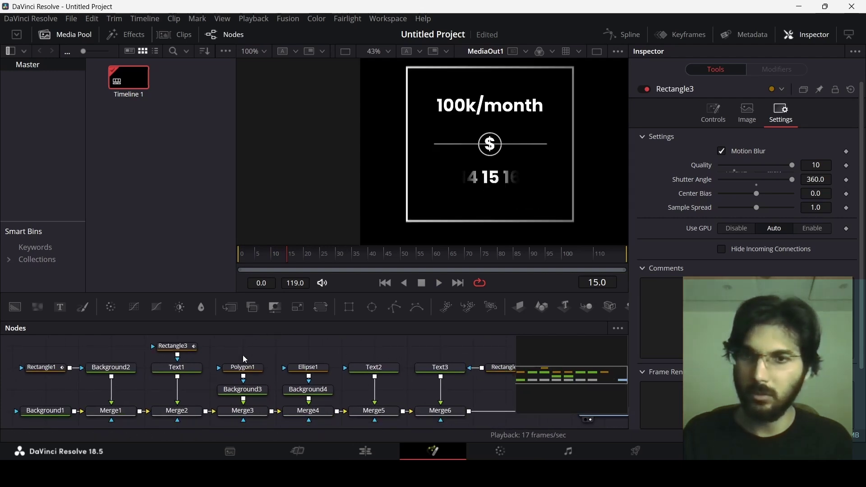
pyautogui.hscroll(3, 244, 359)
# Step: Keyframe Rectangle2's Center at frame 10 and raise it to the dollar sign (Y 0.5366) at frame 5
pyautogui.click(298, 375)
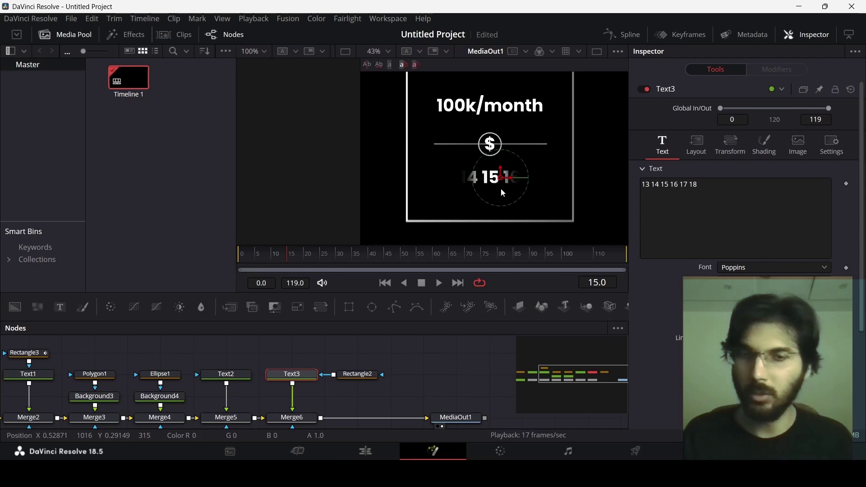
pyautogui.click(356, 376)
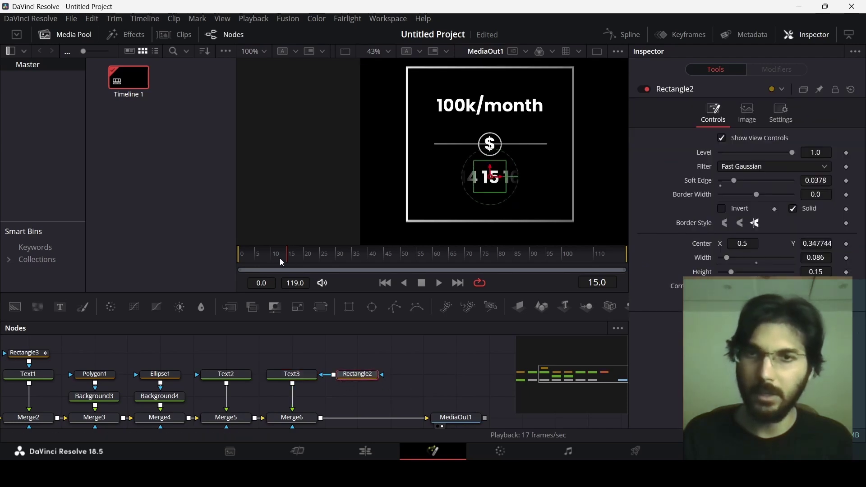
pyautogui.moveTo(282, 261)
pyautogui.mouseDown()
pyautogui.moveTo(247, 261)
pyautogui.moveTo(273, 256)
pyautogui.mouseUp()
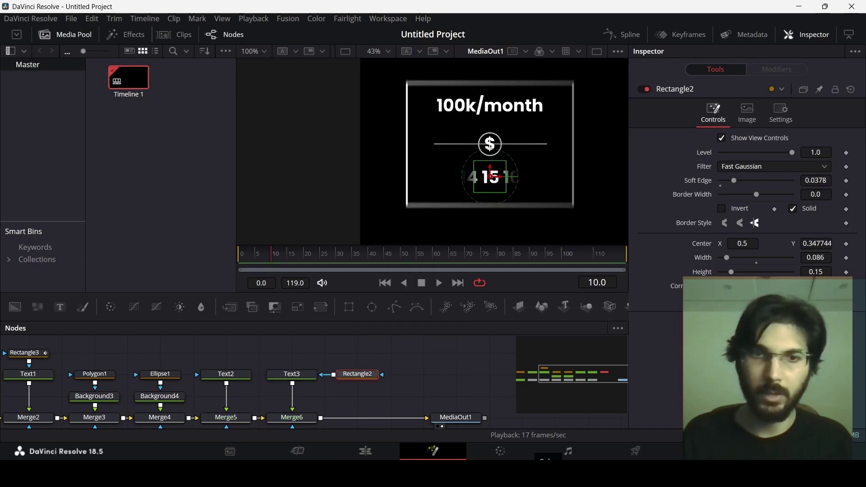
pyautogui.click(847, 244)
pyautogui.moveTo(261, 260)
pyautogui.mouseDown()
pyautogui.moveTo(247, 258)
pyautogui.moveTo(257, 259)
pyautogui.mouseUp()
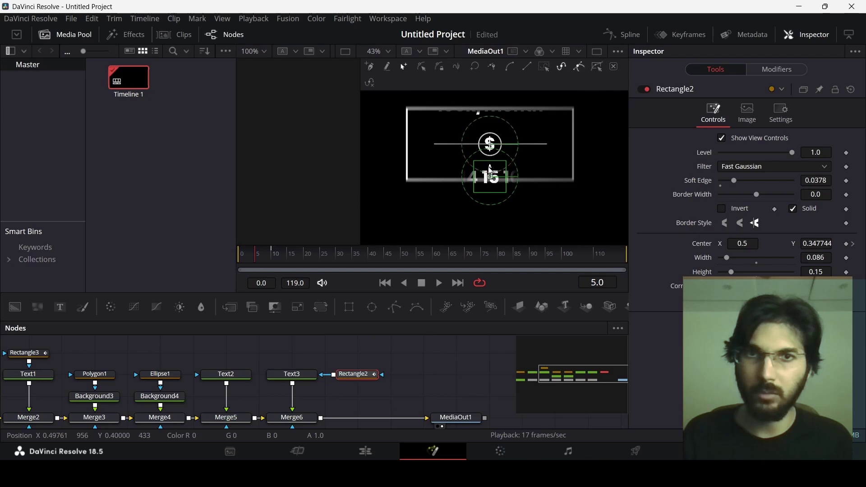
pyautogui.moveTo(491, 171); pyautogui.dragTo(494, 131)
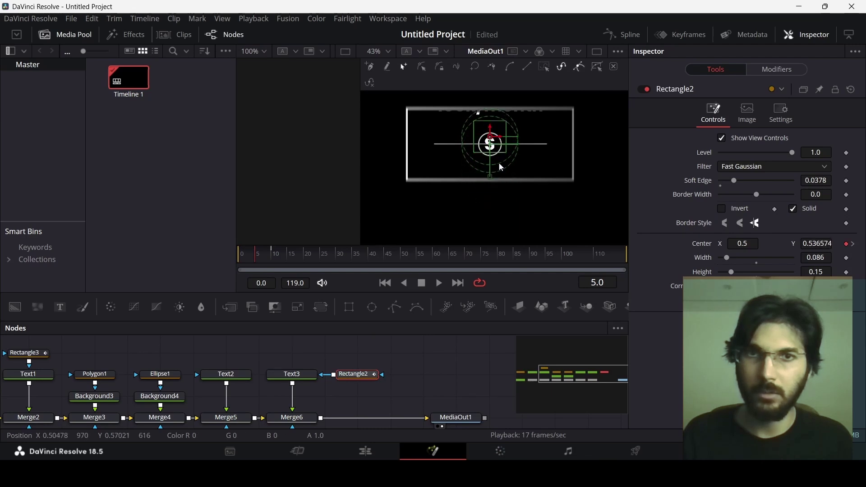
pyautogui.press('space')
pyautogui.press('Home')
pyautogui.click(408, 369)
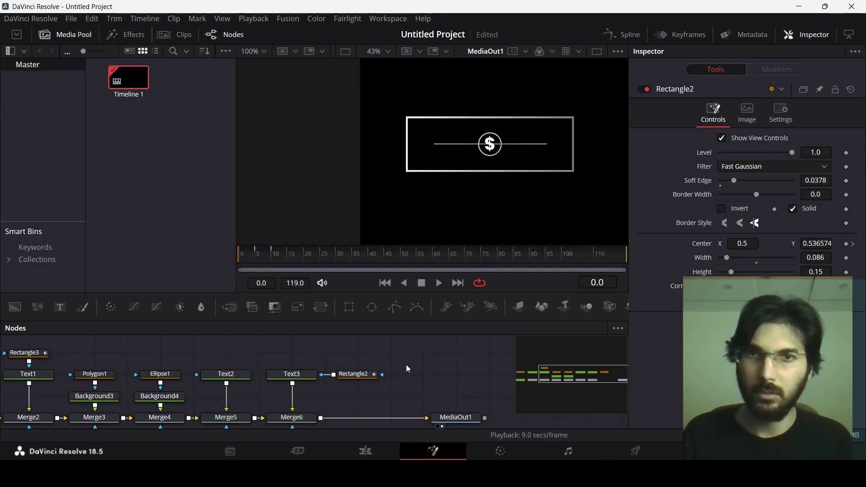
pyautogui.press('space')
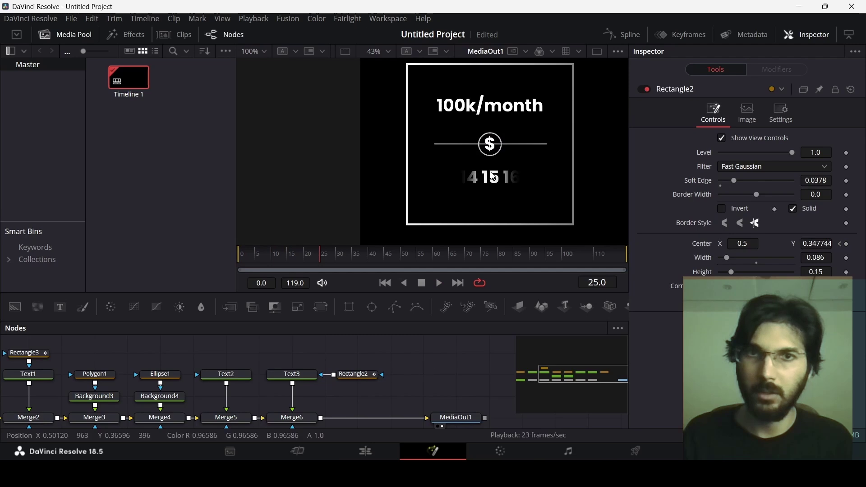
# Step: Enable motion blur on Rectangle2 and review the number reveal from frame 3
pyautogui.click(364, 374)
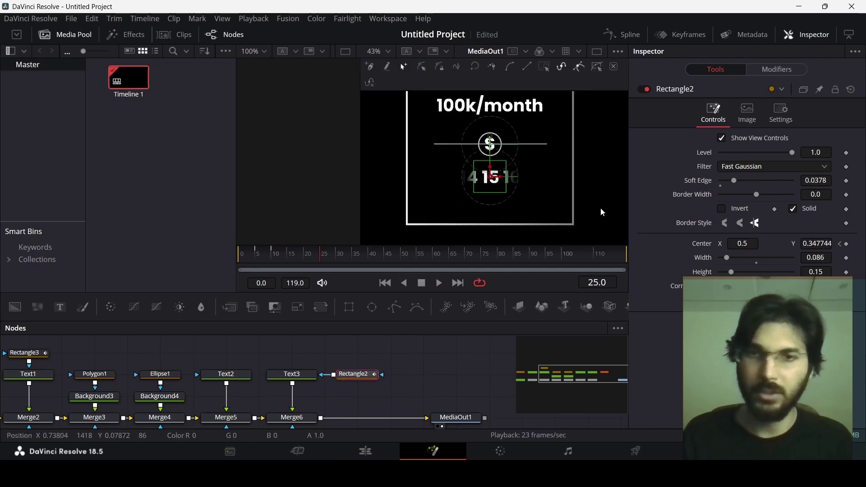
pyautogui.click(782, 112)
pyautogui.click(745, 154)
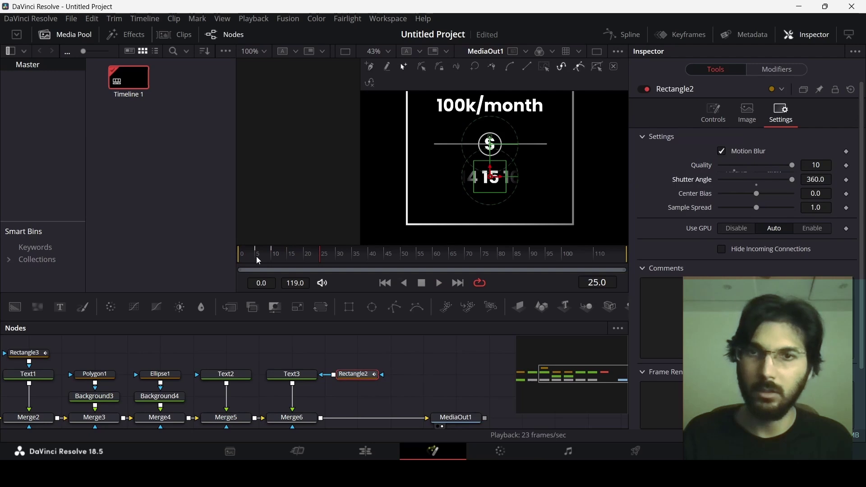
pyautogui.press('space')
pyautogui.click(426, 360)
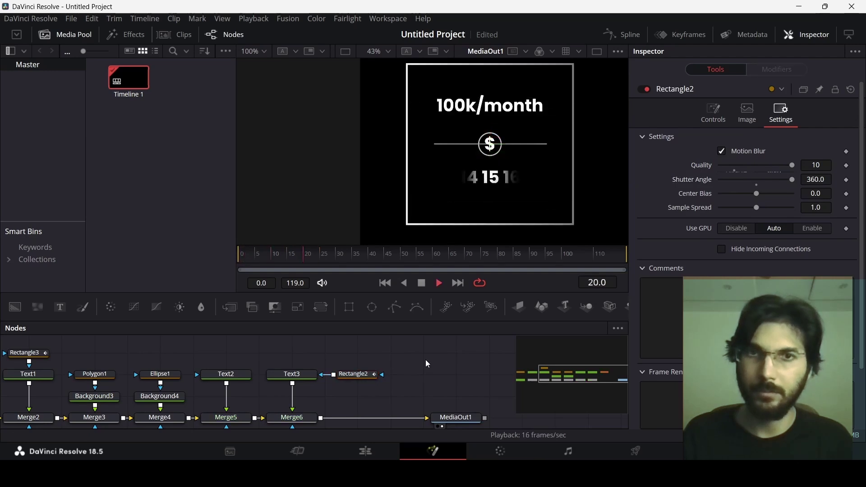
pyautogui.press('space')
pyautogui.scroll(-2, 485, 152)
pyautogui.click(252, 256)
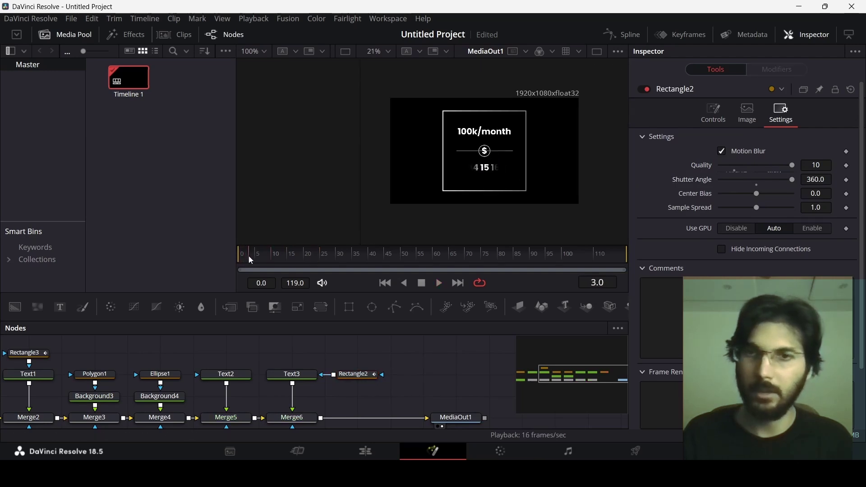
pyautogui.press('space')
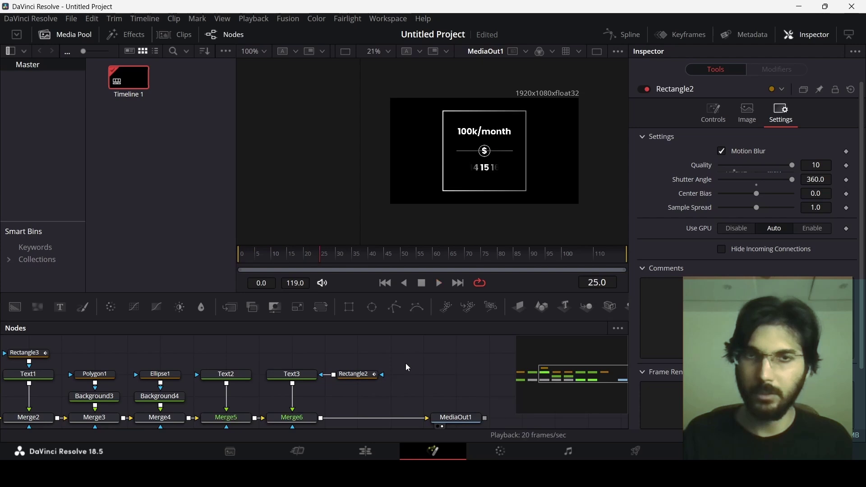
pyautogui.moveTo(347, 351); pyautogui.dragTo(422, 345)
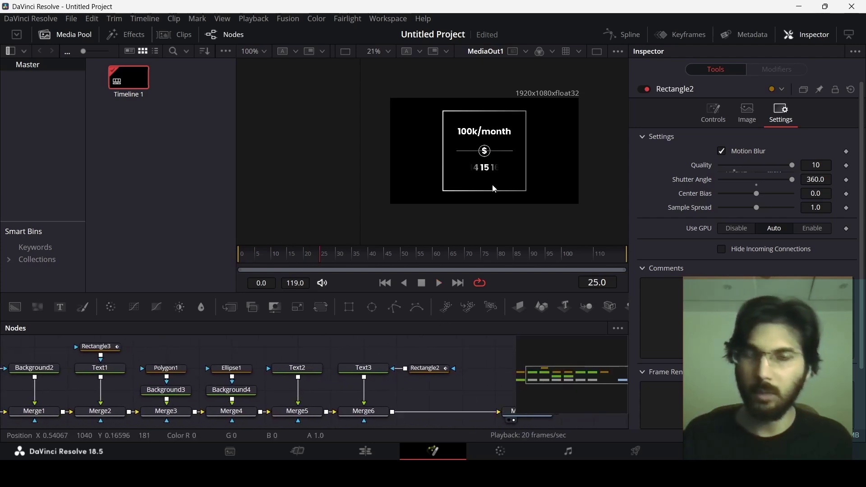
pyautogui.scroll(3, 495, 189)
# Step: Keyframe Text3's Center at frames 20 and 40, shifting X to 0.421 at 40 so 17 is centred
pyautogui.click(367, 368)
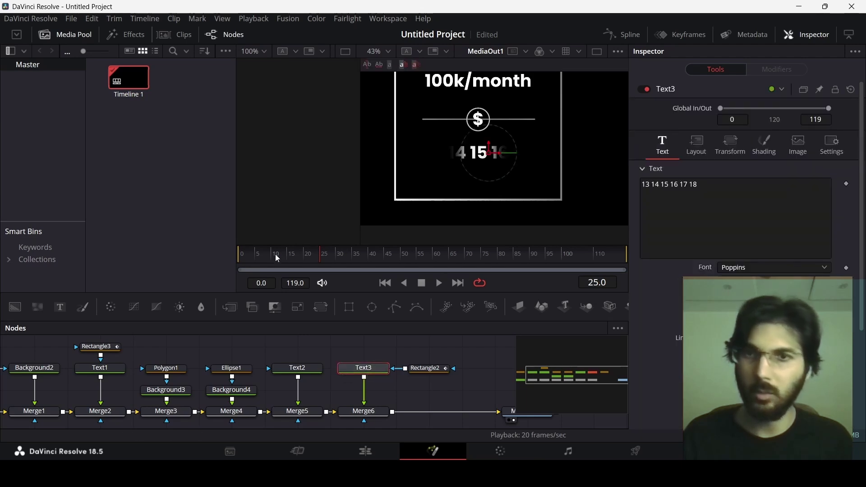
pyautogui.moveTo(278, 258); pyautogui.dragTo(304, 266)
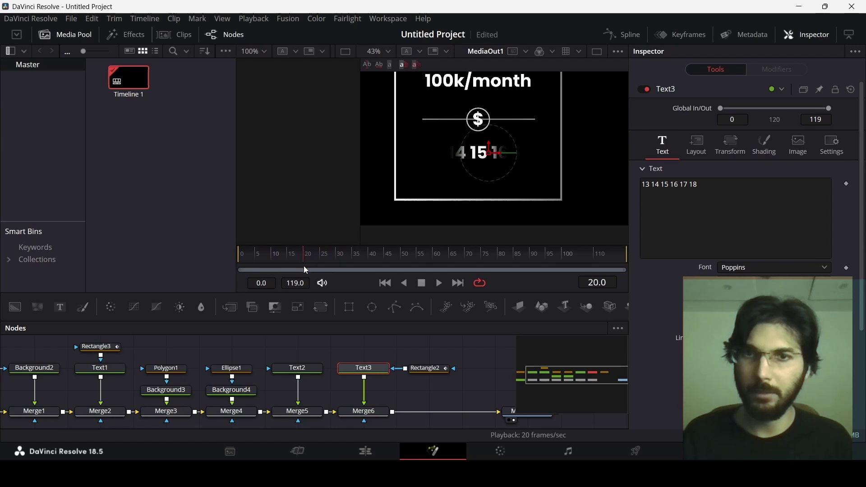
pyautogui.click(701, 152)
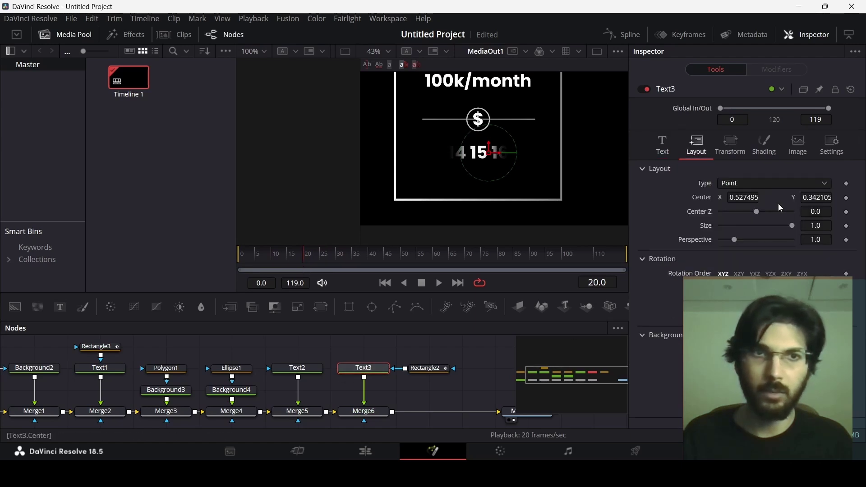
pyautogui.click(849, 198)
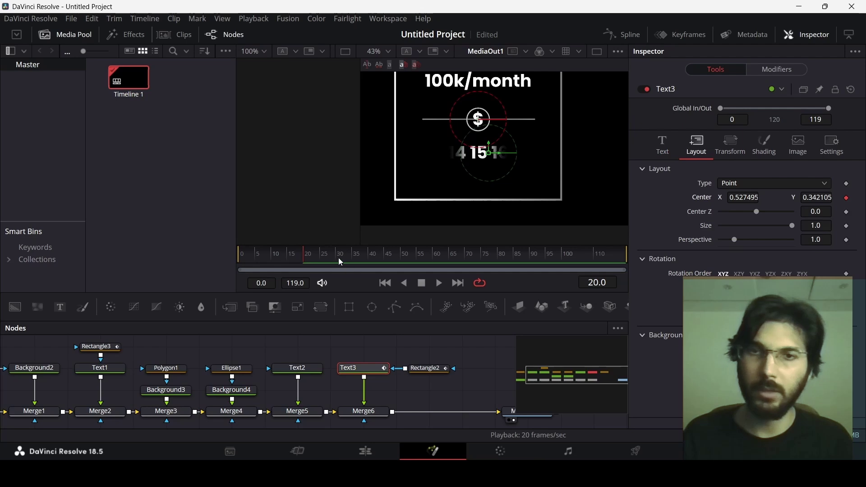
pyautogui.click(359, 259)
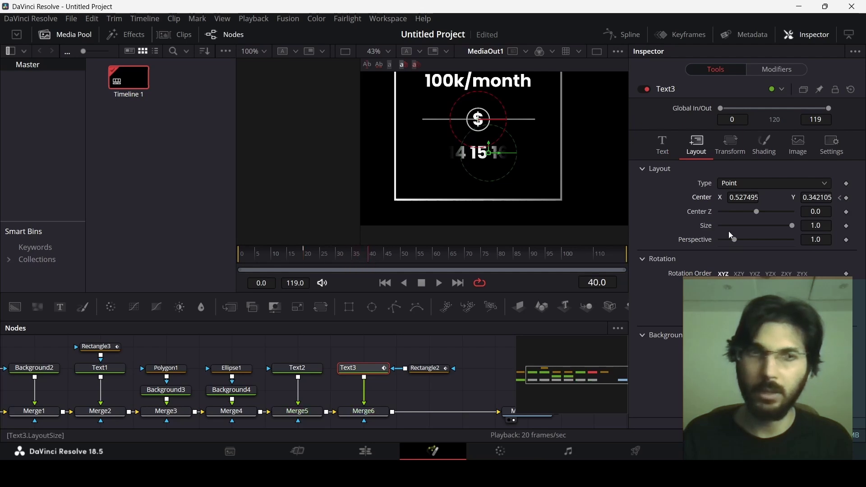
pyautogui.click(848, 198)
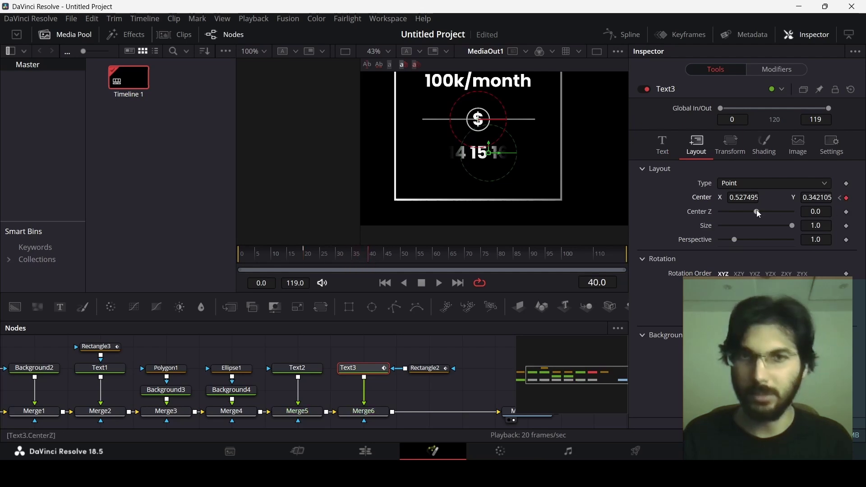
pyautogui.moveTo(500, 153); pyautogui.dragTo(458, 156)
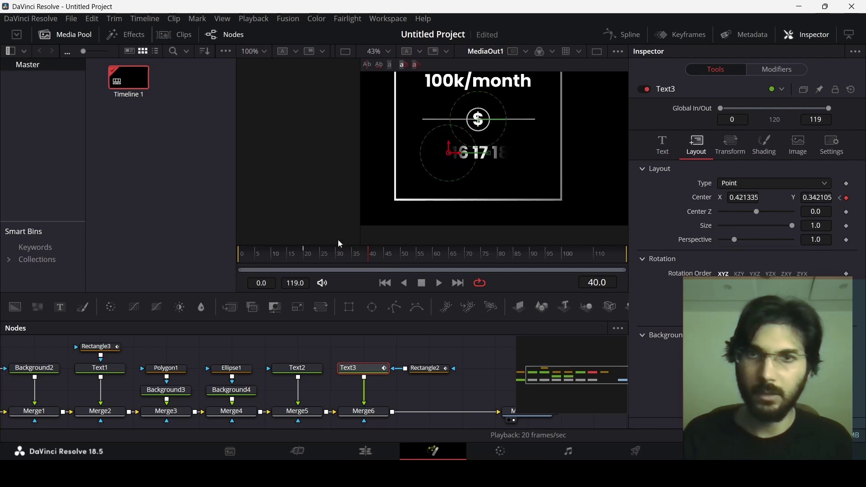
# Step: Shift Text3 to X 0.581 at frame 20 so 14 is centred, then play the scroll
pyautogui.click(302, 259)
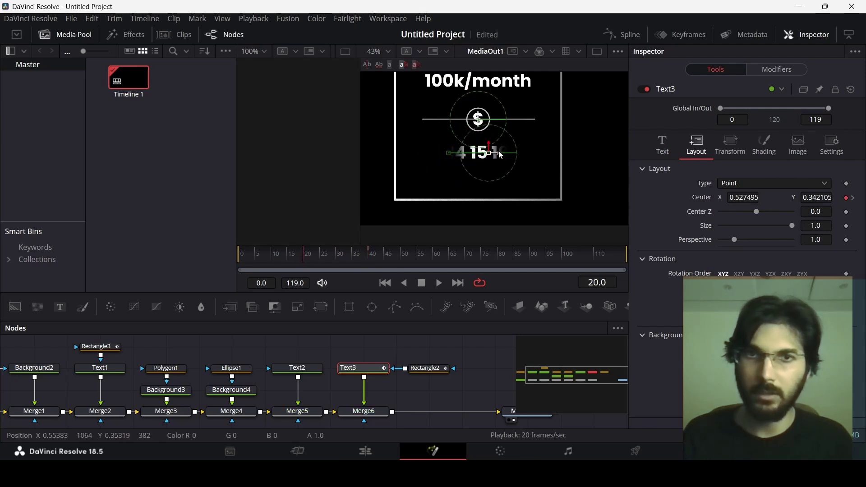
pyautogui.moveTo(501, 154); pyautogui.dragTo(522, 154)
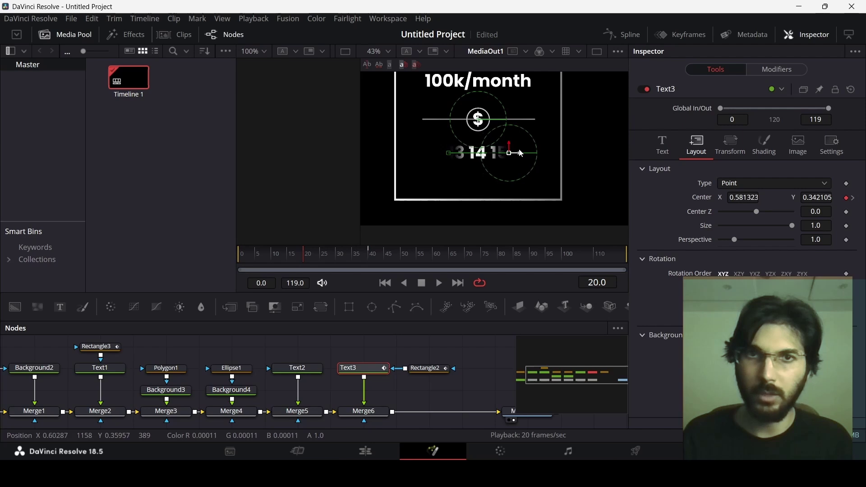
pyautogui.click(288, 258)
pyautogui.click(445, 384)
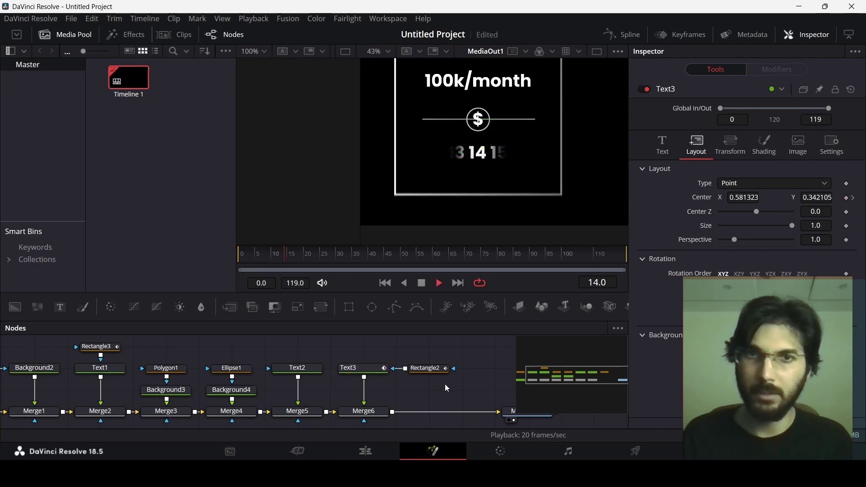
pyautogui.press('space')
pyautogui.press('space')
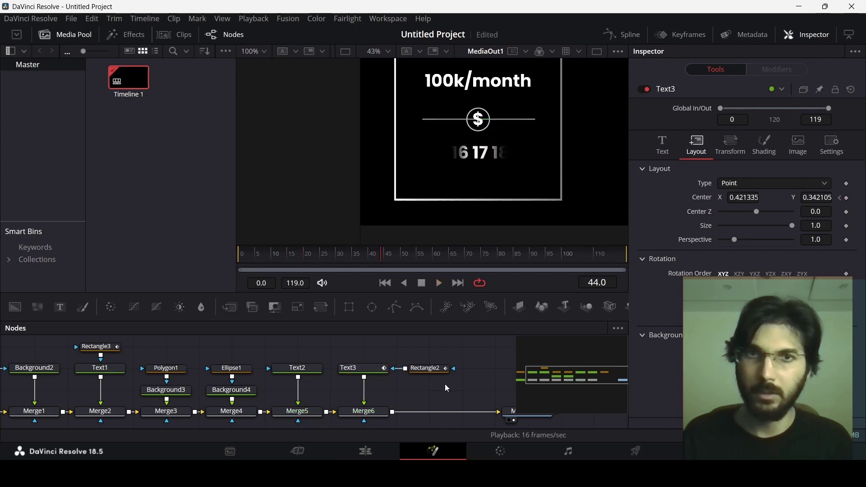
pyautogui.click(317, 258)
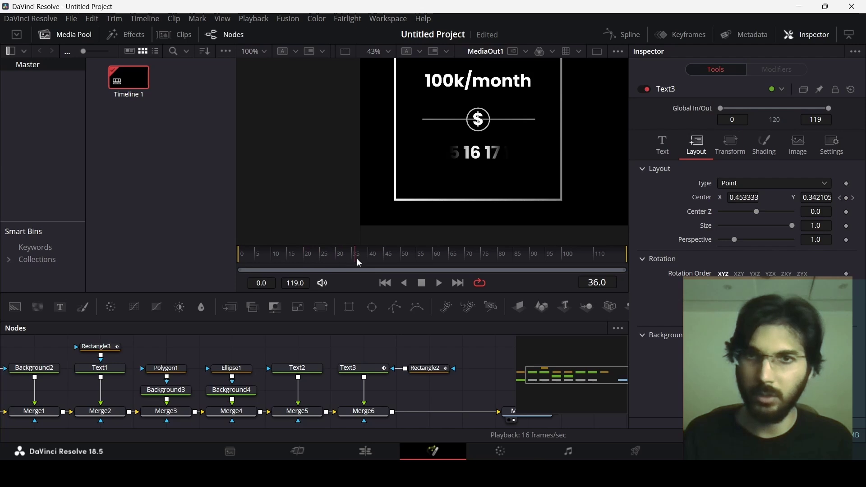
pyautogui.click(302, 262)
pyautogui.click(308, 261)
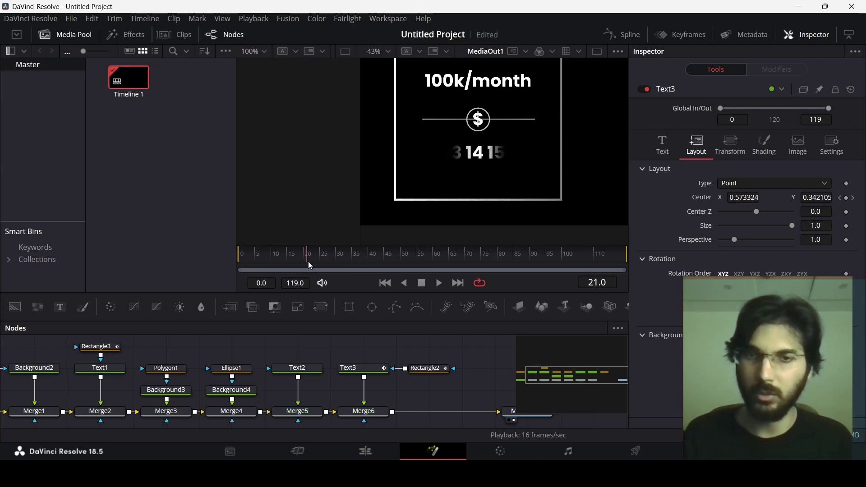
pyautogui.click(611, 36)
# Step: Collapse the three Rectangle nodes' curves so only Text3's position curve shows in the Spline editor
pyautogui.click(334, 356)
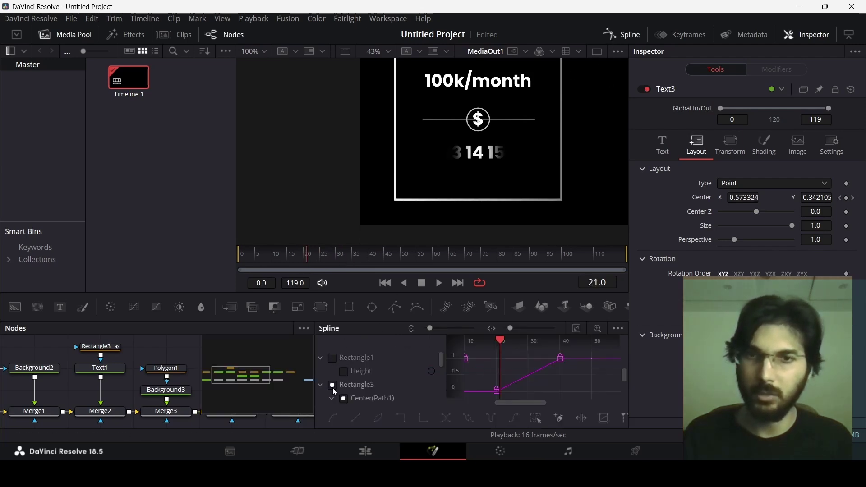
pyautogui.click(333, 386)
pyautogui.click(321, 358)
pyautogui.click(321, 371)
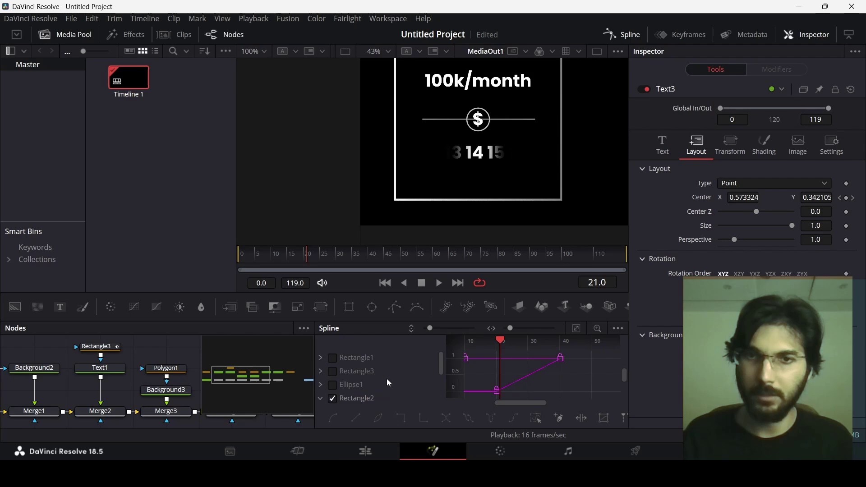
pyautogui.scroll(-3, 390, 383)
pyautogui.click(334, 359)
pyautogui.click(321, 358)
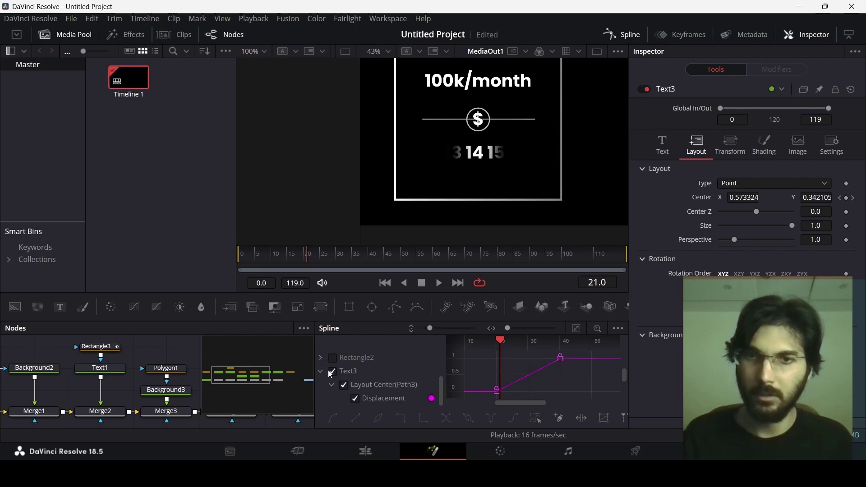
pyautogui.click(375, 370)
# Step: Smooth Text3's two Displacement keyframes and lengthen their ease-in and ease-out handles
pyautogui.moveTo(566, 339); pyautogui.dragTo(573, 335)
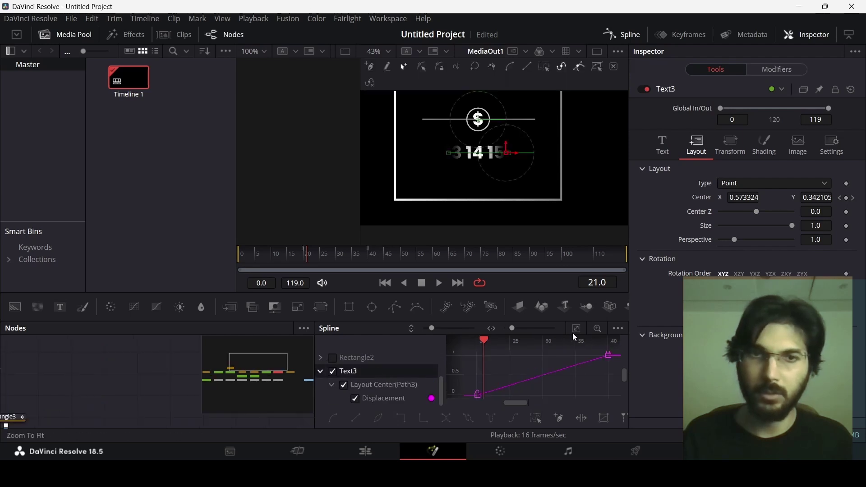
pyautogui.moveTo(489, 391); pyautogui.dragTo(582, 361)
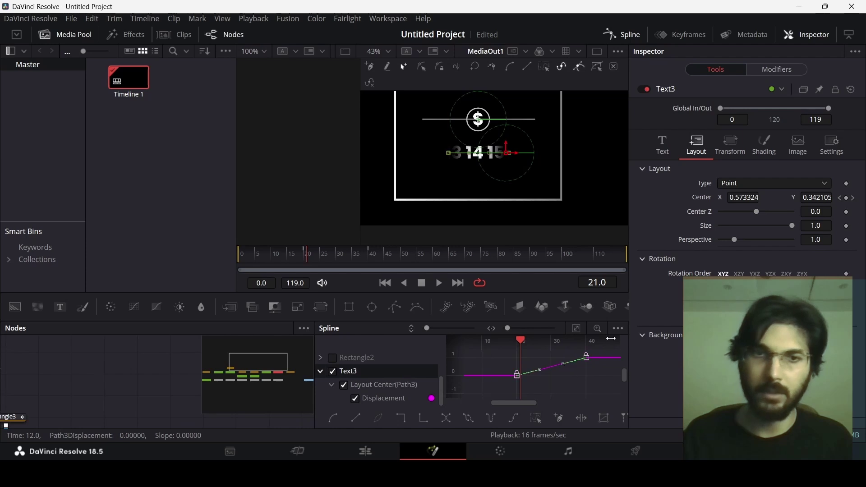
pyautogui.hotkey('shift', 's')
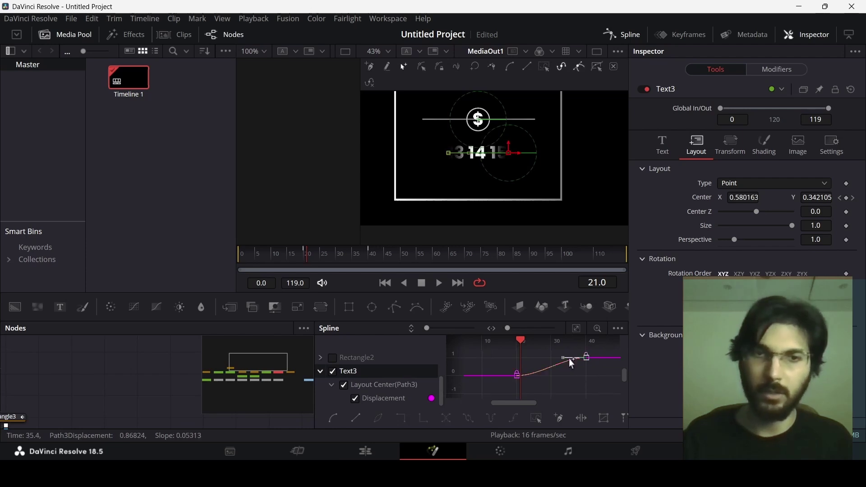
pyautogui.moveTo(561, 361); pyautogui.dragTo(537, 359)
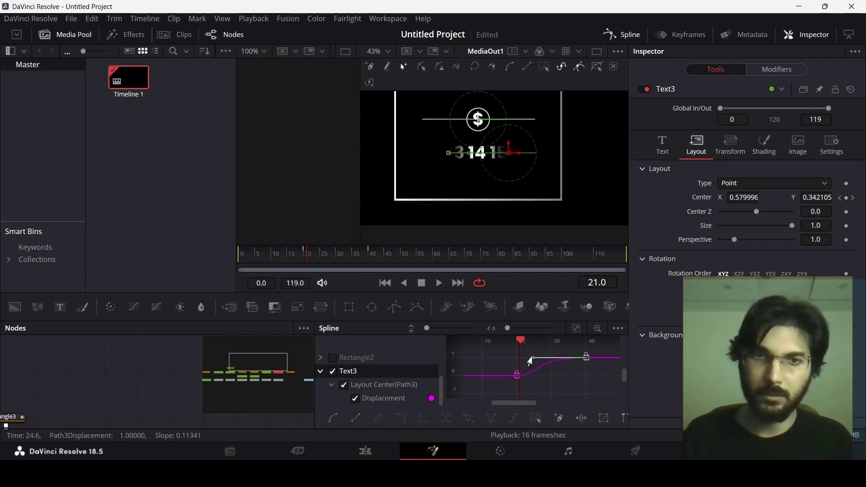
pyautogui.click(518, 374)
pyautogui.moveTo(537, 379); pyautogui.dragTo(569, 379)
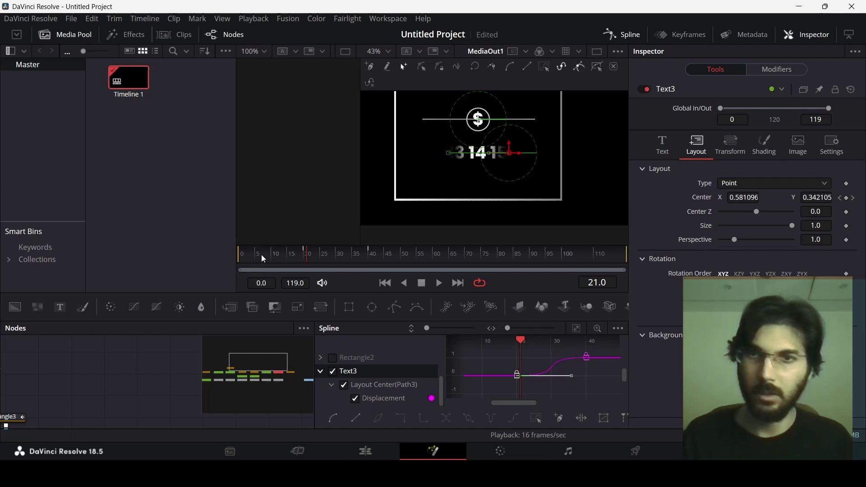
# Step: Close the Spline editor and play from the first frame to check the eased scroll
pyautogui.press('Home')
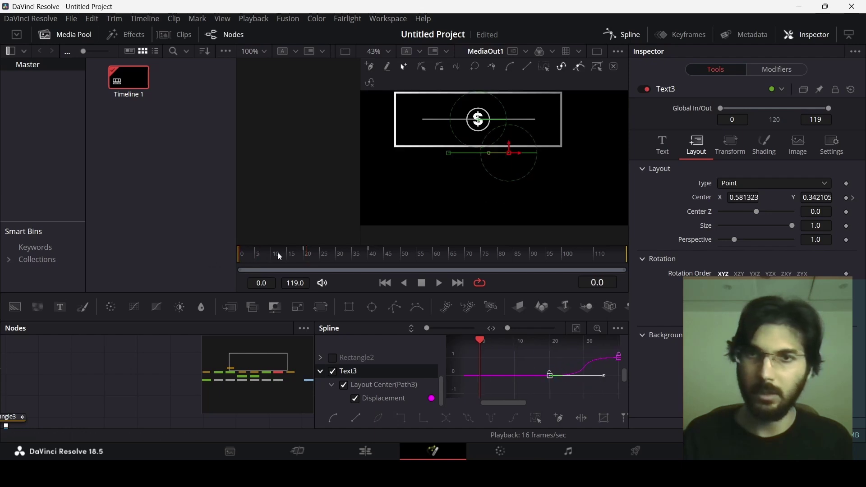
pyautogui.press('F7')
pyautogui.press('space')
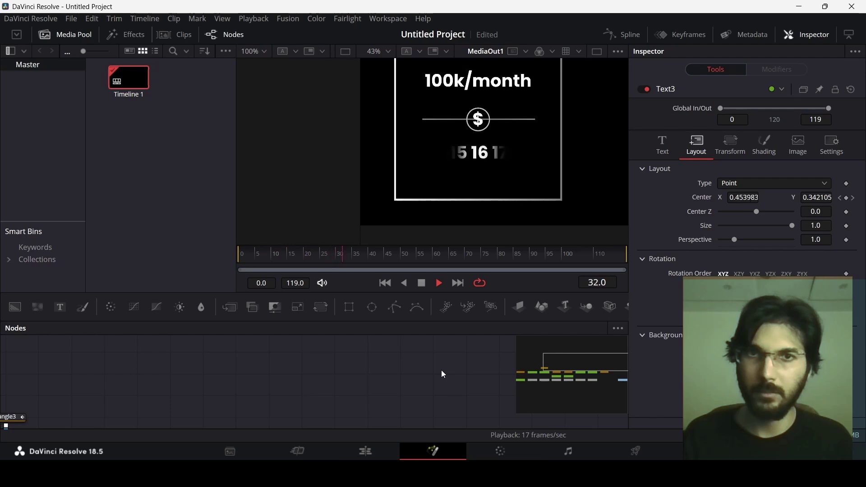
pyautogui.press('space')
pyautogui.scroll(-3, 386, 373)
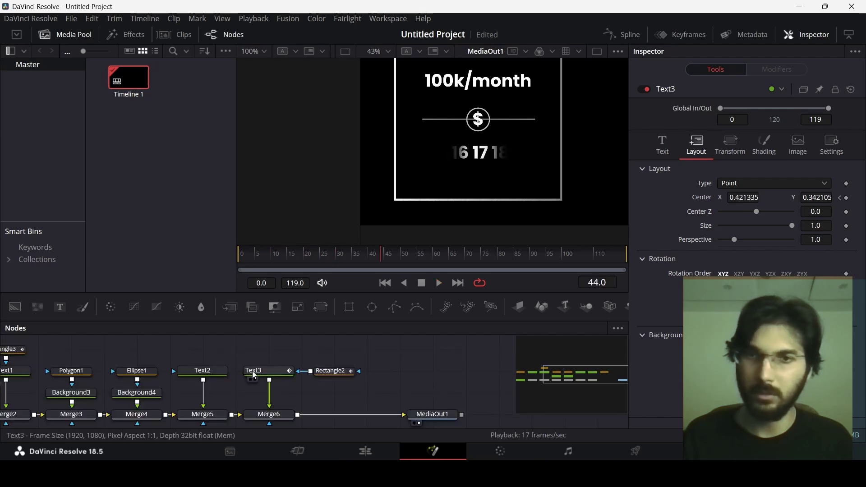
pyautogui.click(292, 373)
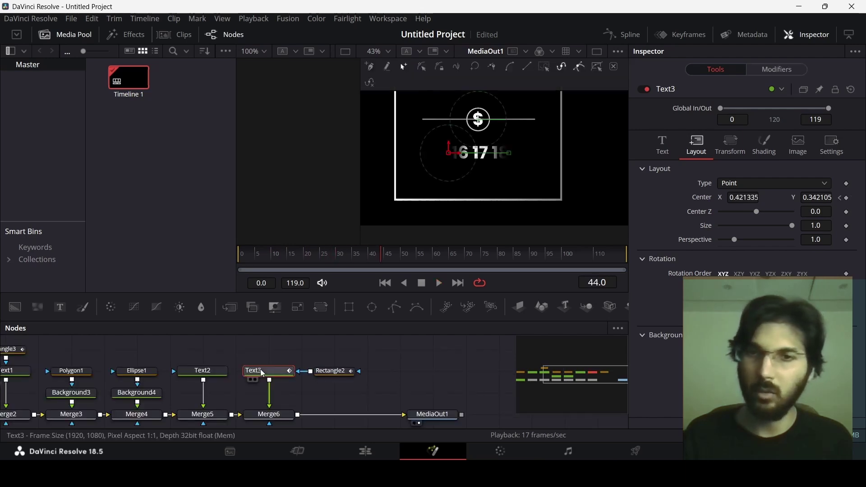
# Step: Enable motion blur on Text3 with quality 10 and shutter angle 235.3
pyautogui.click(833, 147)
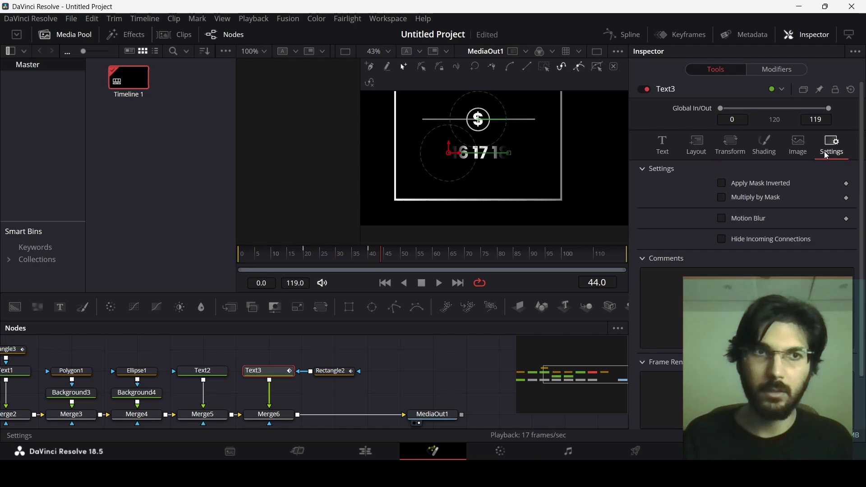
pyautogui.click(746, 220)
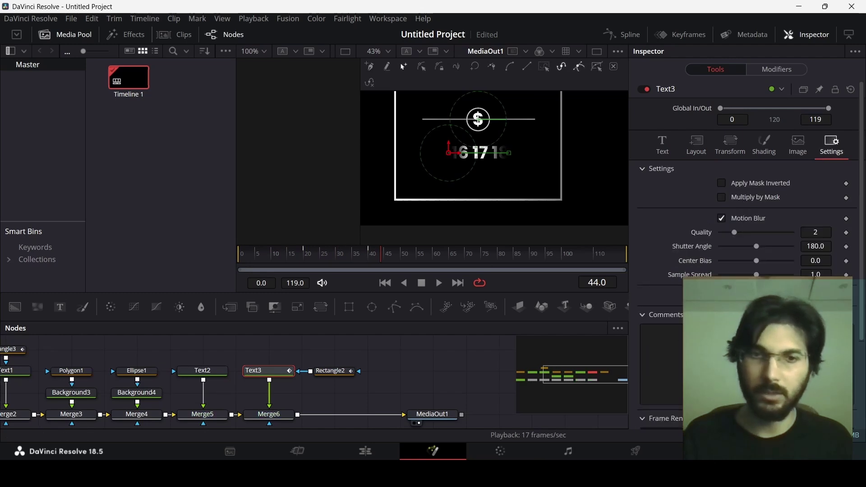
pyautogui.moveTo(735, 233); pyautogui.dragTo(765, 235)
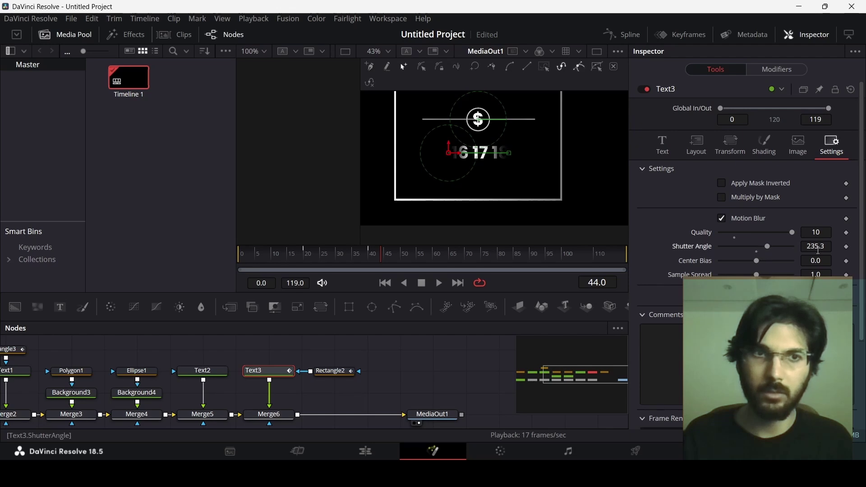
# Step: Play back from an earlier frame to check the blur, then shift MediaOut1 right for room
pyautogui.moveTo(345, 274); pyautogui.dragTo(291, 255)
pyautogui.click(389, 369)
pyautogui.press('space')
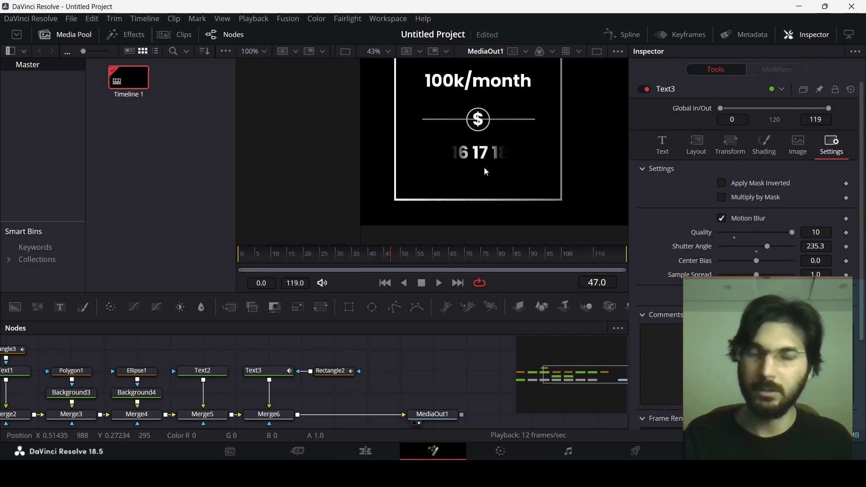
pyautogui.moveTo(261, 253); pyautogui.dragTo(187, 262)
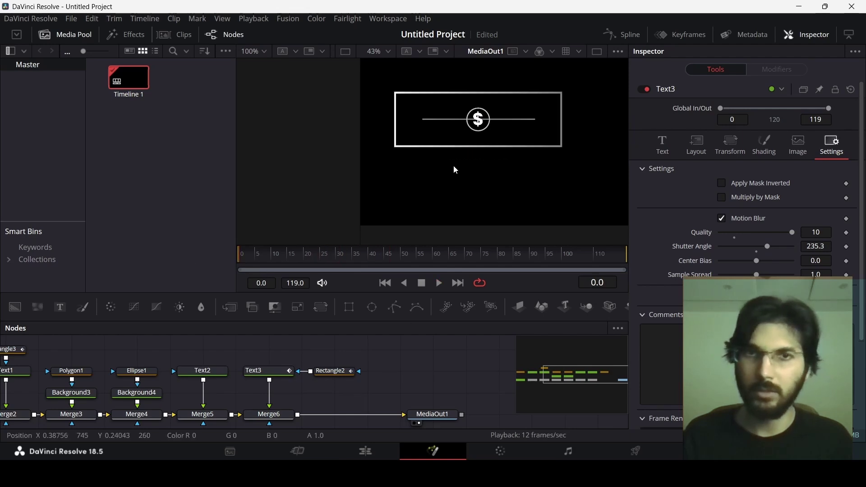
pyautogui.scroll(-3, 482, 181)
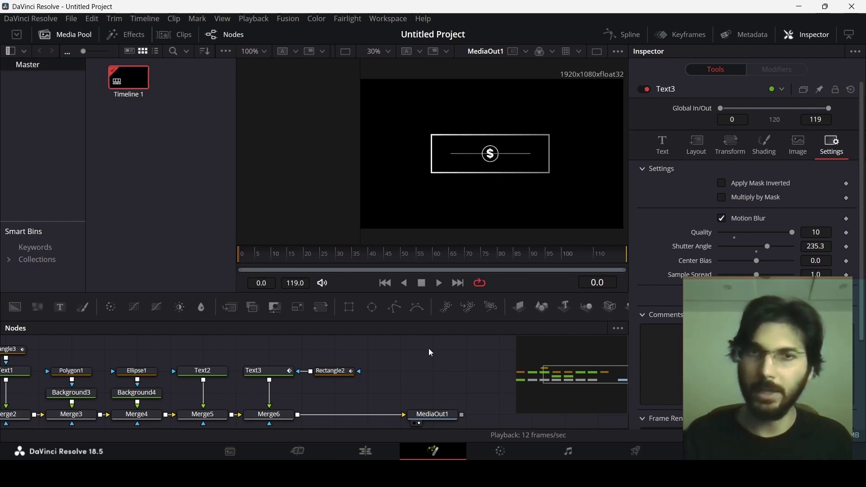
pyautogui.moveTo(436, 412); pyautogui.dragTo(496, 412)
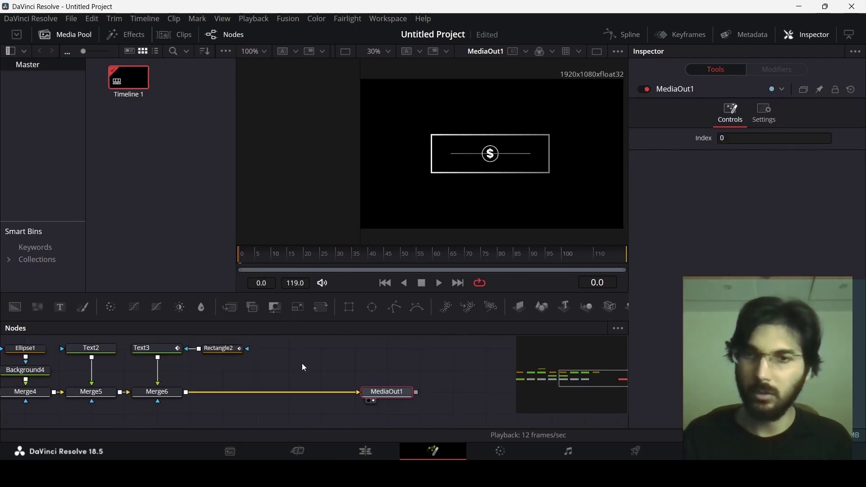
# Step: Add an Image Plane 3D after Merge6 and a Renderer 3D feeding MediaOut1
pyautogui.click(171, 396)
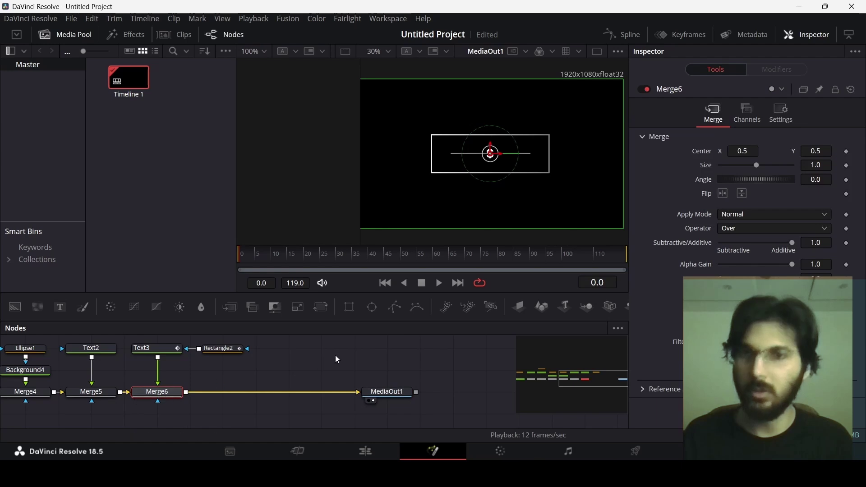
pyautogui.click(523, 308)
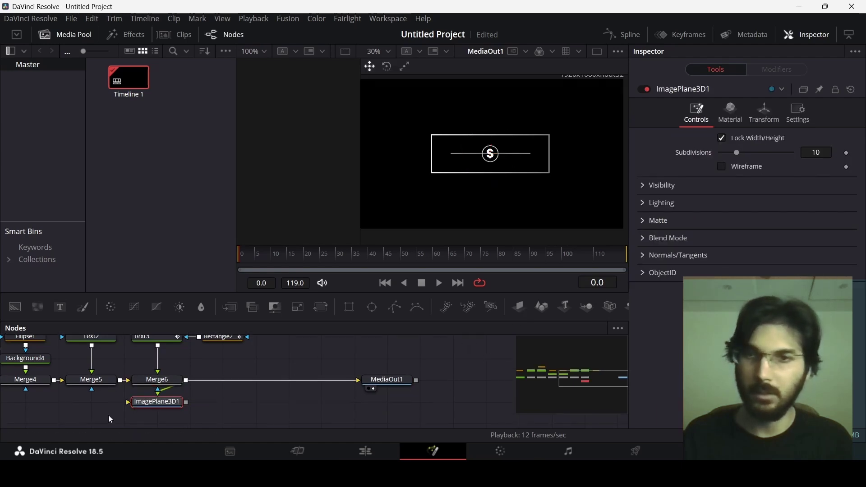
pyautogui.moveTo(135, 412); pyautogui.dragTo(234, 389)
pyautogui.hotkey('shift', 'space')
pyautogui.write('rende')
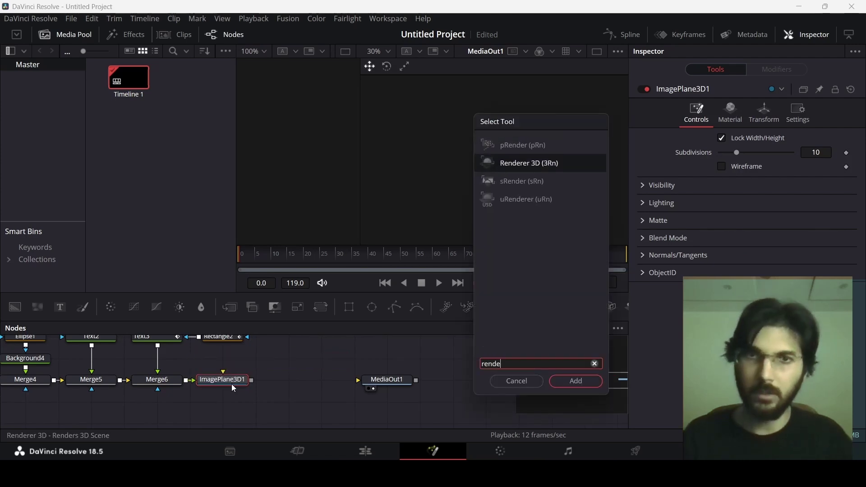
pyautogui.press('Return')
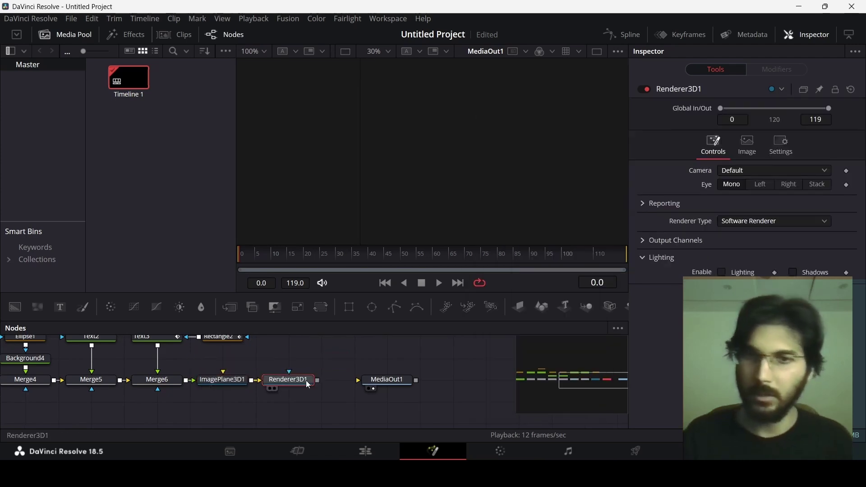
pyautogui.moveTo(319, 381); pyautogui.dragTo(383, 386)
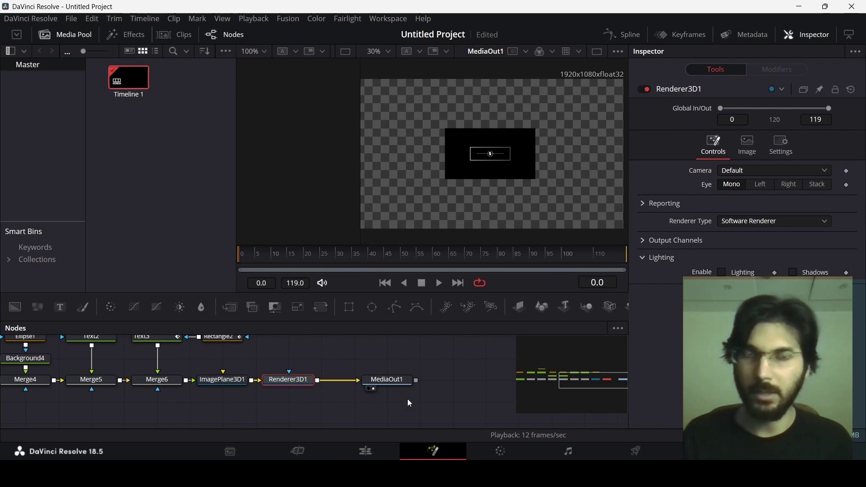
# Step: Set ImagePlane3D1's Translation Z to 1.34 and view the graphic at frame 13
pyautogui.click(216, 383)
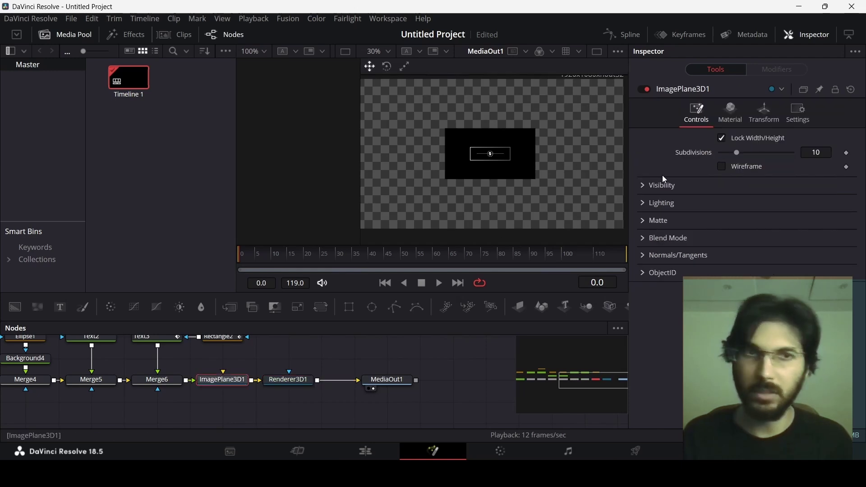
pyautogui.click(773, 111)
pyautogui.moveTo(757, 179)
pyautogui.mouseDown()
pyautogui.moveTo(769, 178)
pyautogui.moveTo(758, 179)
pyautogui.mouseUp()
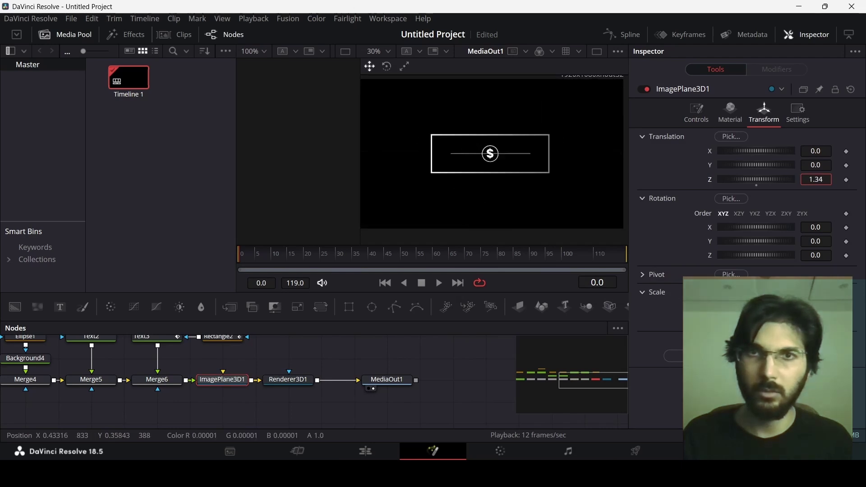
pyautogui.click(288, 261)
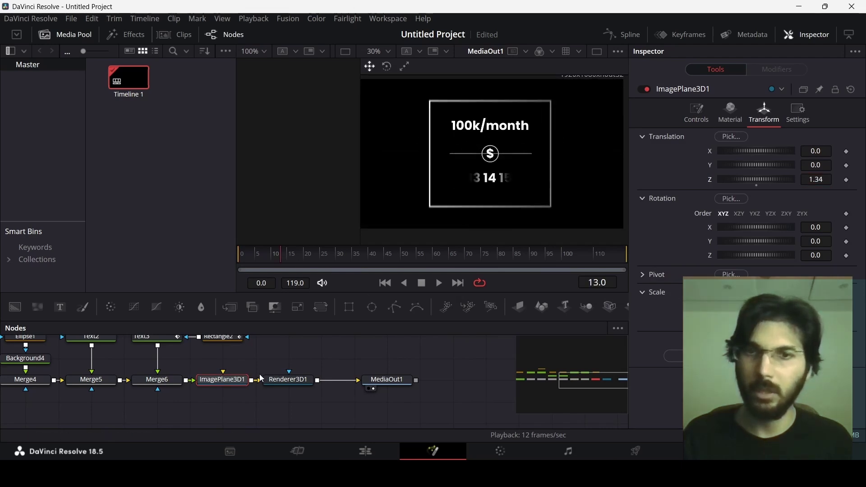
pyautogui.hscroll(-5, 259, 375)
pyautogui.hscroll(-1, 254, 399)
# Step: Make Background1 fully transparent
pyautogui.click(118, 378)
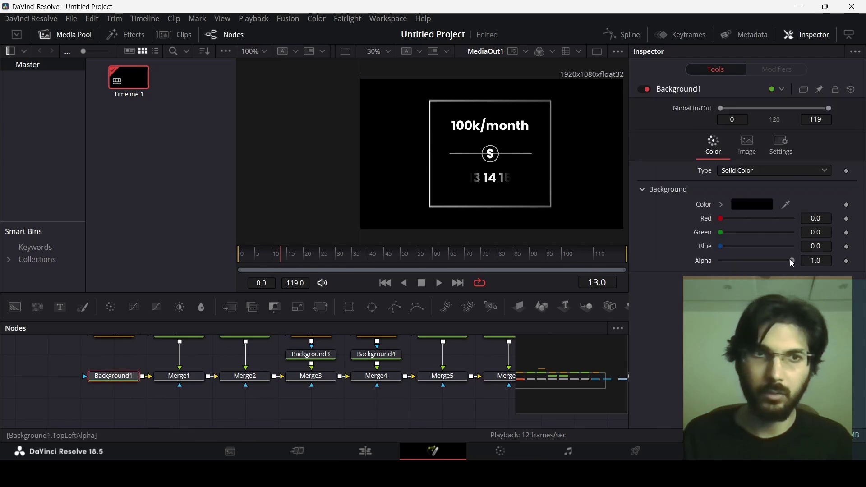
pyautogui.moveTo(792, 261); pyautogui.dragTo(717, 263)
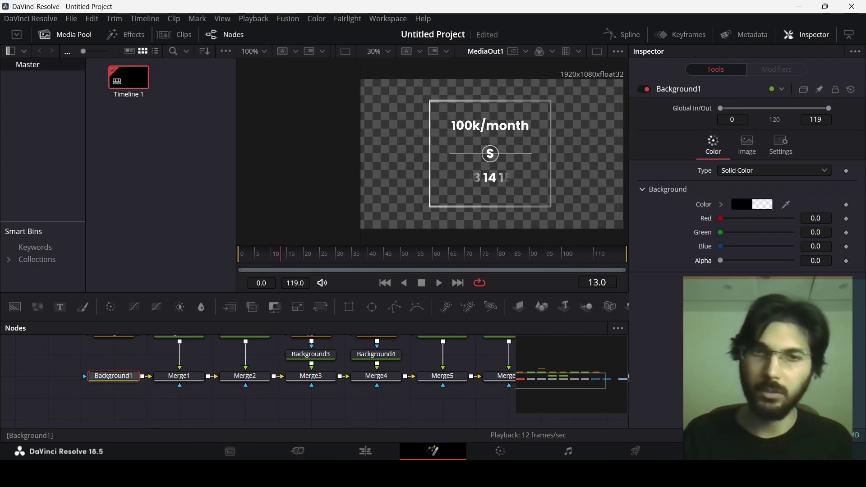
pyautogui.moveTo(461, 355); pyautogui.dragTo(243, 375)
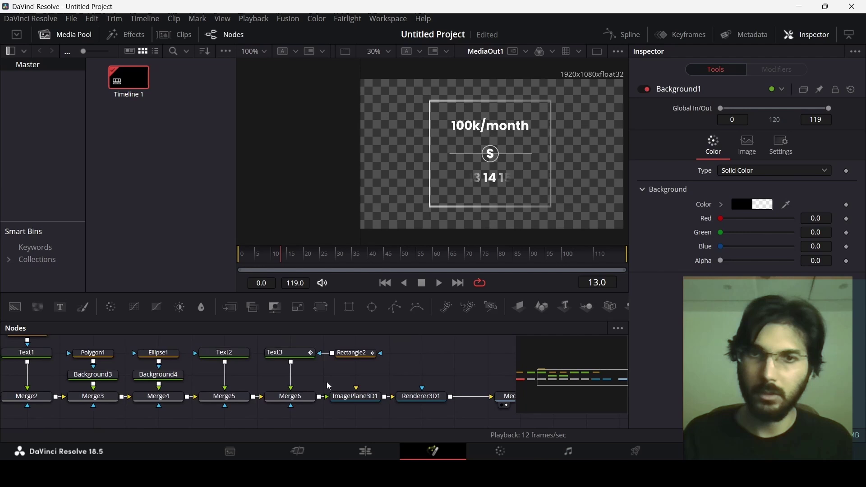
# Step: Tilt ImagePlane3D1 to a 20.8 Y rotation and play the 3D animation from the start
pyautogui.click(356, 396)
pyautogui.moveTo(281, 256); pyautogui.dragTo(383, 262)
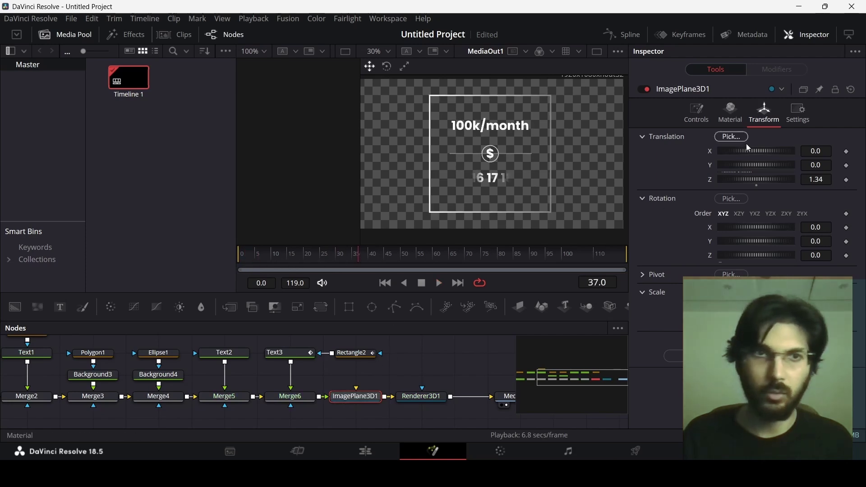
pyautogui.moveTo(757, 240); pyautogui.dragTo(762, 242)
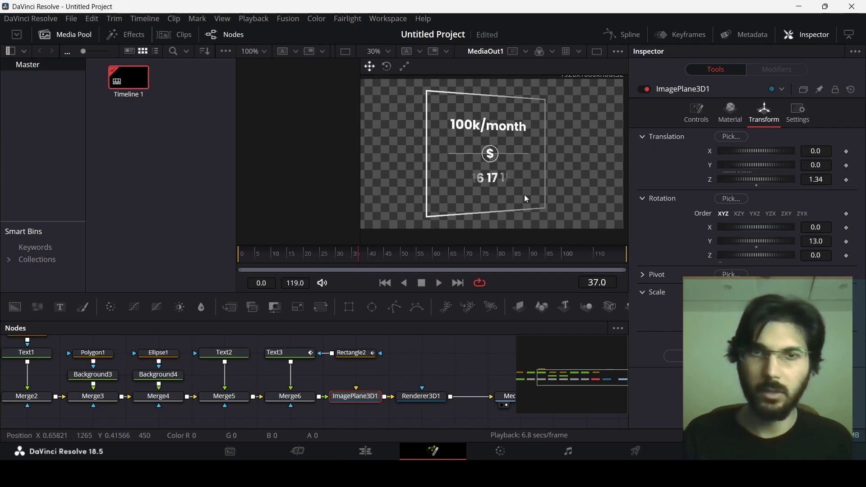
pyautogui.moveTo(760, 242); pyautogui.dragTo(762, 242)
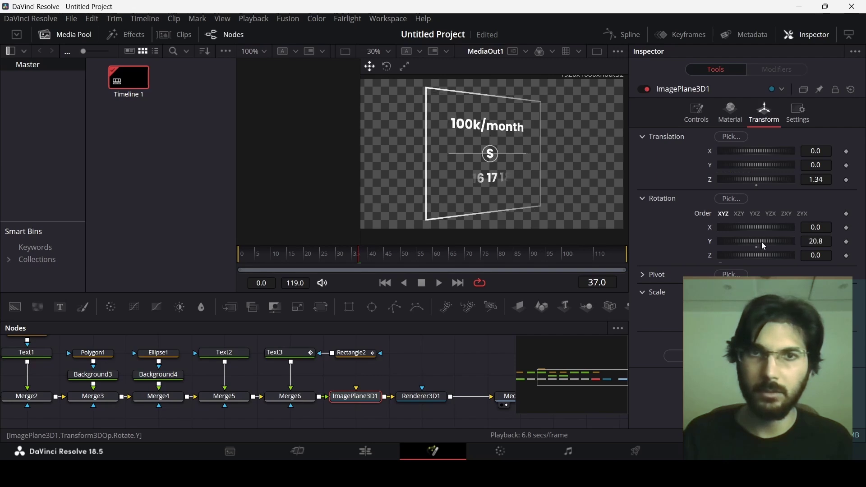
pyautogui.press('Home')
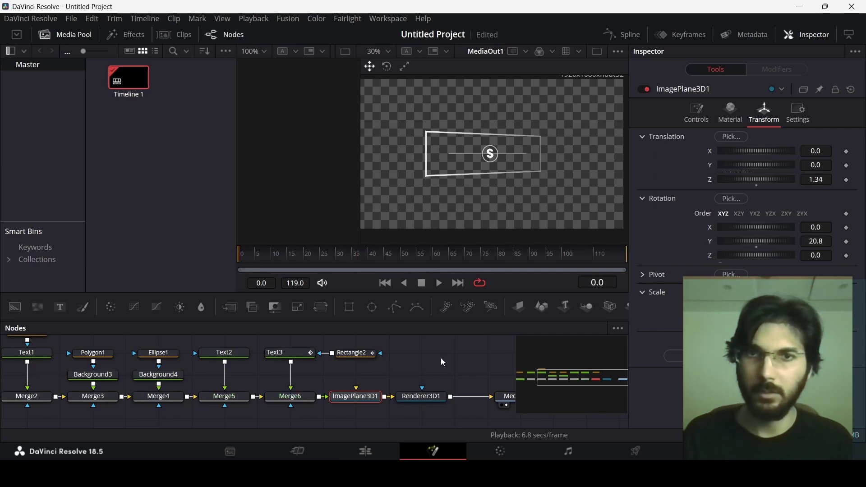
pyautogui.click(441, 359)
pyautogui.press('space')
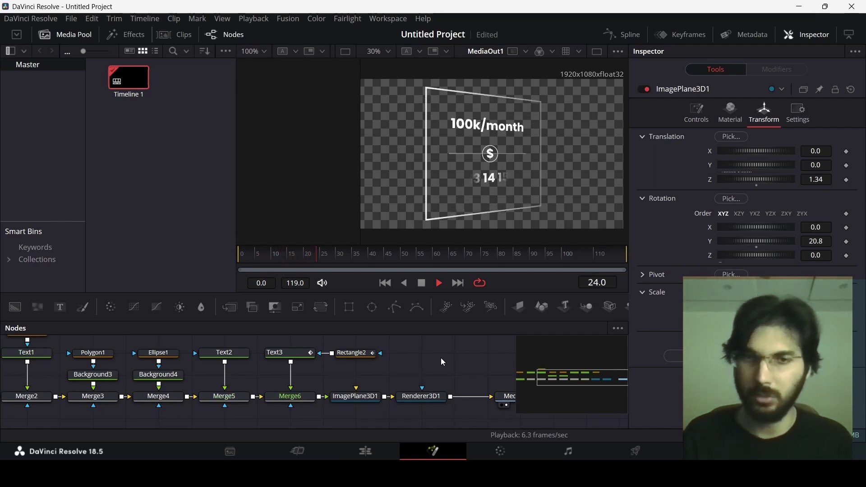
pyautogui.press('space')
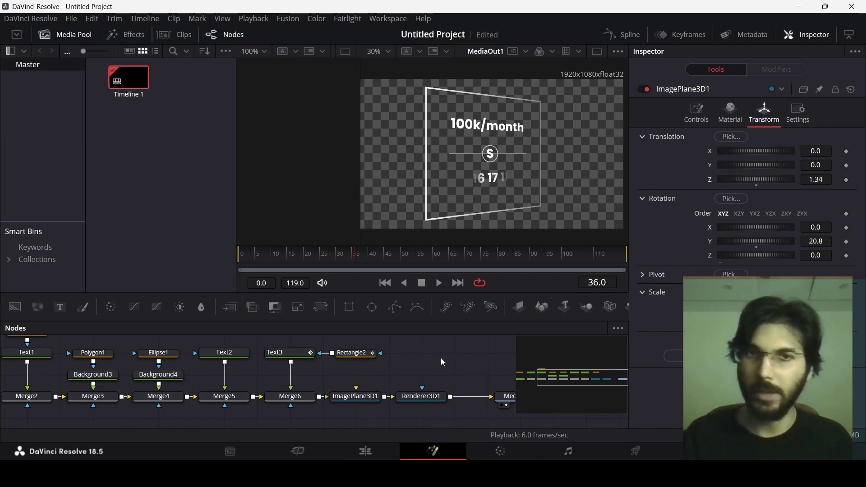
# Step: Review the card on the Edit page from the second clip's start, then return to Fusion
pyautogui.moveTo(190, 388); pyautogui.dragTo(468, 389)
pyautogui.click(380, 450)
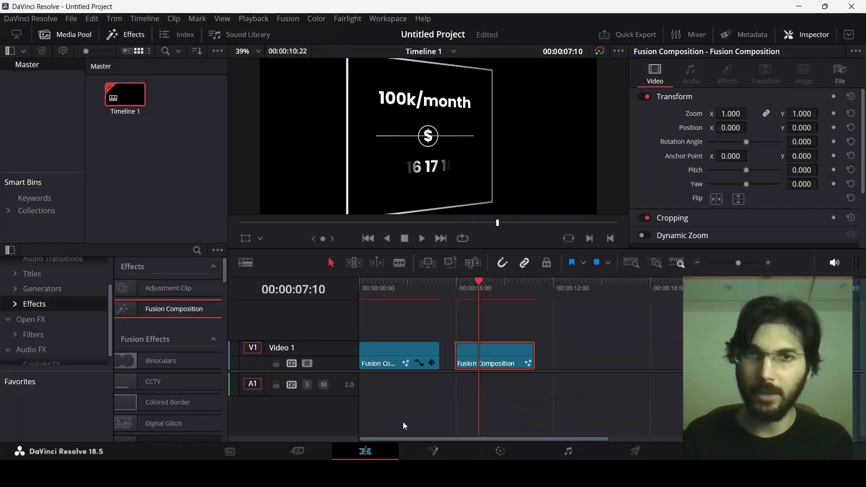
pyautogui.press('Up')
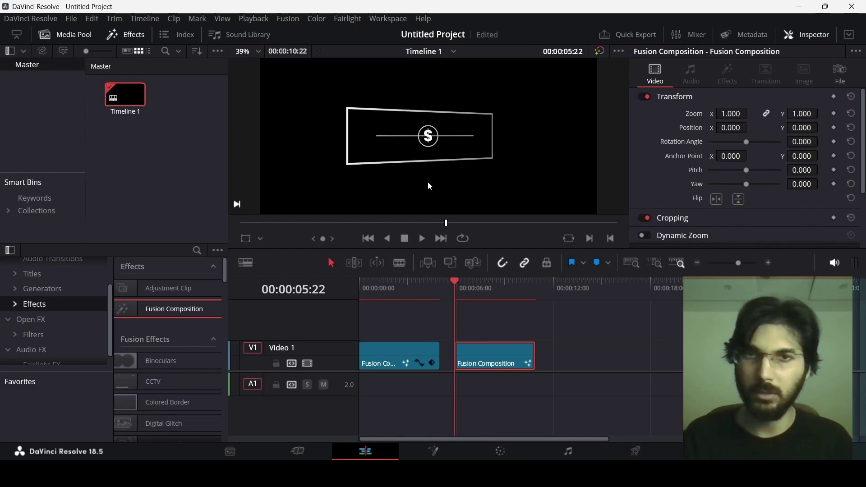
pyautogui.scroll(-2, 428, 181)
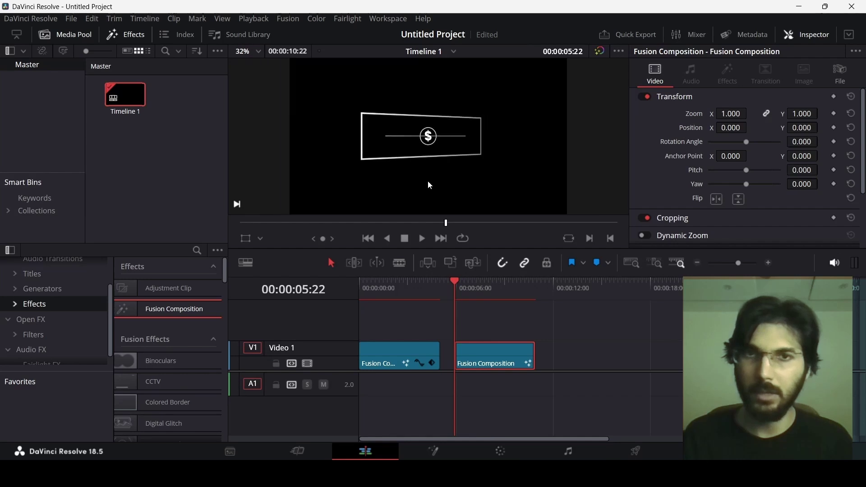
pyautogui.click(434, 450)
pyautogui.moveTo(193, 357); pyautogui.dragTo(306, 375)
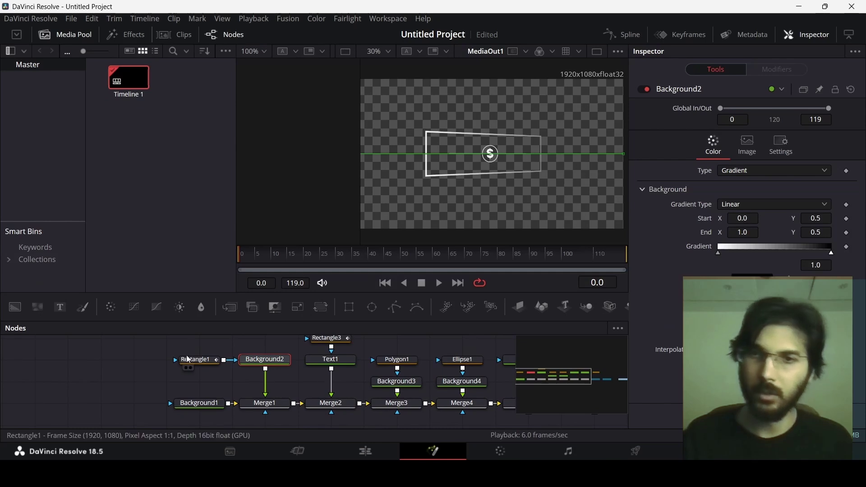
# Step: Make room in the node graph and add new Background5 and Rectangle4 nodes
pyautogui.moveTo(173, 344); pyautogui.dragTo(185, 413)
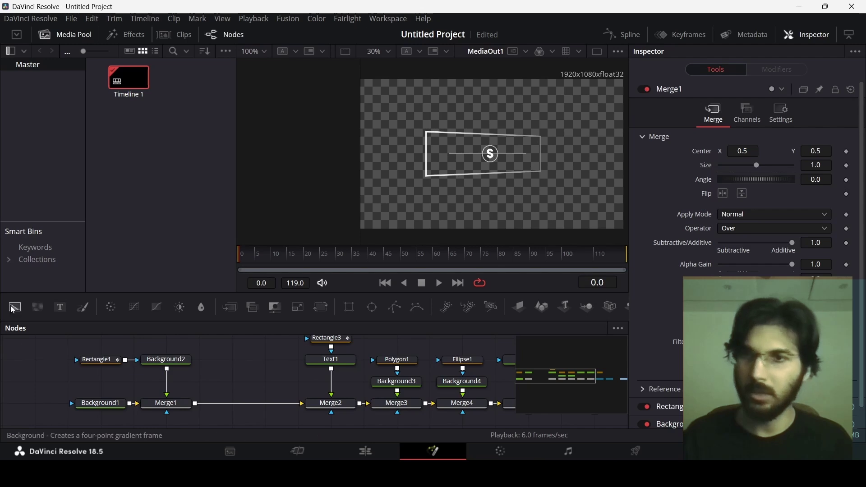
pyautogui.moveTo(15, 307); pyautogui.dragTo(239, 383)
pyautogui.moveTo(353, 312); pyautogui.dragTo(233, 360)
# Step: Paste Rectangle1's settings onto Rectangle4 and Background2's onto Background5, masking Background5 with Rectangle4
pyautogui.rightClick(104, 359)
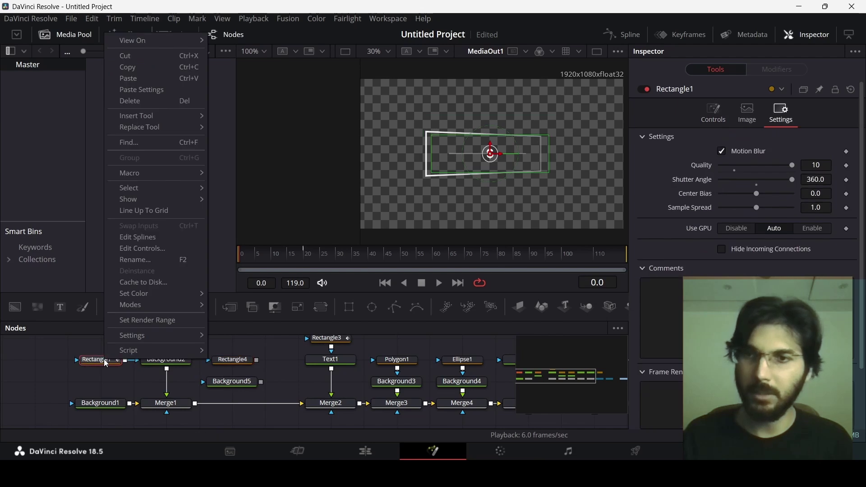
pyautogui.click(149, 67)
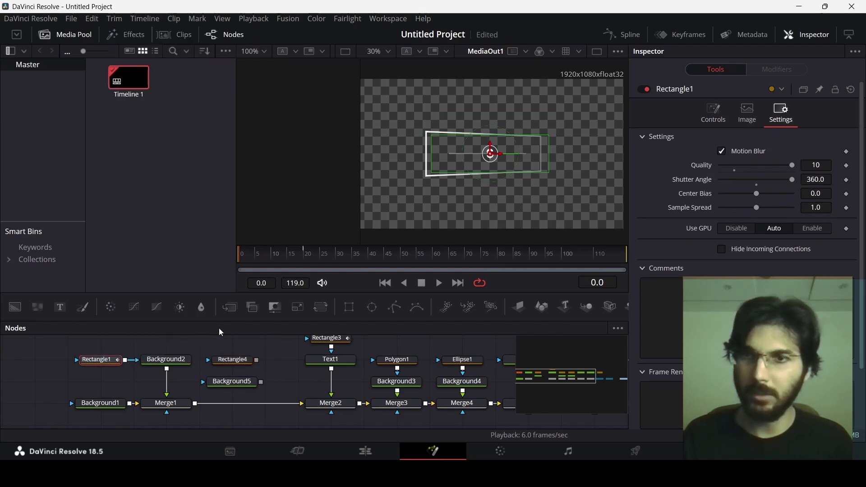
pyautogui.rightClick(228, 366)
pyautogui.click(269, 94)
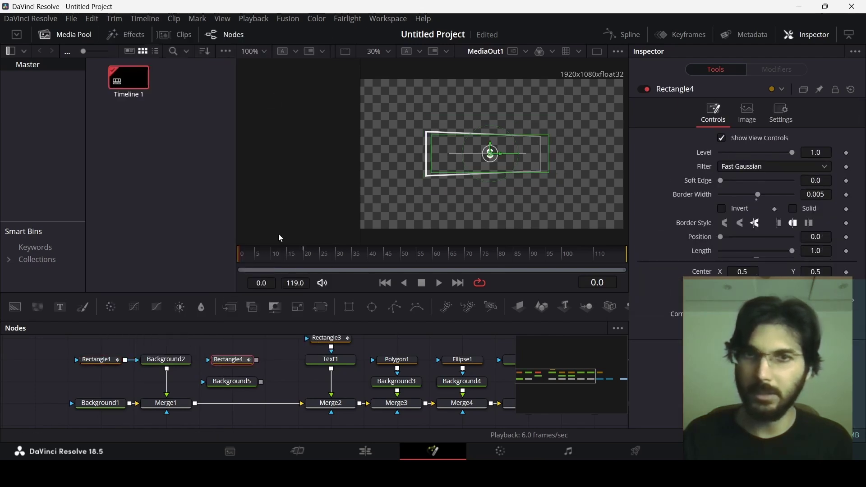
pyautogui.click(168, 369)
pyautogui.rightClick(179, 366)
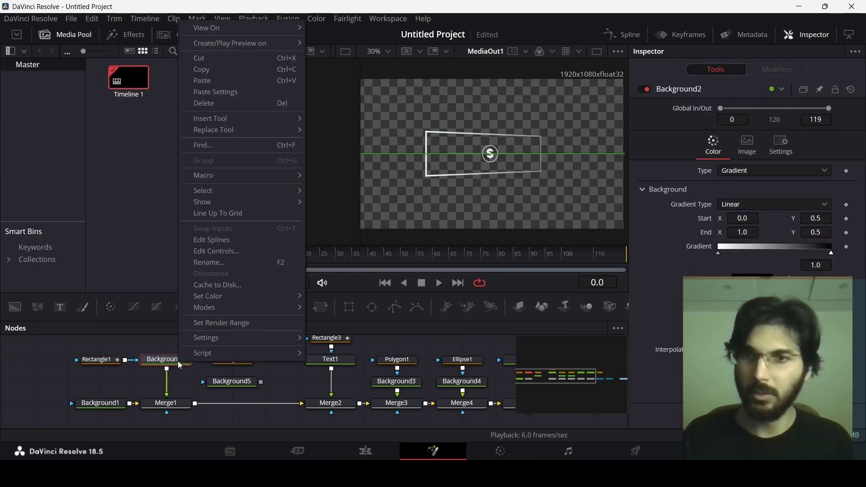
pyautogui.click(217, 78)
pyautogui.rightClick(248, 381)
pyautogui.click(283, 112)
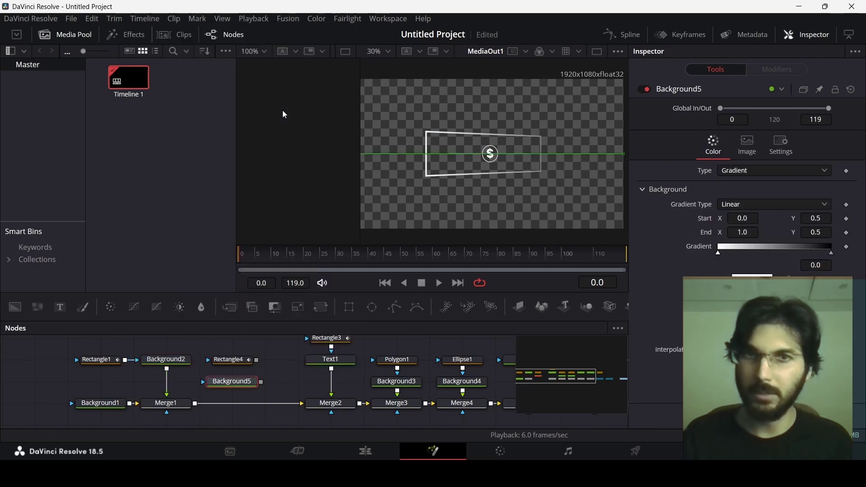
pyautogui.moveTo(258, 360); pyautogui.dragTo(195, 403)
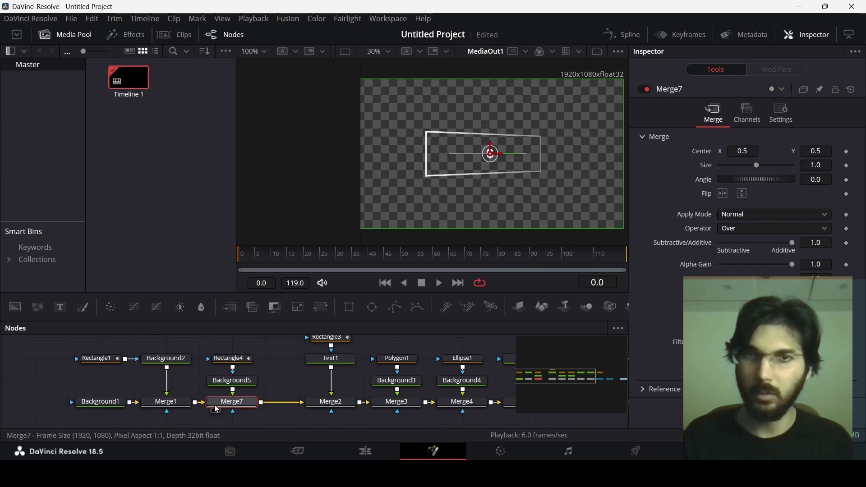
# Step: Make Rectangle4 a solid filled shape with border width 0
pyautogui.click(233, 364)
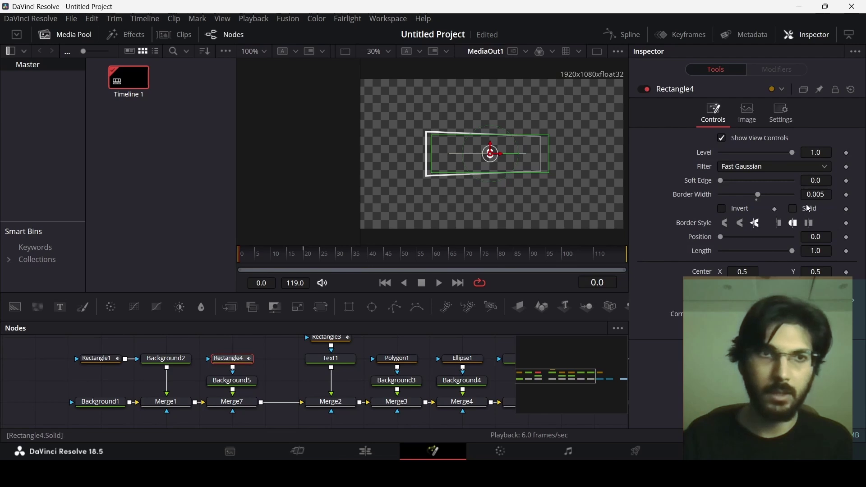
pyautogui.click(794, 210)
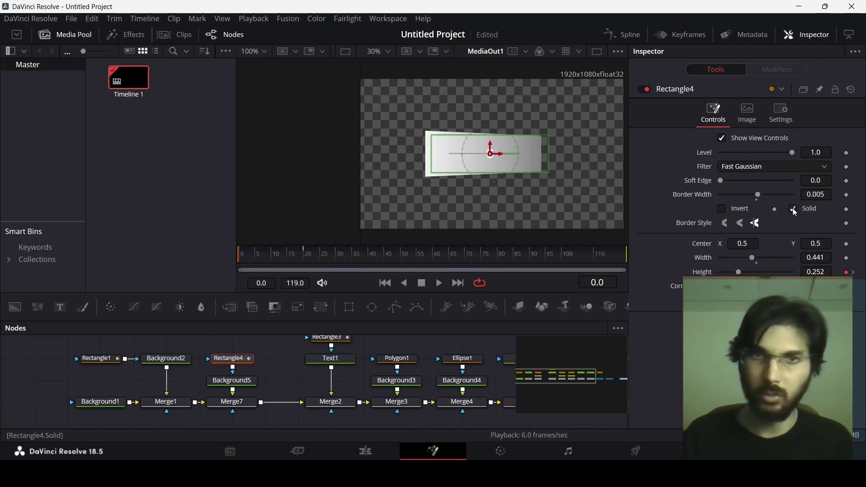
pyautogui.click(828, 195)
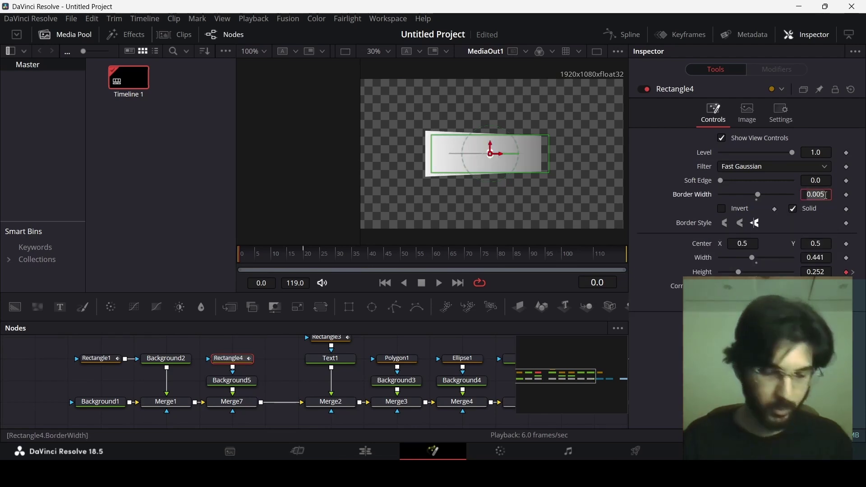
pyautogui.press('Tab')
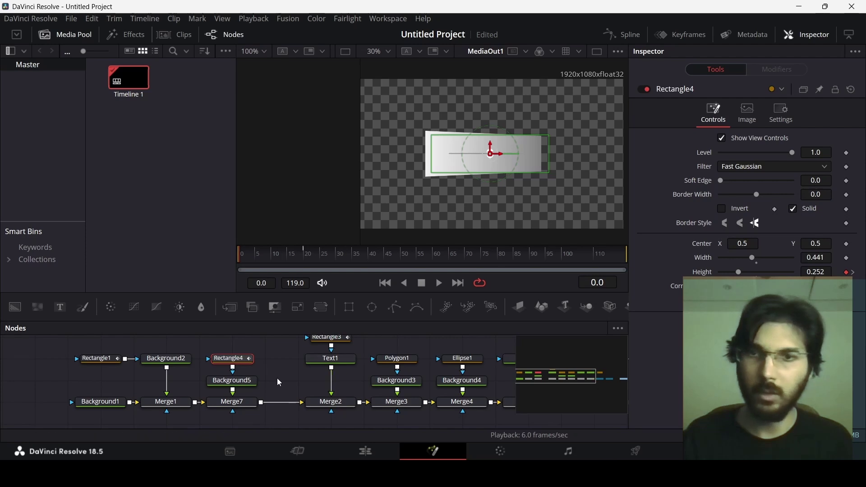
# Step: Set Background5 to a solid black colour and play back the composition
pyautogui.click(233, 381)
pyautogui.click(738, 170)
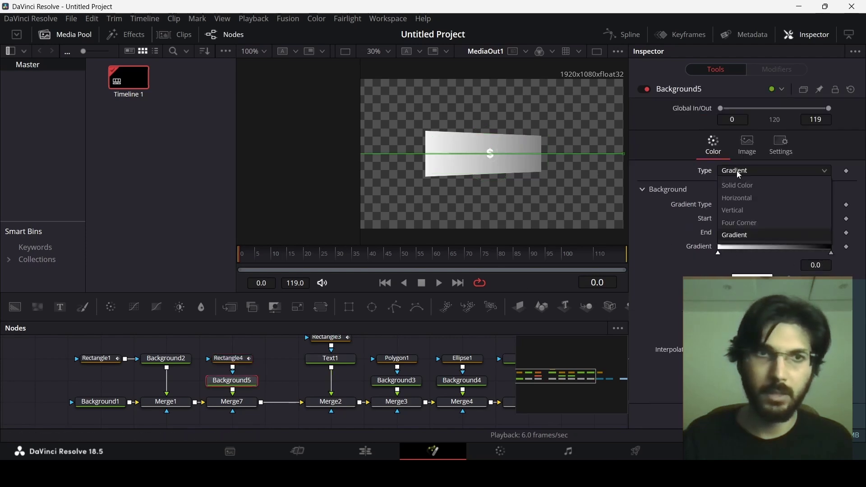
pyautogui.click(753, 186)
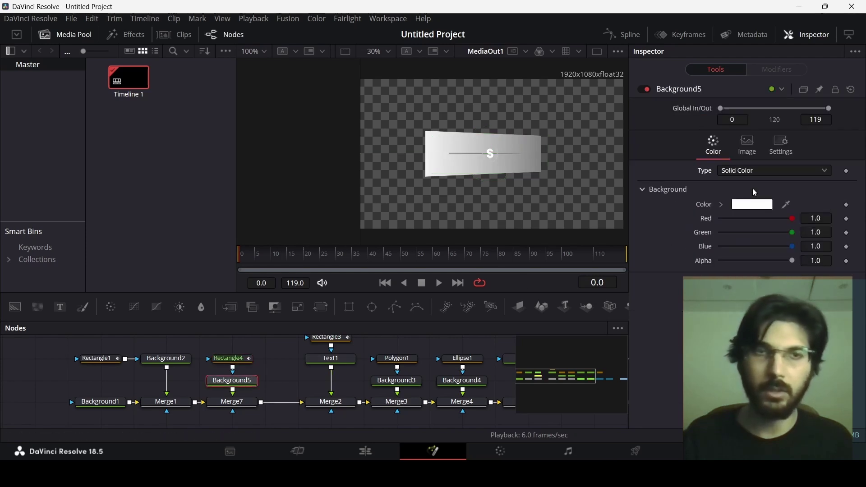
pyautogui.click(733, 208)
pyautogui.moveTo(740, 234); pyautogui.dragTo(648, 346)
pyautogui.click(722, 209)
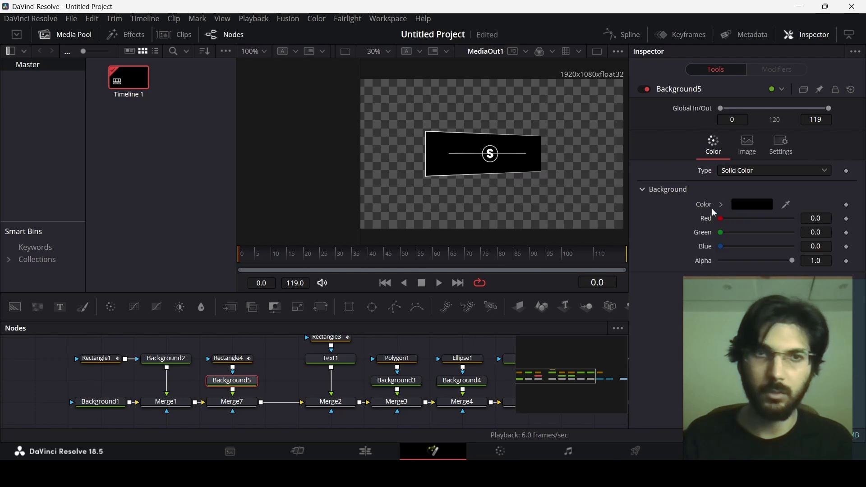
pyautogui.click(273, 355)
pyautogui.press('space')
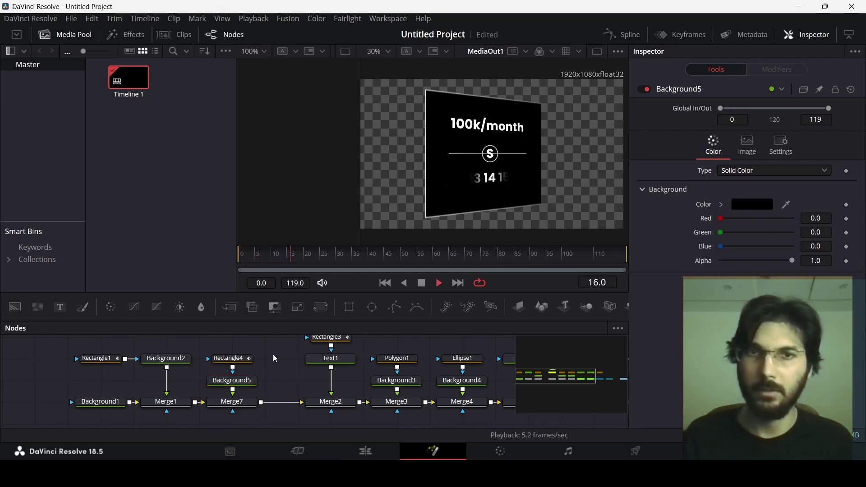
# Step: Play the finished black-panel title card on the Edit page from the second clip's start
pyautogui.press('space')
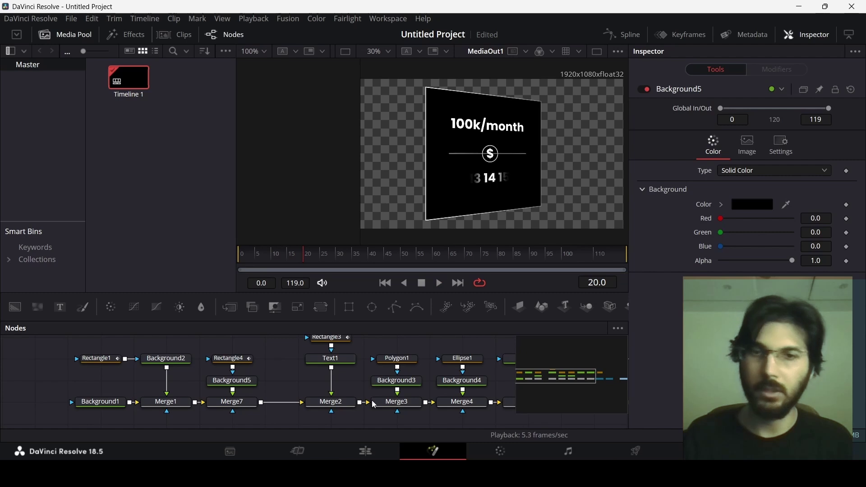
pyautogui.click(381, 458)
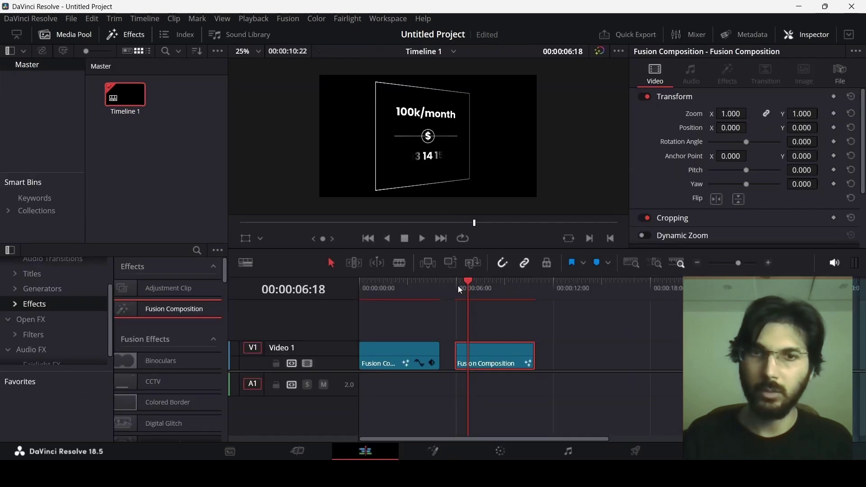
pyautogui.click(459, 286)
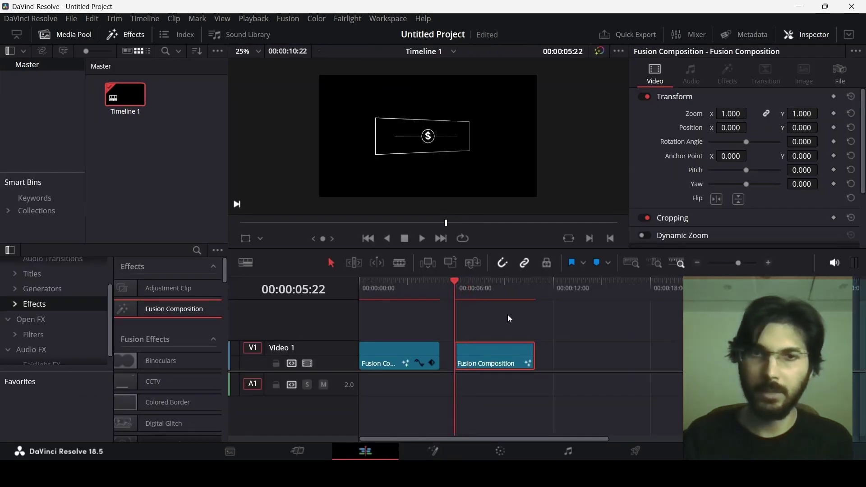
pyautogui.press('space')
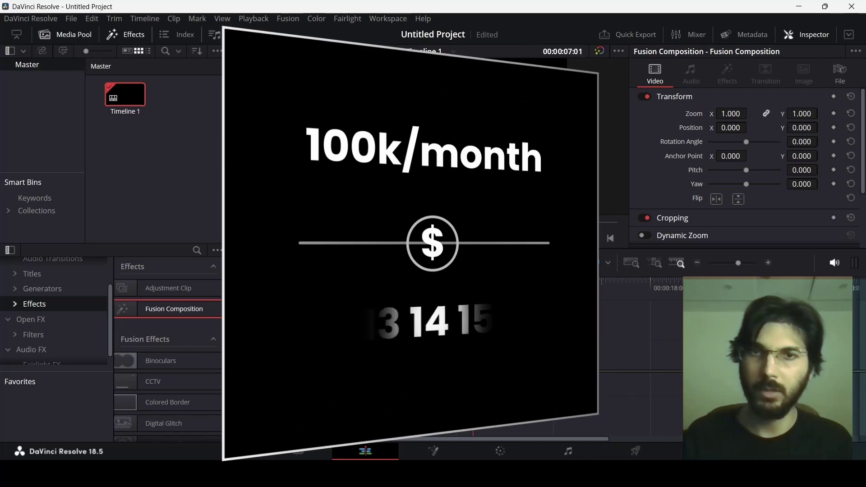